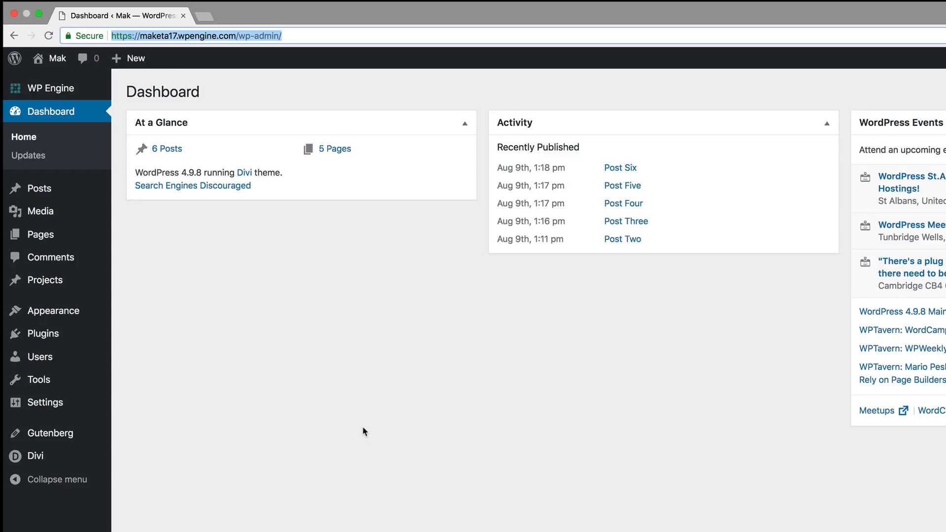
Step: Create a new page and title it "Mak6"
click(363, 427)
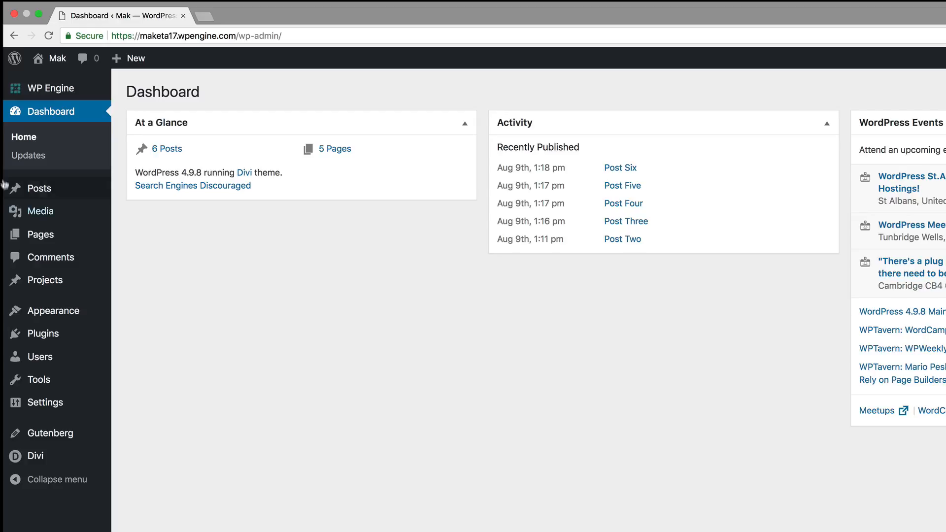
mouse_move(41, 238)
click(144, 256)
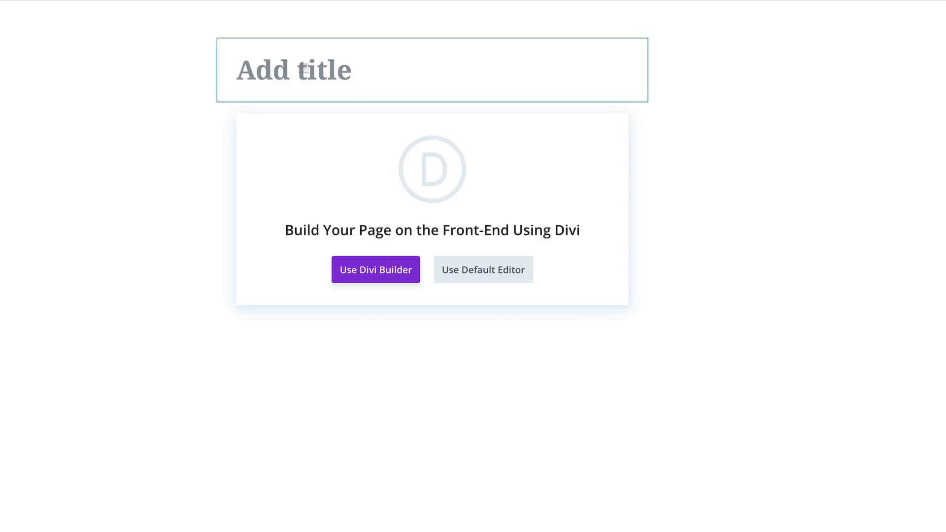
click(325, 69)
text(Mak)
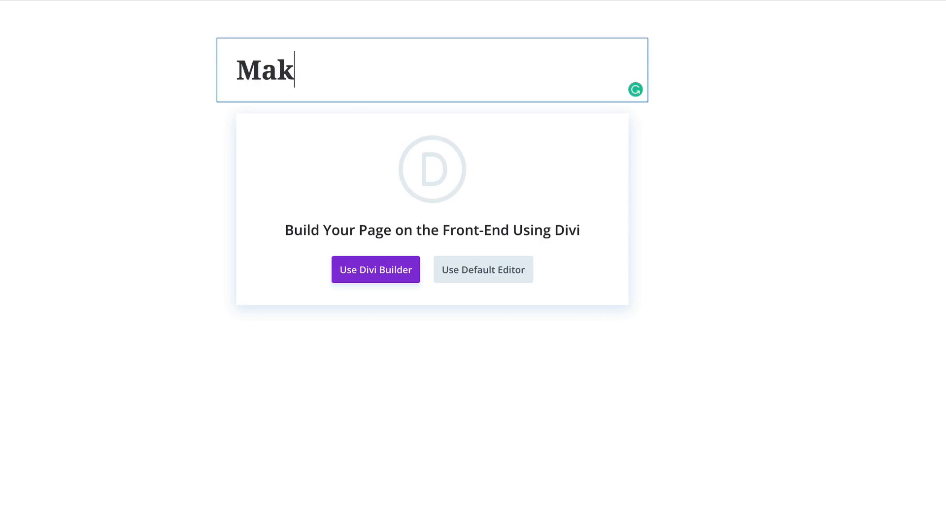
text(6)
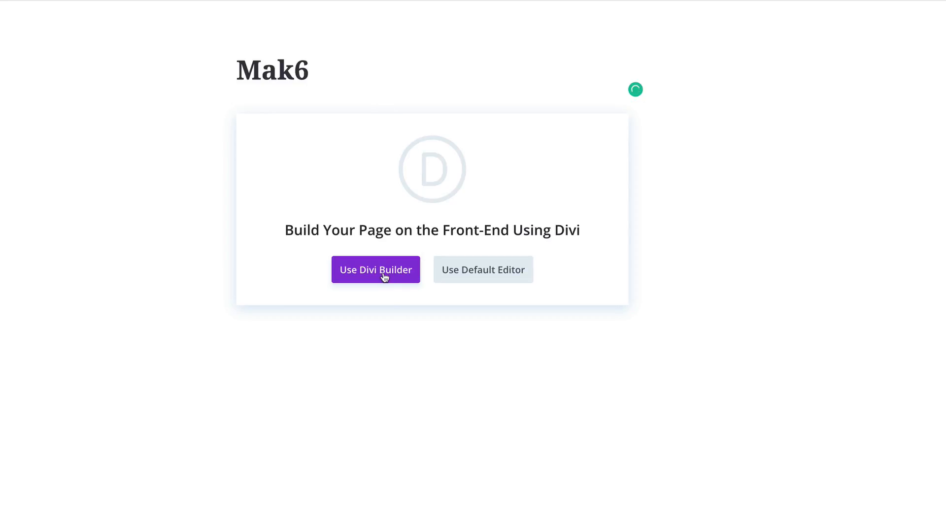
Step: Start building the page from scratch with the Divi Builder and dismiss the initial row insertion
click(385, 277)
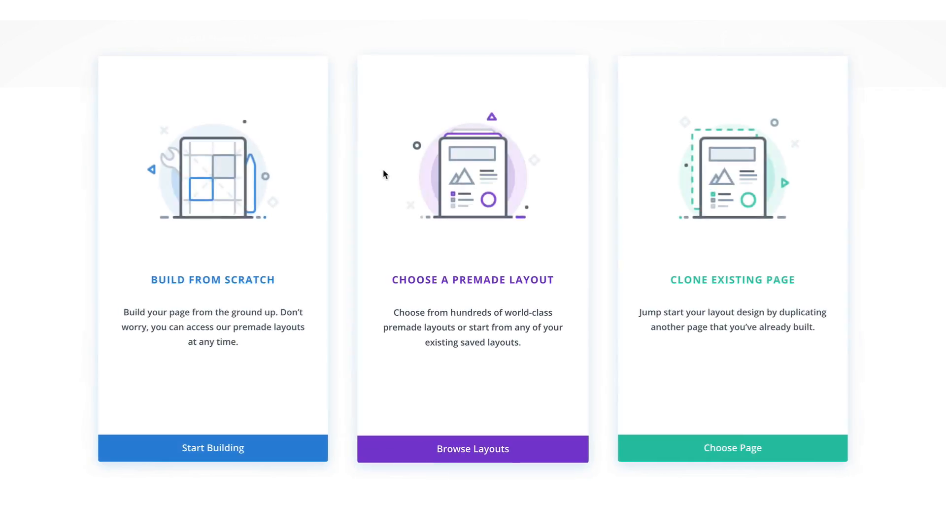
click(231, 282)
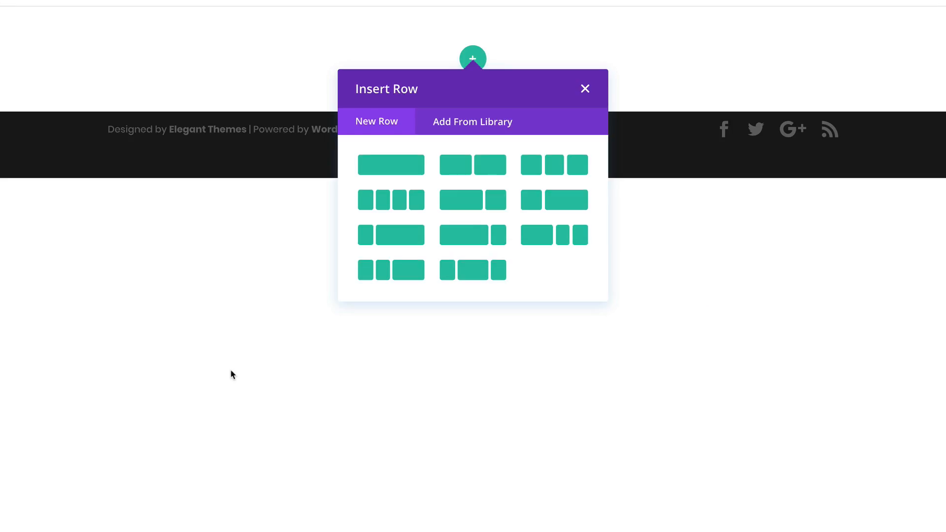
click(585, 89)
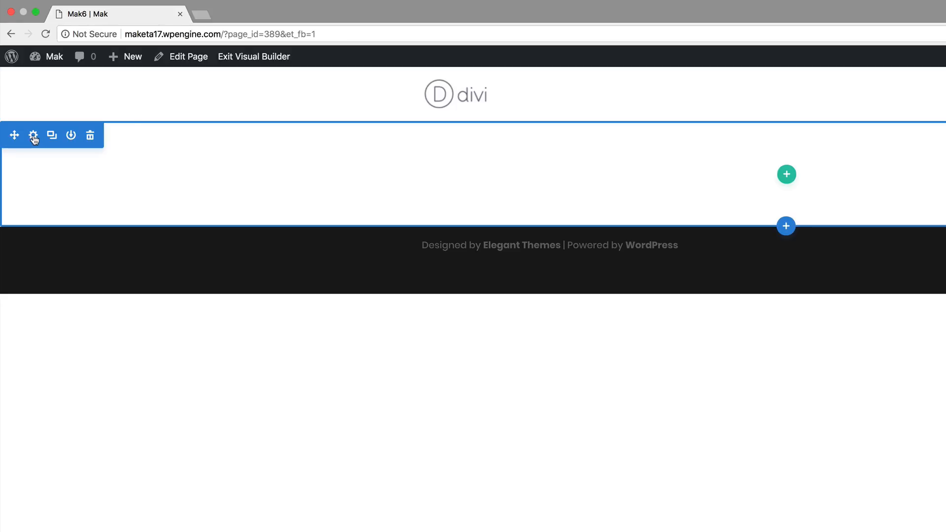
Step: Add a background gradient to the section with the colors #5214ff and #420fc1
click(33, 137)
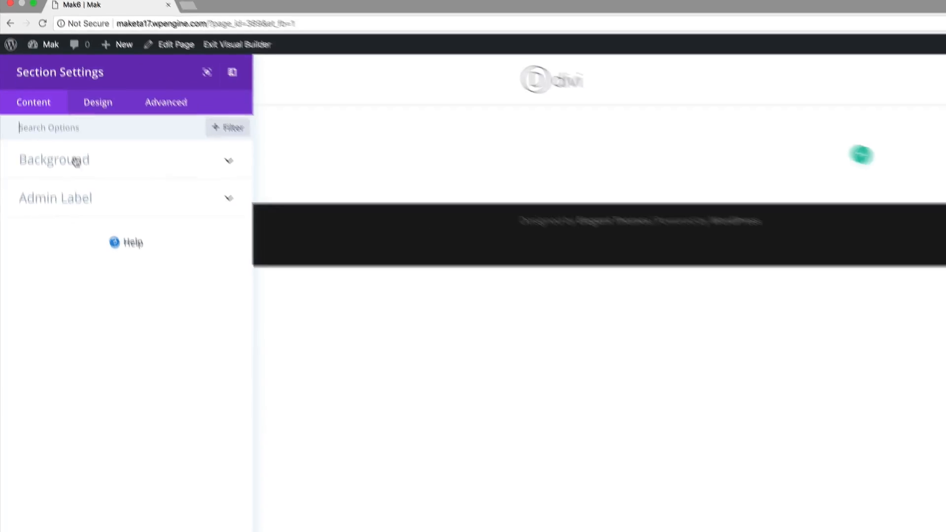
click(77, 162)
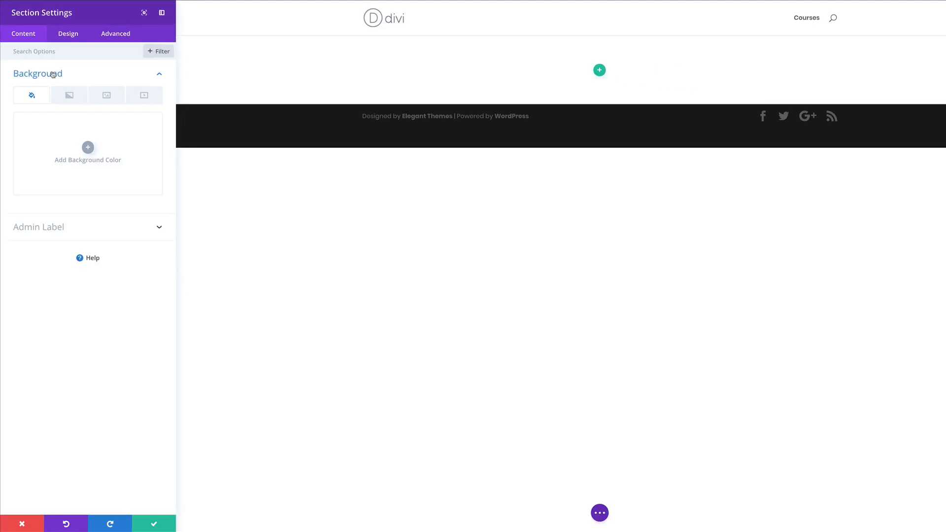
click(69, 96)
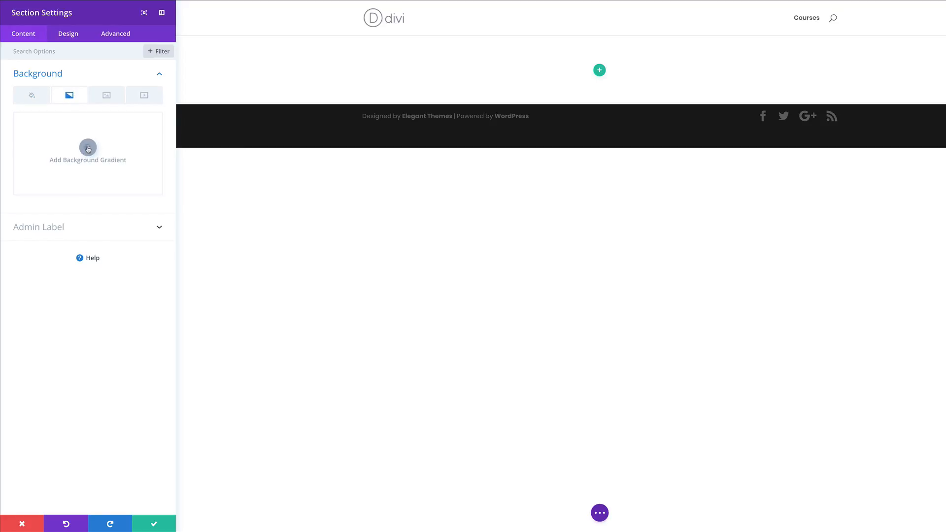
click(85, 152)
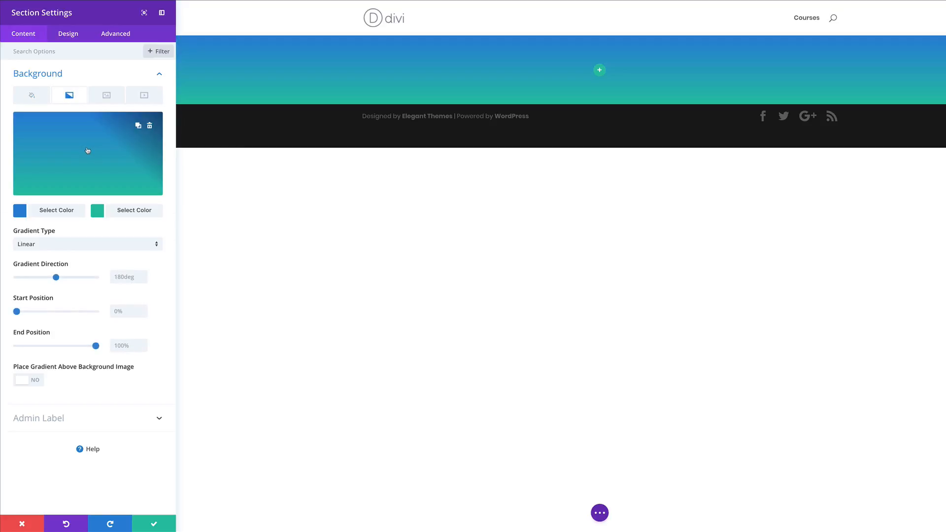
click(20, 214)
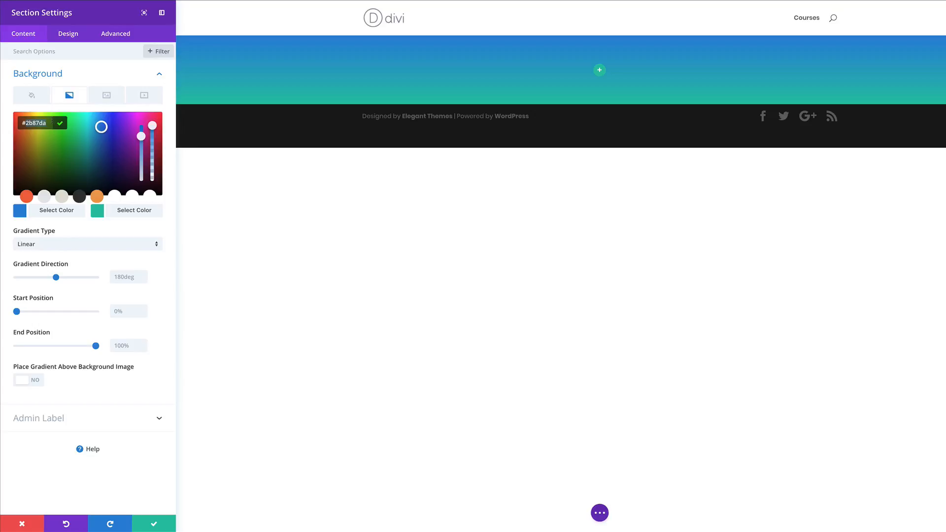
text(5214ff)
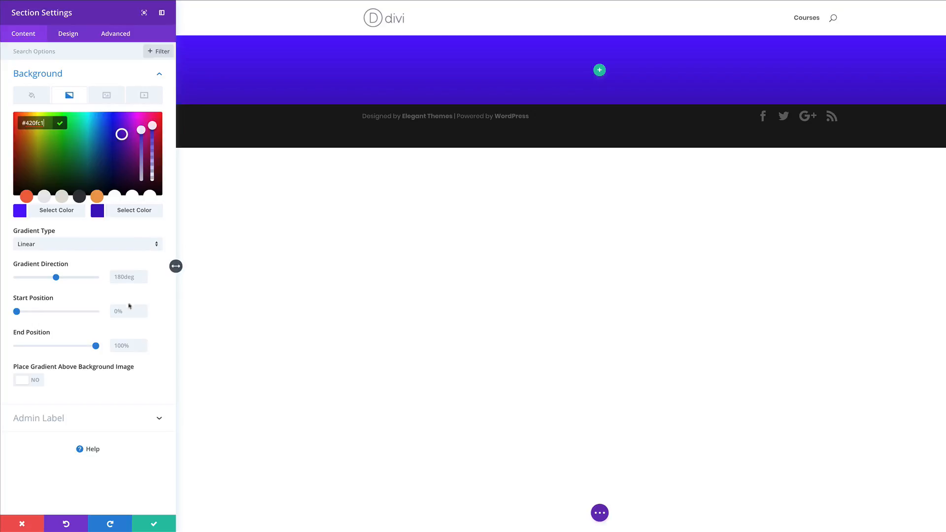
Step: Set the section gradient's direction to 146deg and its end position to 30%
click(118, 276)
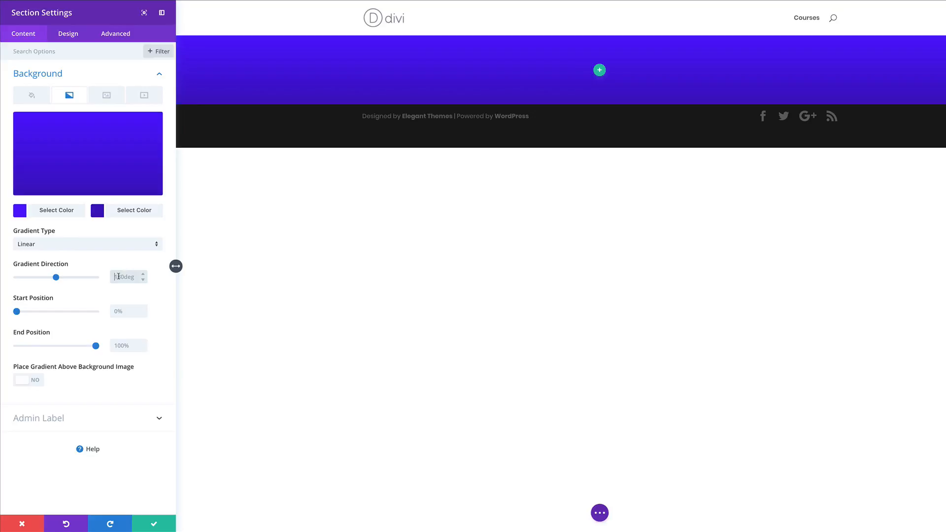
text(146deg)
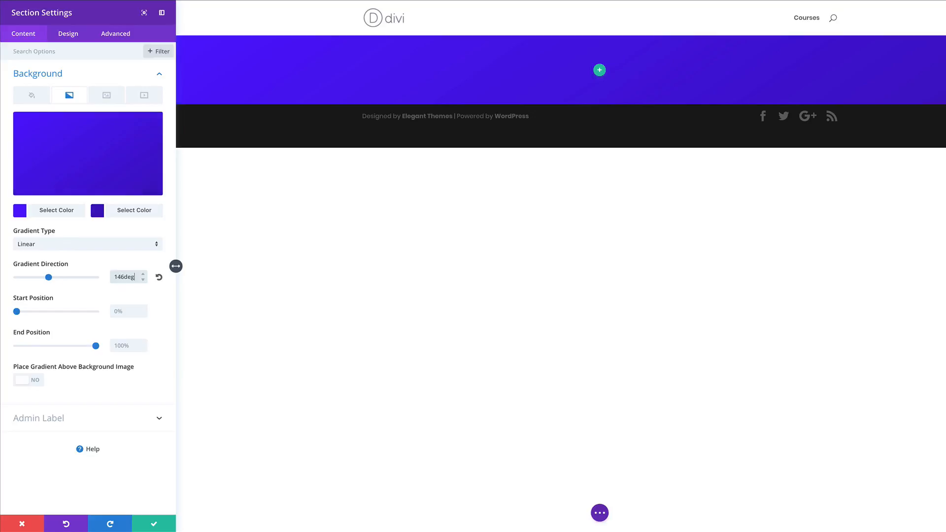
click(119, 346)
text(30)
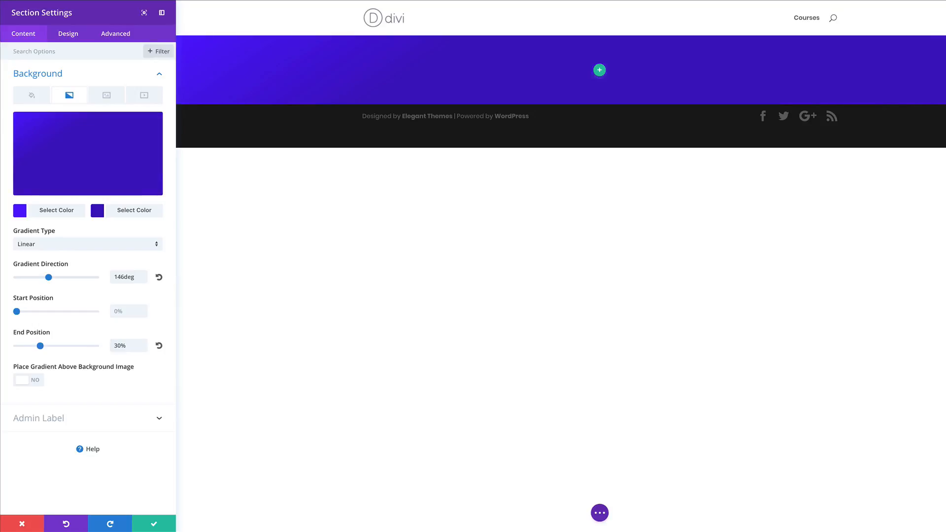
Step: Set the section's custom padding to 55px top and 130px bottom, and save the section settings
click(70, 34)
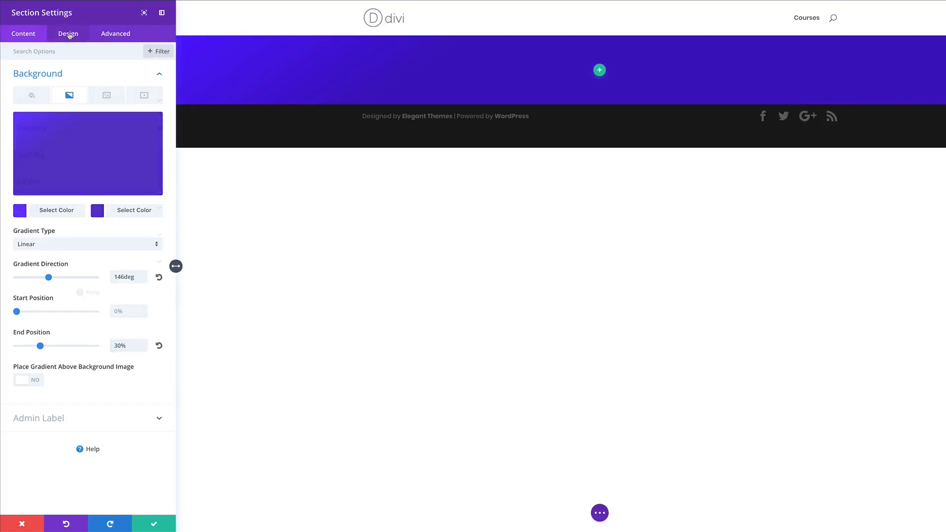
click(43, 156)
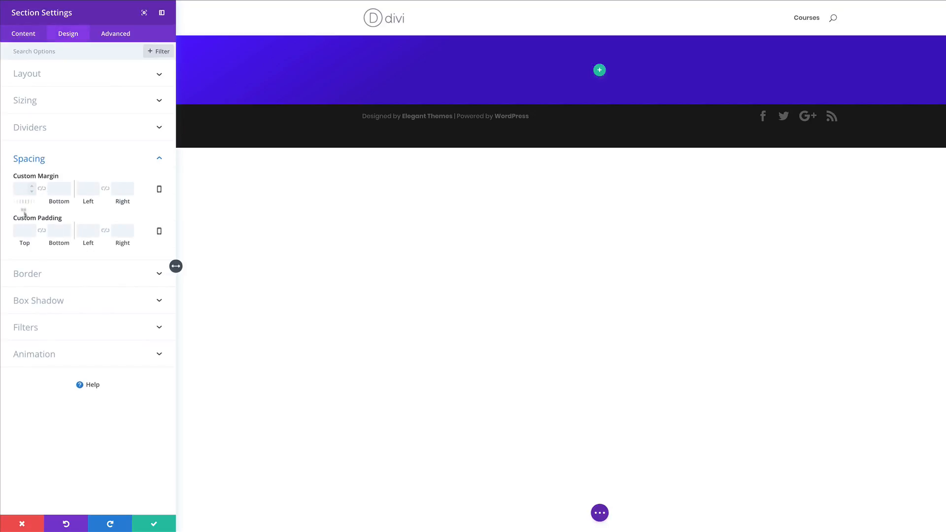
click(18, 227)
text(55px)
click(54, 231)
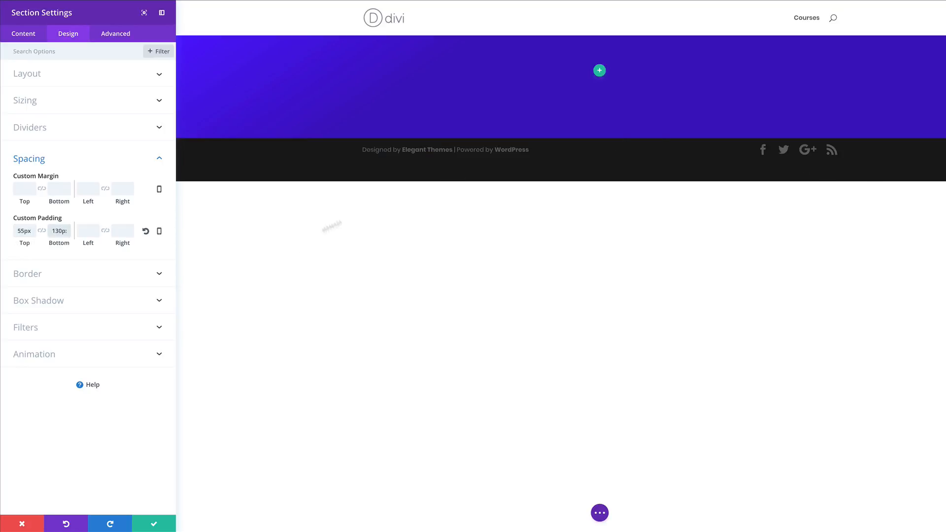
click(154, 523)
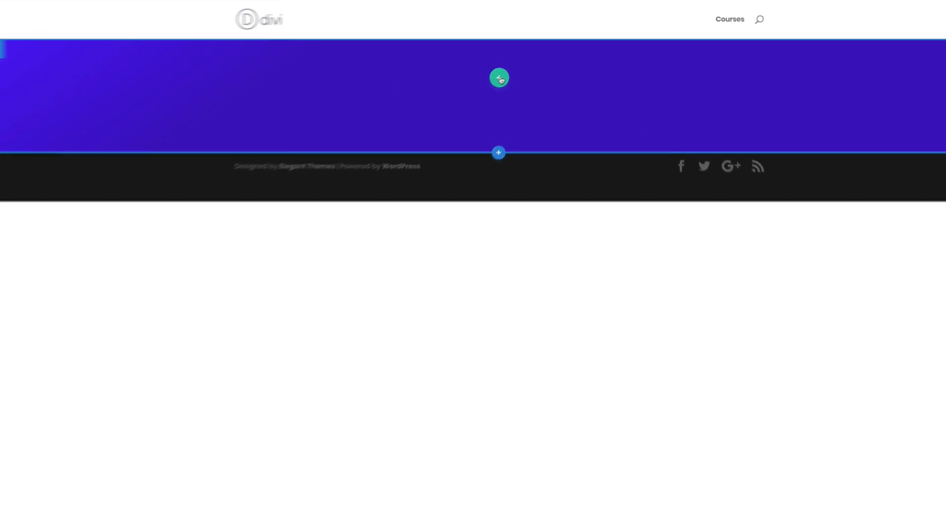
Step: Insert a single-column row into the section without adding a module
click(474, 96)
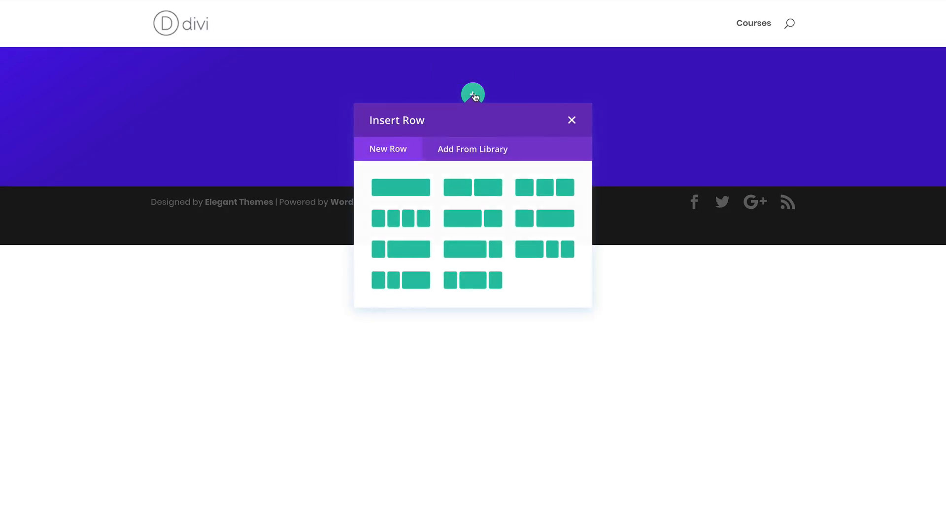
click(409, 190)
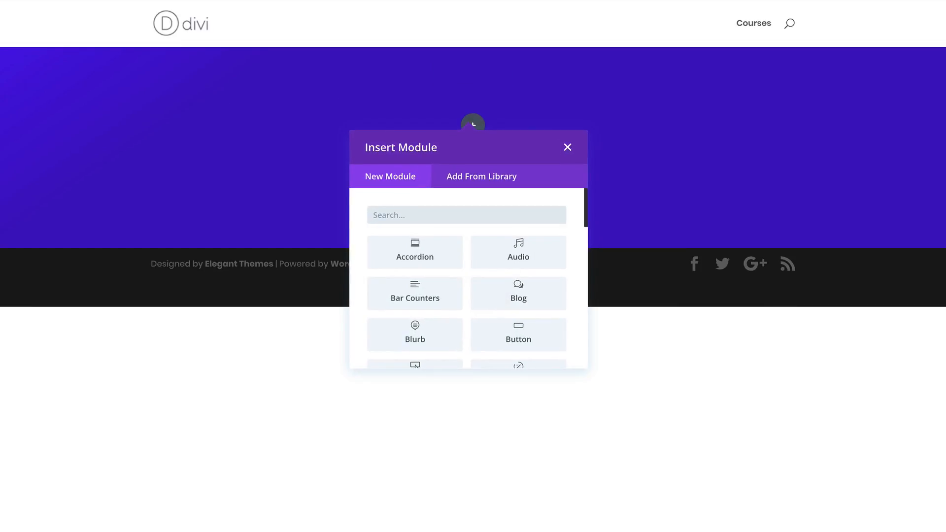
click(566, 147)
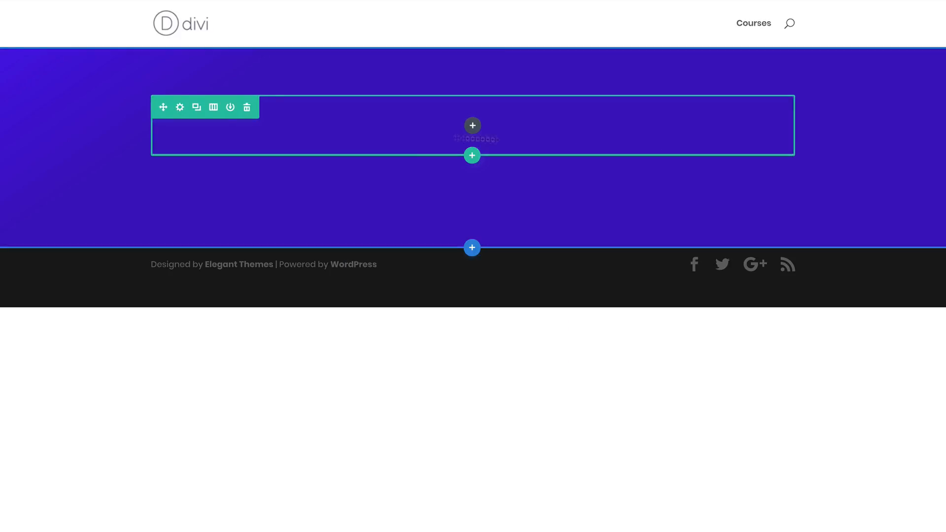
Step: Make the row fullwidth and save the row settings
click(180, 108)
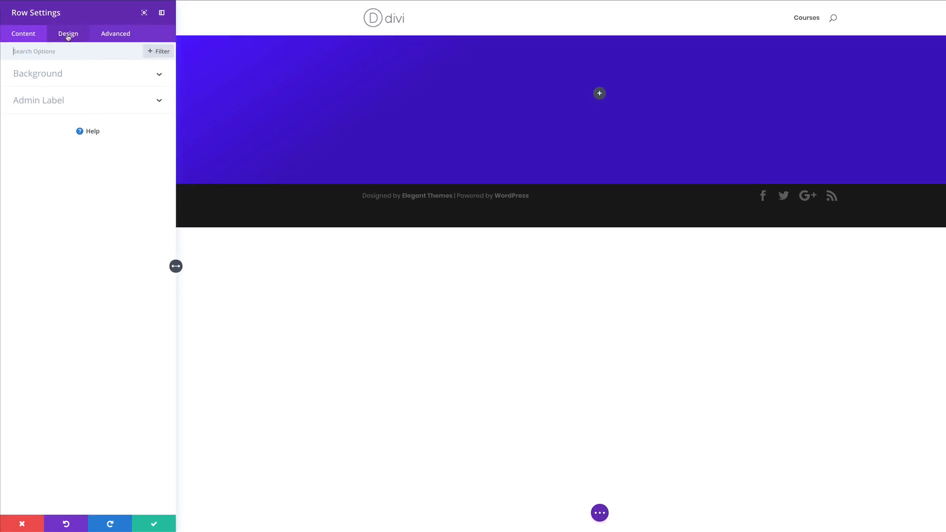
click(68, 35)
click(36, 103)
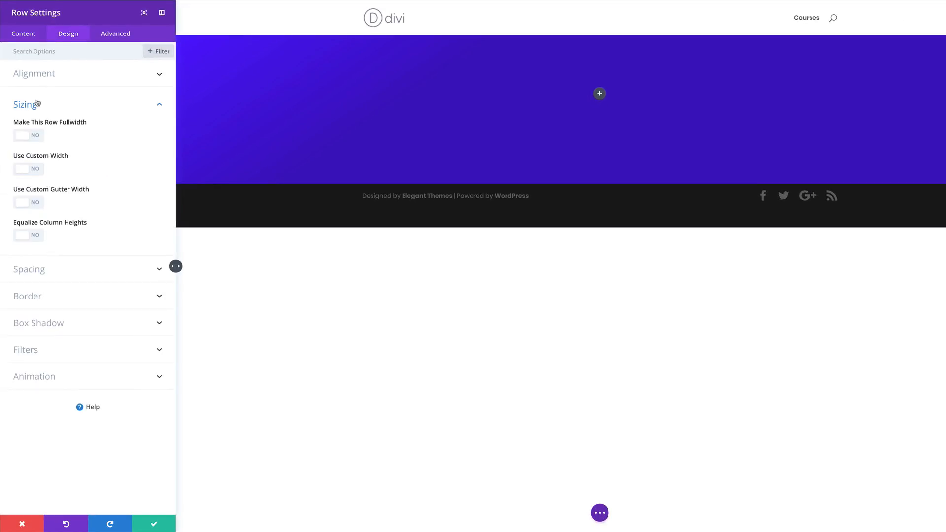
click(39, 137)
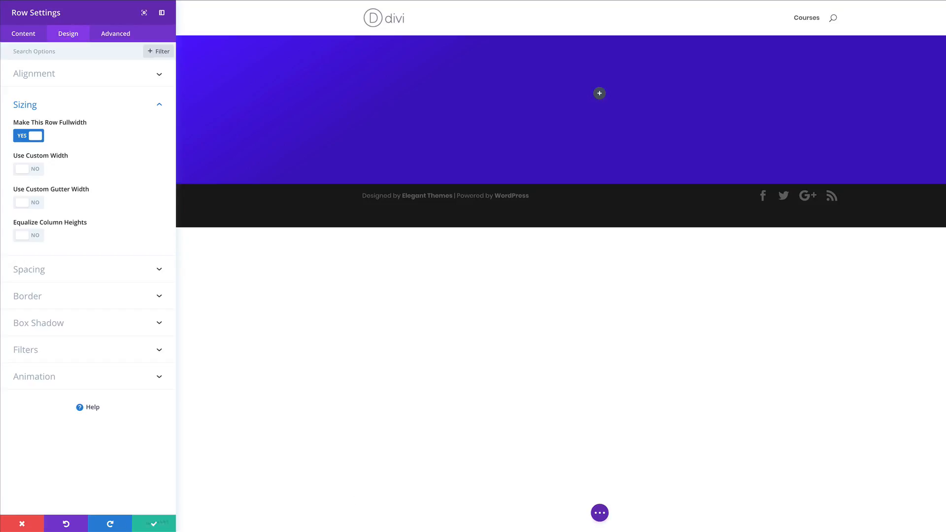
click(153, 523)
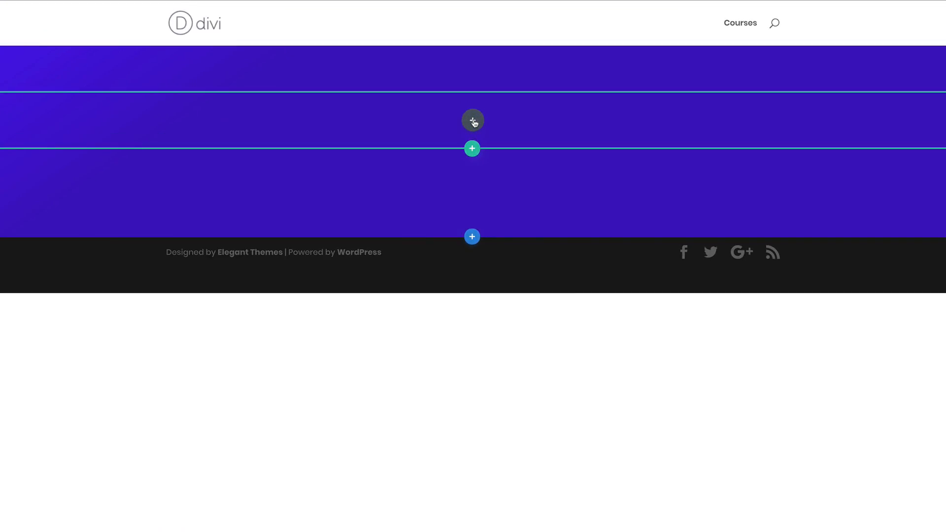
Step: Insert a Text module into the fullwidth row
click(472, 121)
text(text)
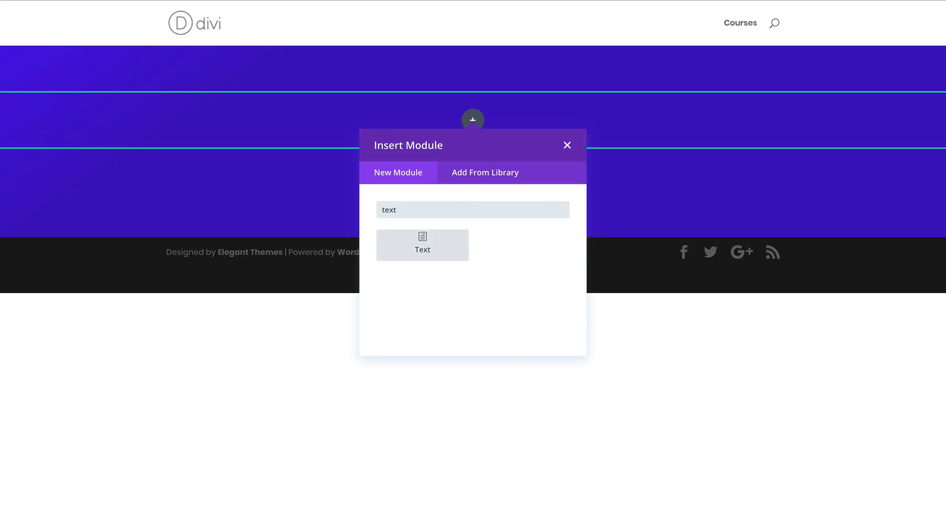
click(423, 245)
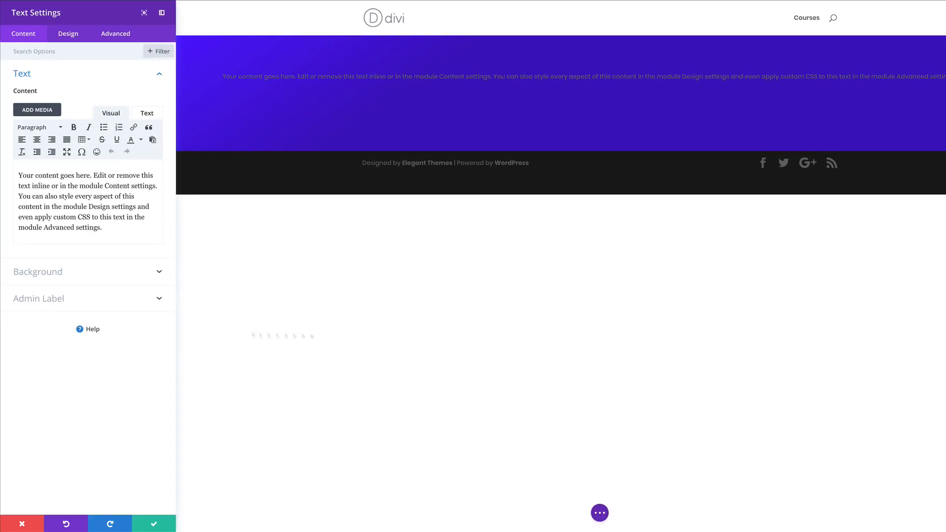
Step: Cut the text module's placeholder content after "module Content settings." and format the remaining text as Heading 1
drag(19, 197, 114, 235)
key(BackSpace)
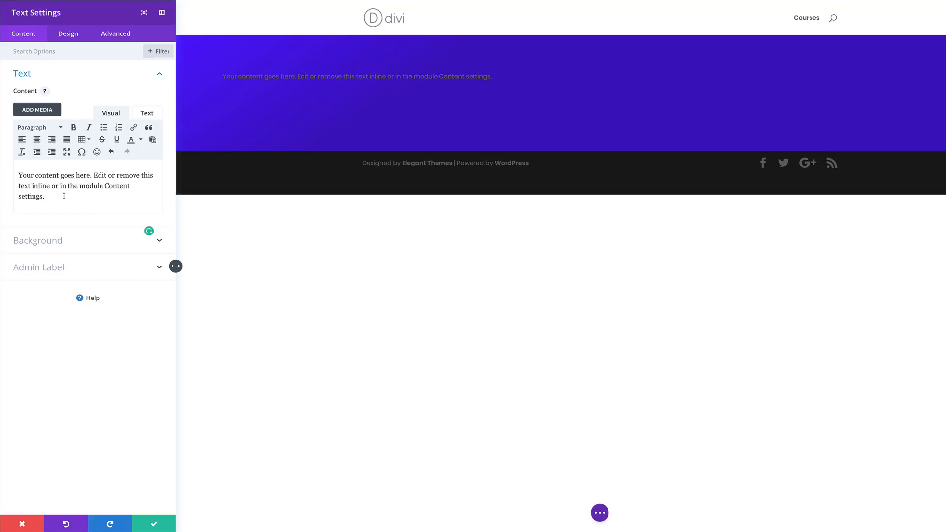
drag(50, 197, 13, 167)
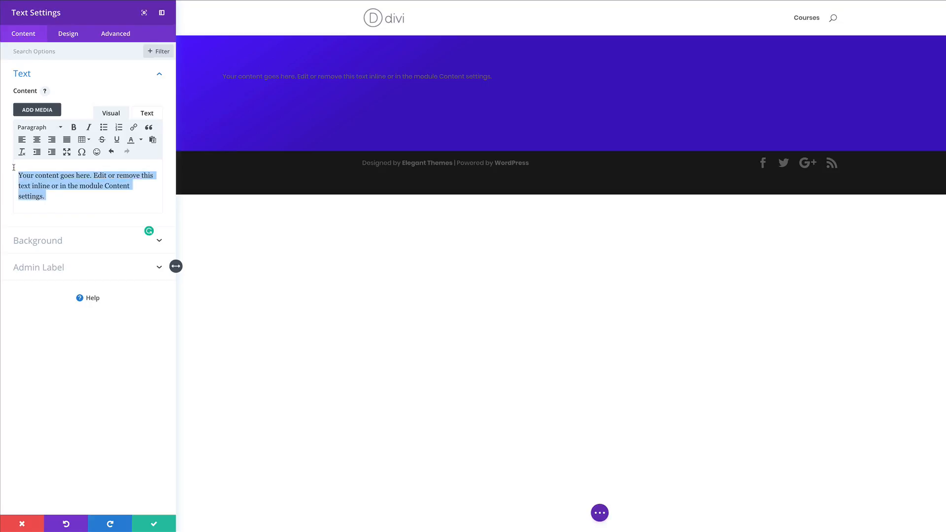
click(59, 129)
click(65, 161)
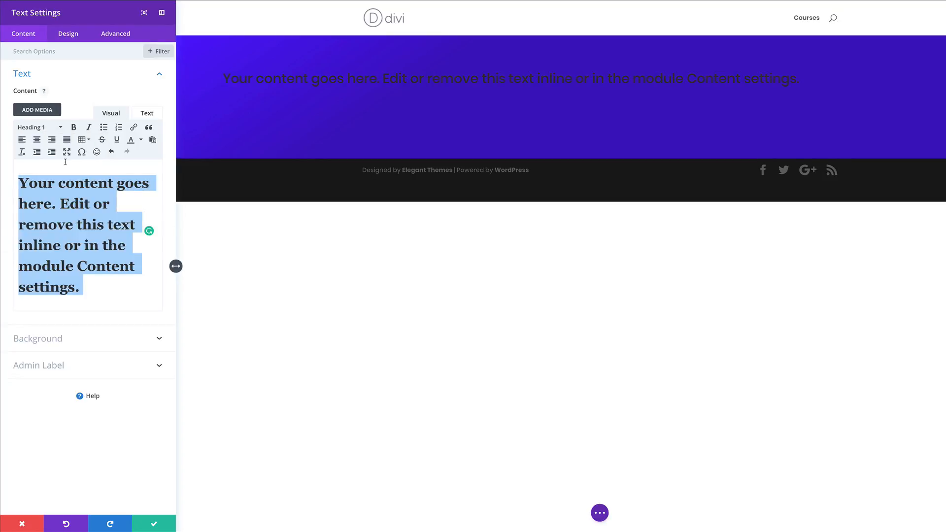
Step: Style the Heading 1 text with the Arial font, left alignment and white (#ffffff) color
click(73, 35)
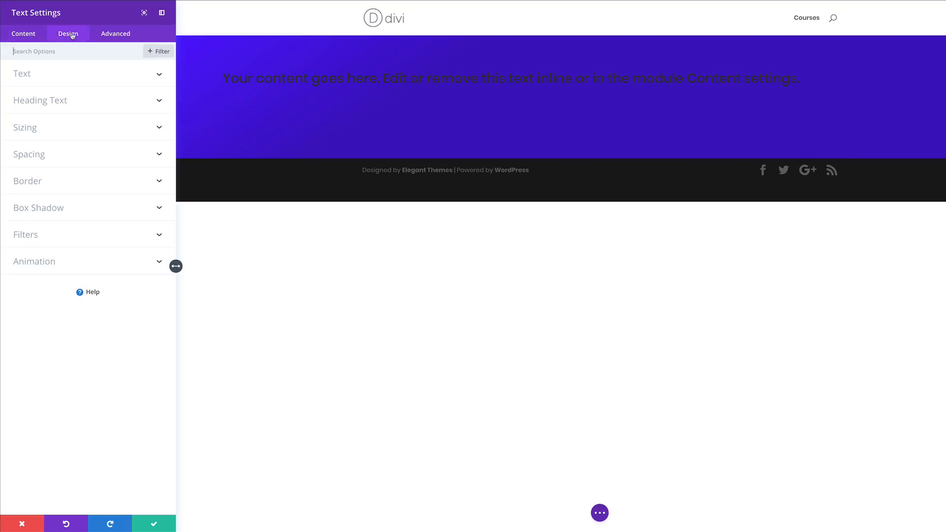
click(51, 101)
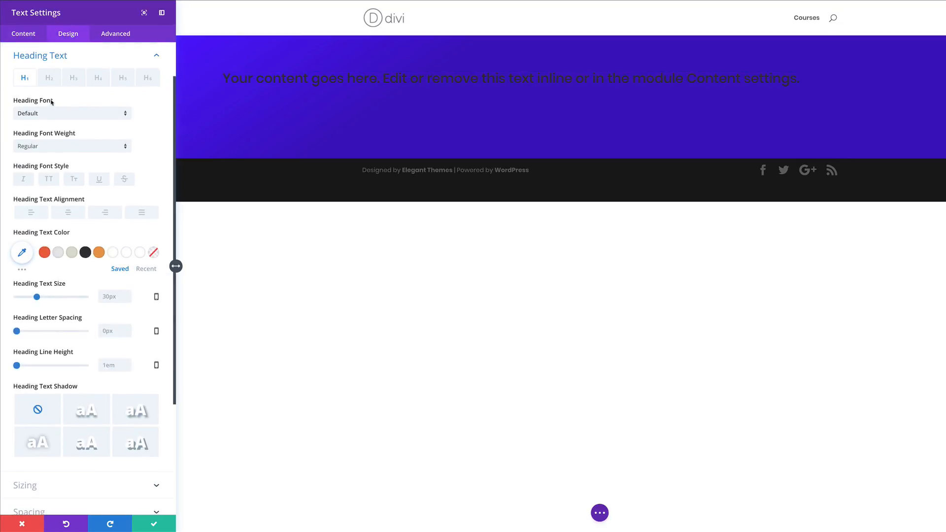
click(86, 116)
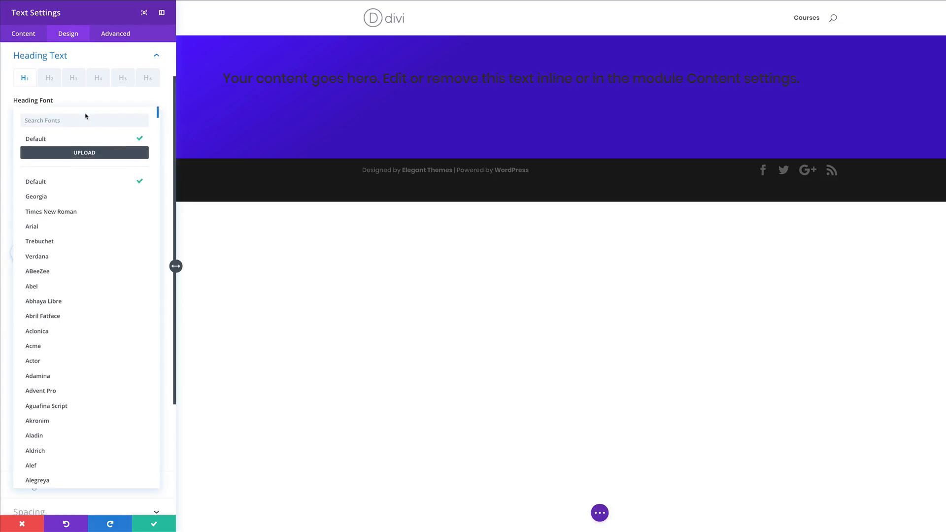
click(38, 227)
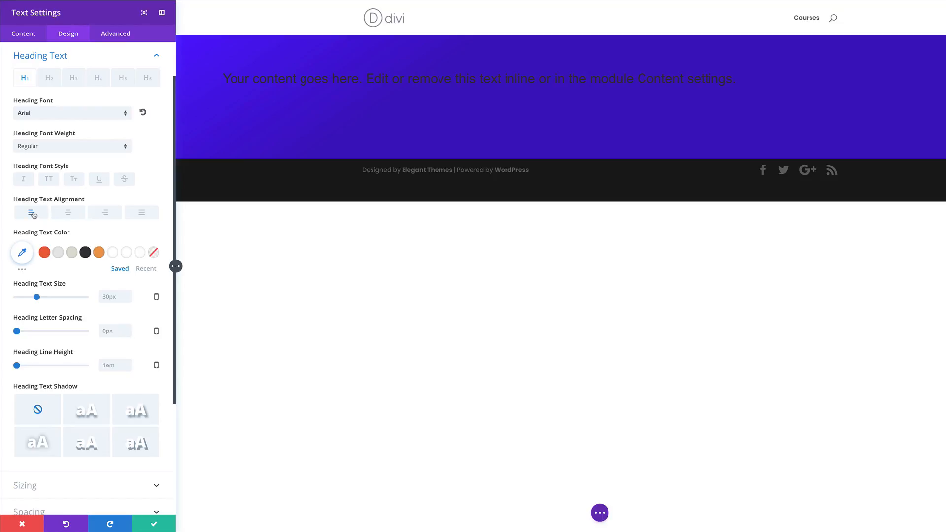
click(33, 215)
click(113, 252)
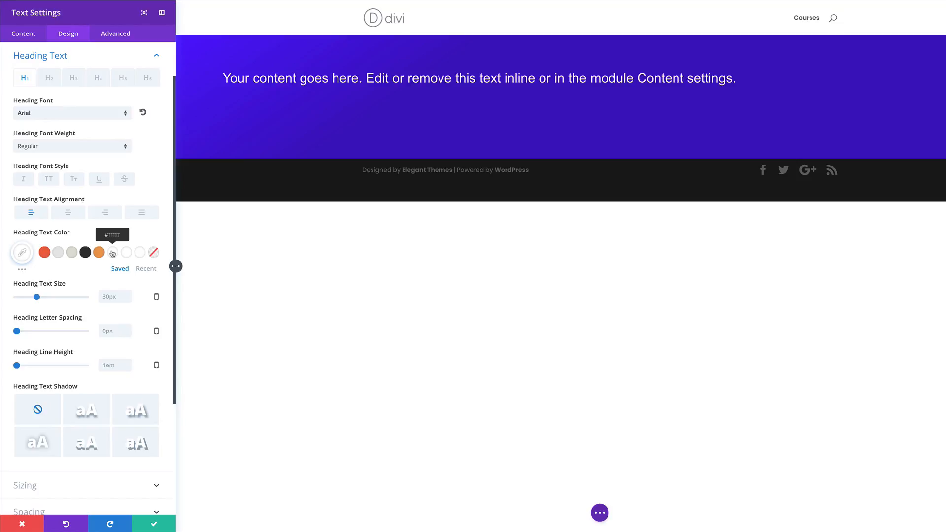
Step: Set the heading text size to 86px for desktop and 65px for tablet, and bring up the smartphone size
triple_click(106, 296)
text(86)
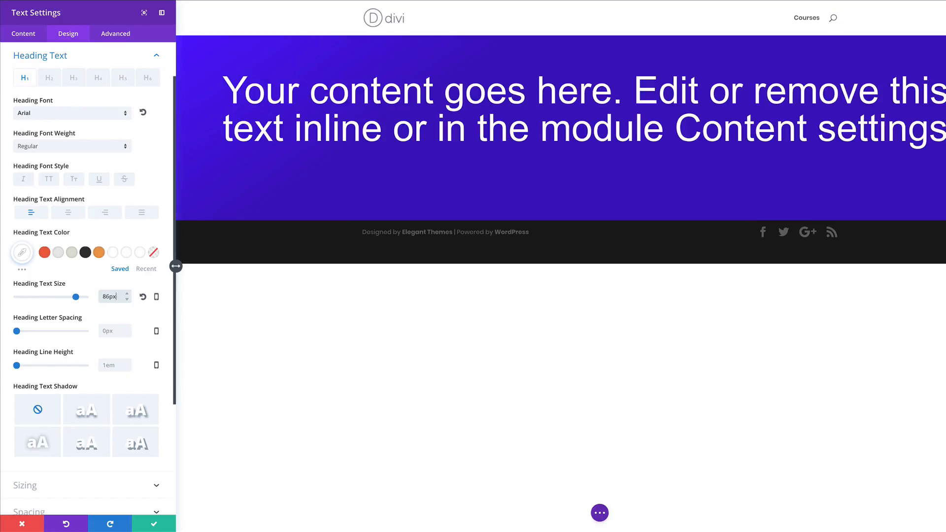
click(157, 298)
click(75, 302)
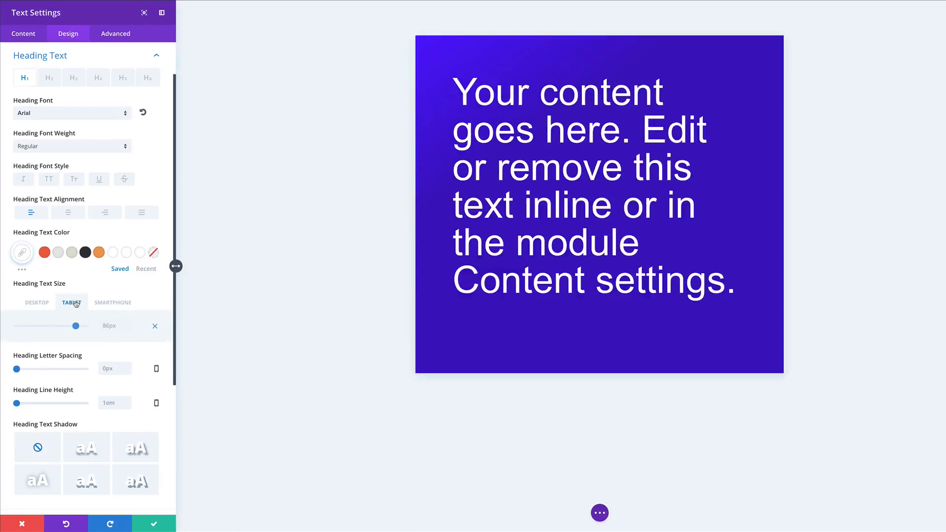
double_click(115, 328)
text(65)
click(116, 304)
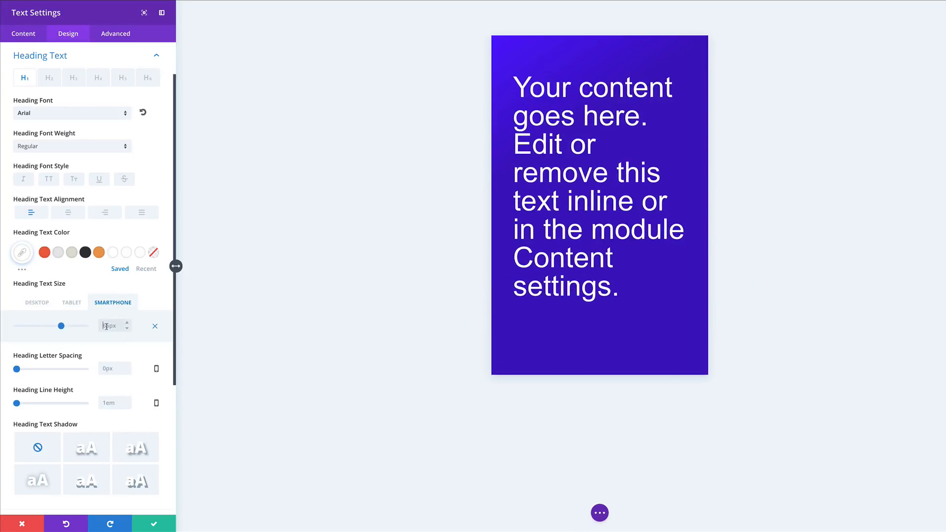
Step: Set the desktop heading line height to 1.2em and save the text module
click(39, 306)
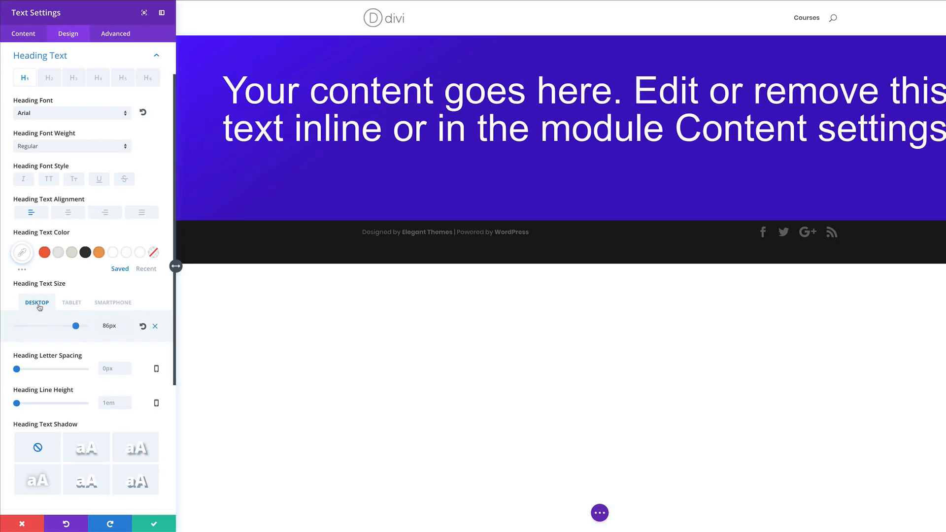
click(103, 403)
text(1.2em)
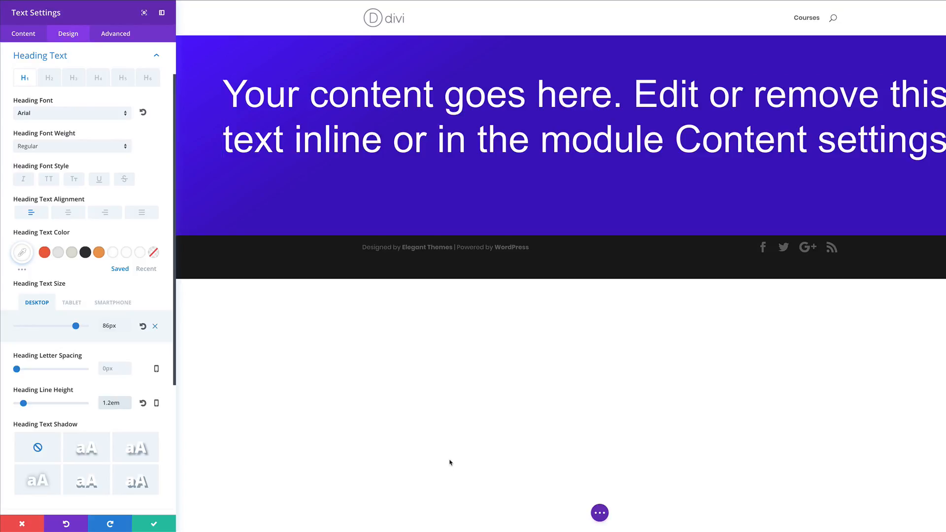
click(154, 524)
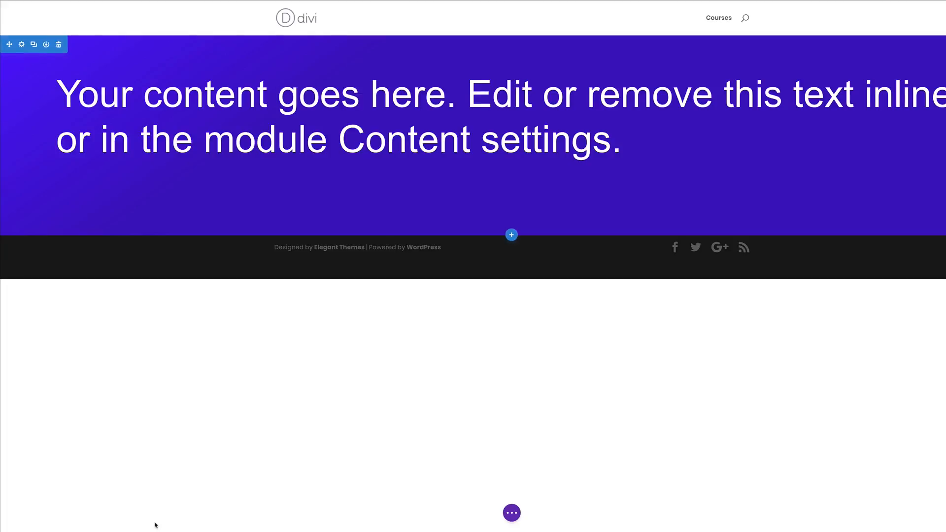
Step: Insert a single-column row below the heading row without adding a module
click(511, 179)
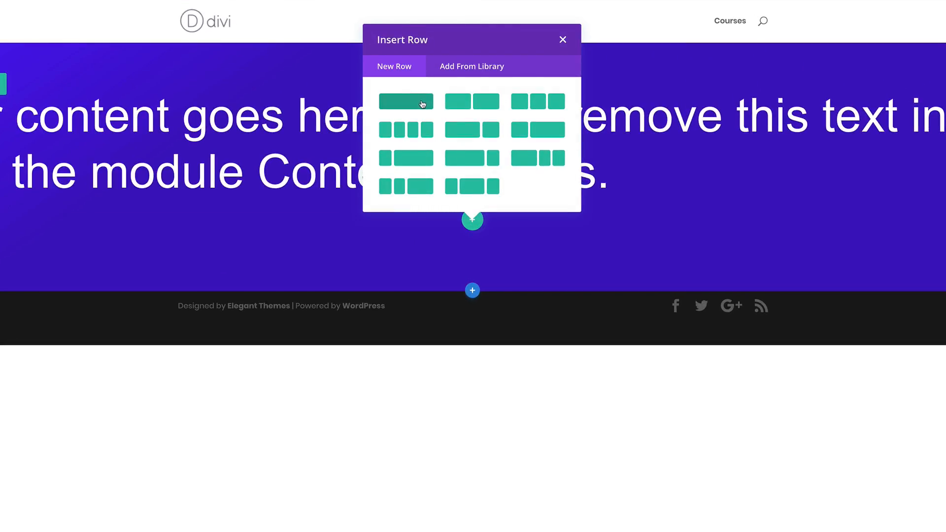
click(424, 103)
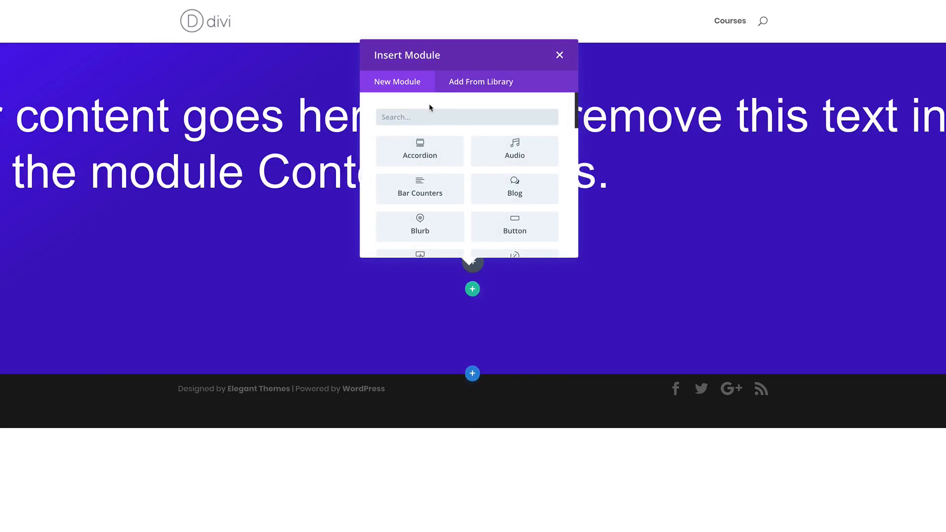
click(561, 57)
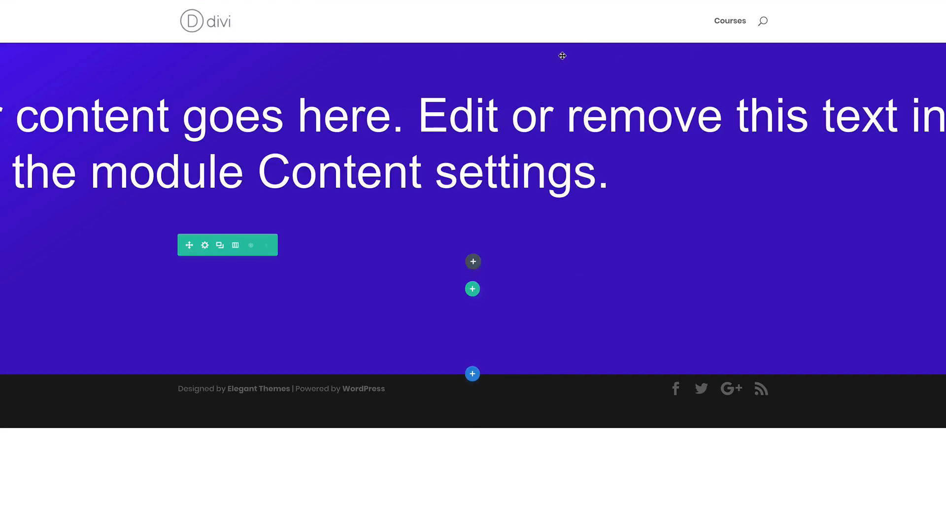
Step: Make the new row fullwidth, reduce its custom gutter width to the minimum, and save the row settings
click(205, 245)
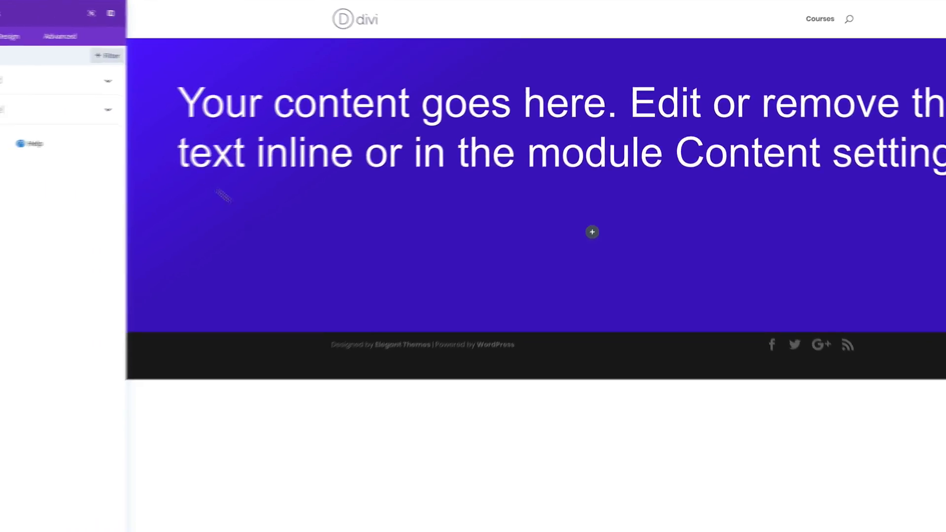
click(70, 35)
click(32, 113)
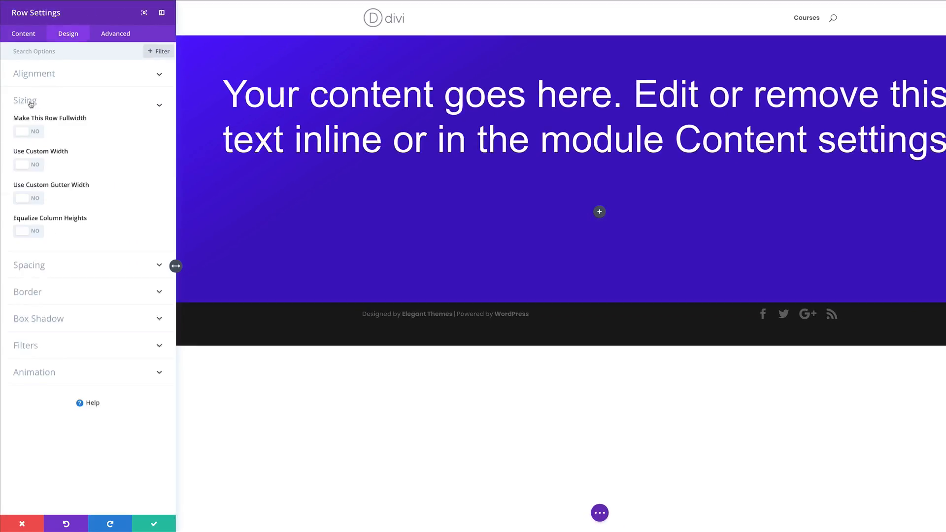
click(37, 205)
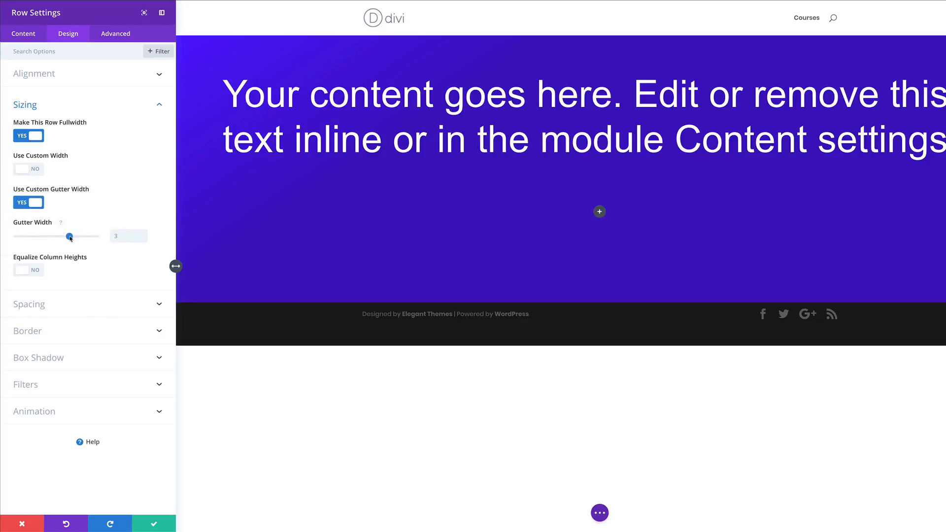
drag(70, 238, 17, 236)
click(154, 524)
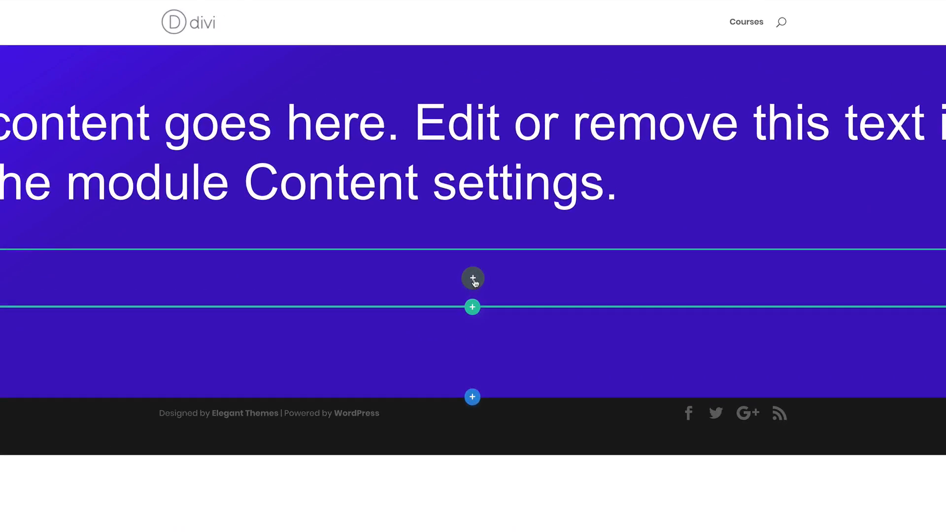
Step: Insert a Divider module into the new fullwidth row
click(506, 220)
text(divi)
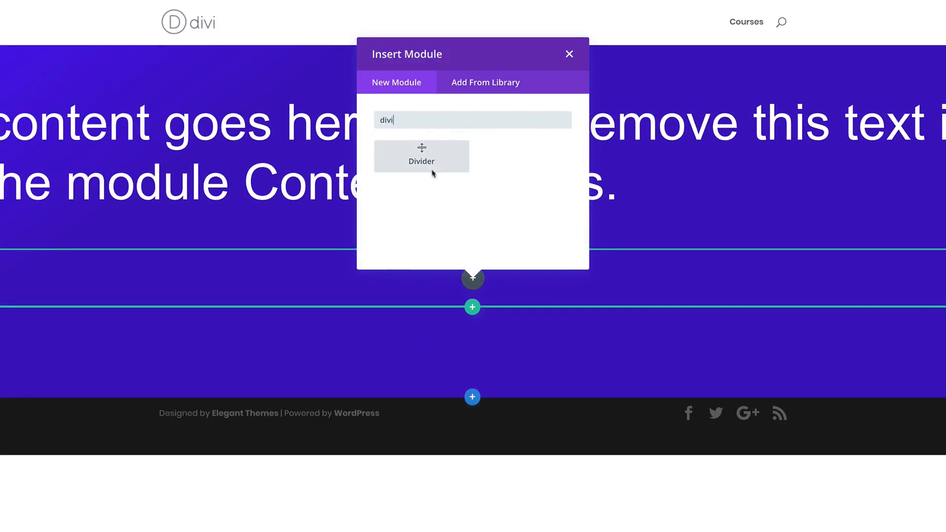
click(421, 157)
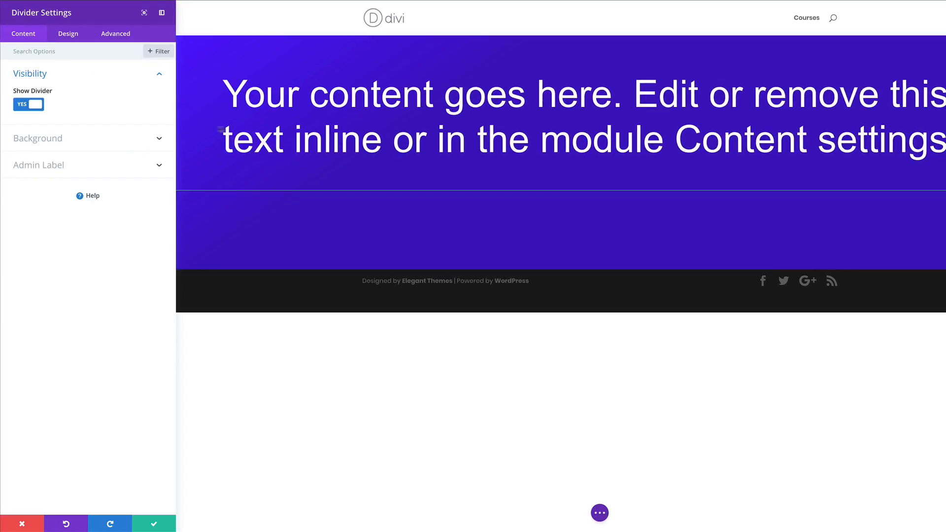
Step: Set the divider's line color to #edf000
click(69, 34)
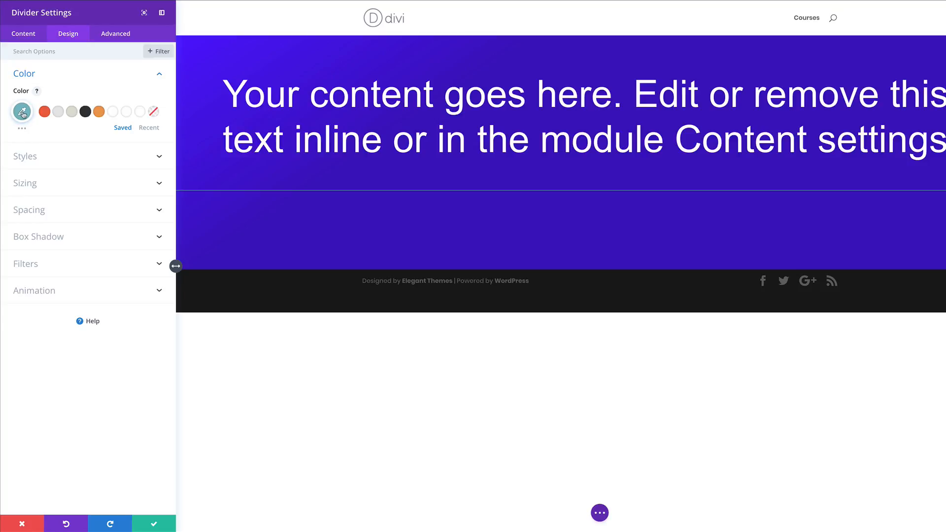
click(23, 112)
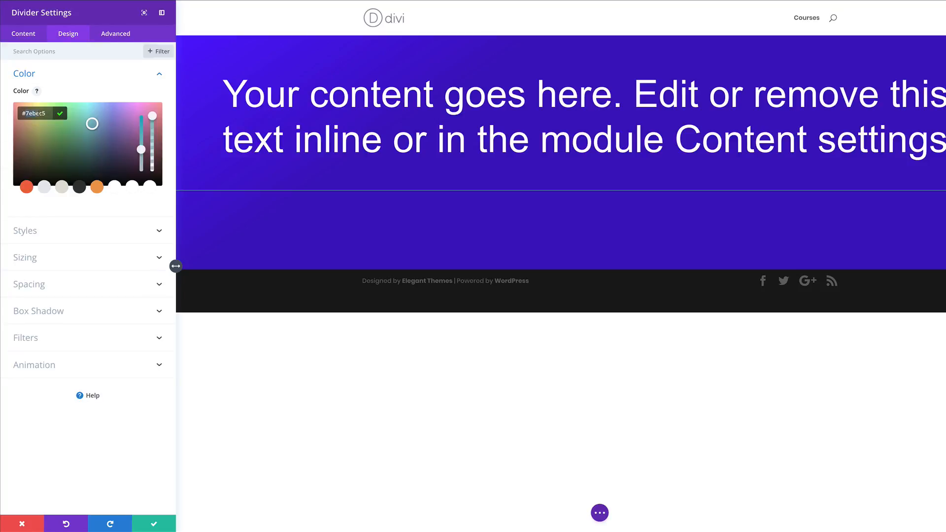
text(#edf000)
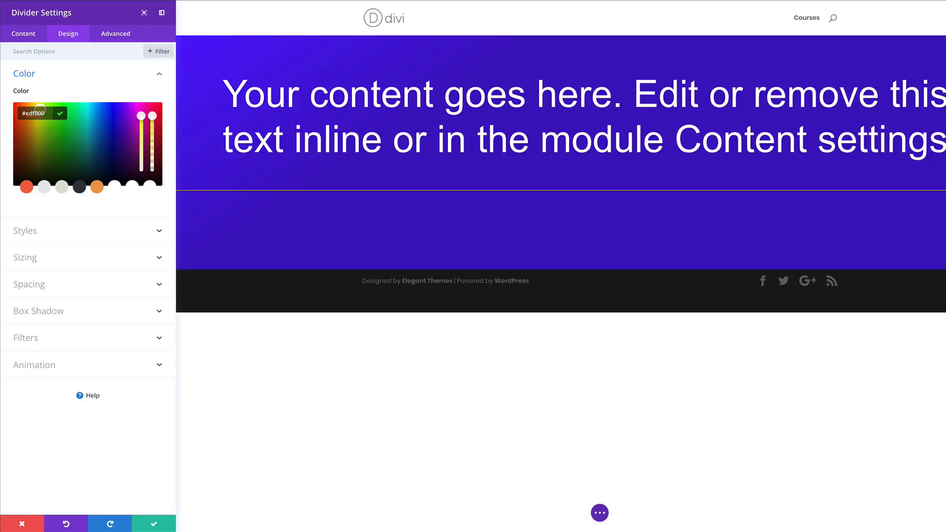
Step: Size the divider to a 10px weight and 64% width, align it right, and save the module
click(82, 259)
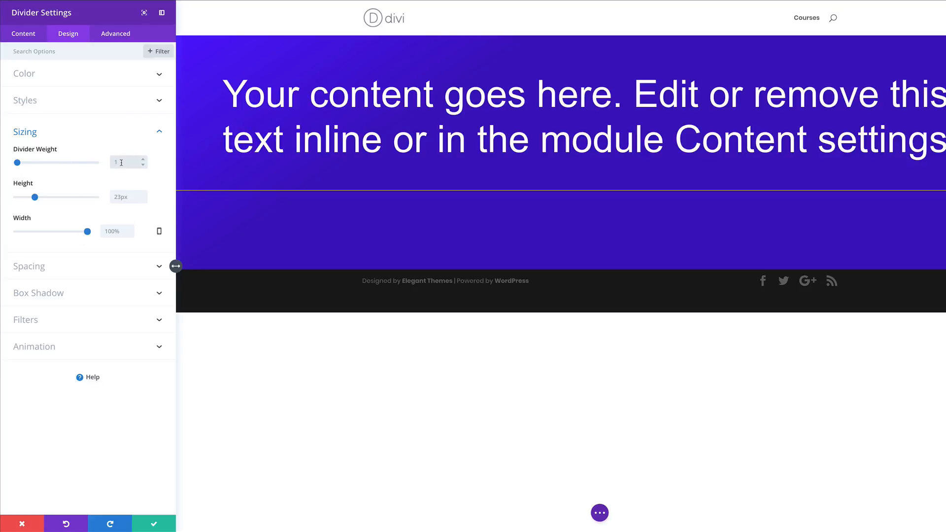
text(10px)
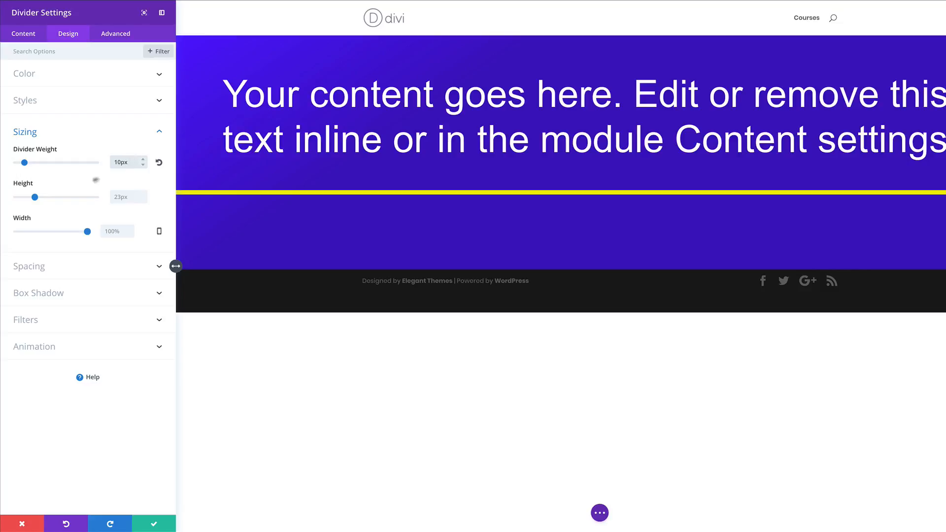
click(61, 231)
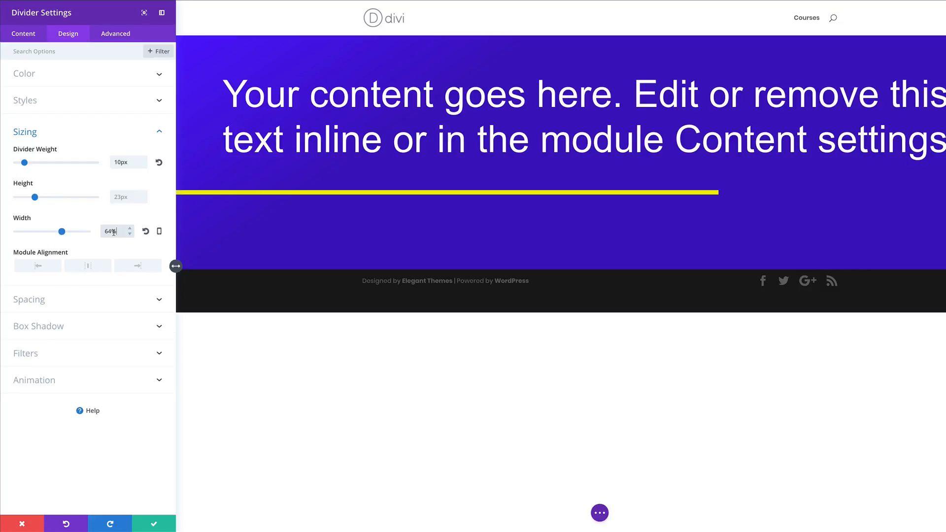
click(144, 269)
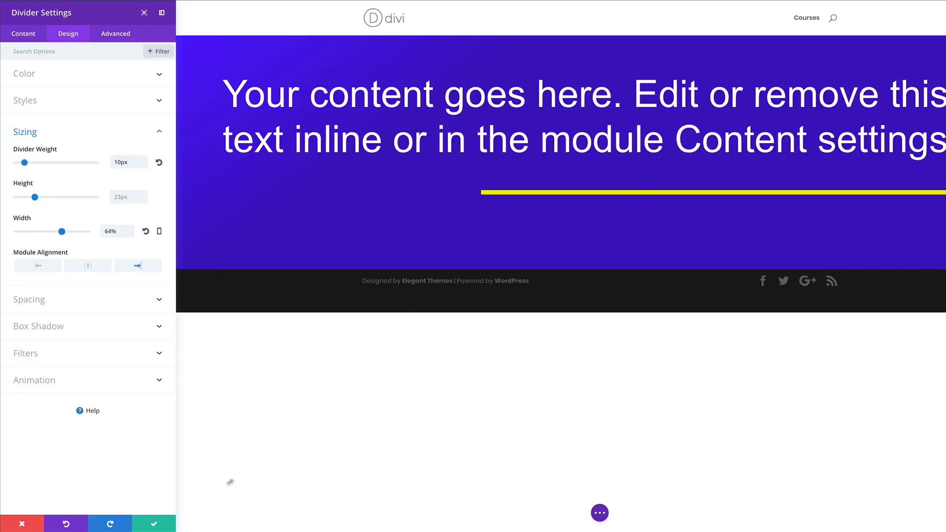
click(153, 525)
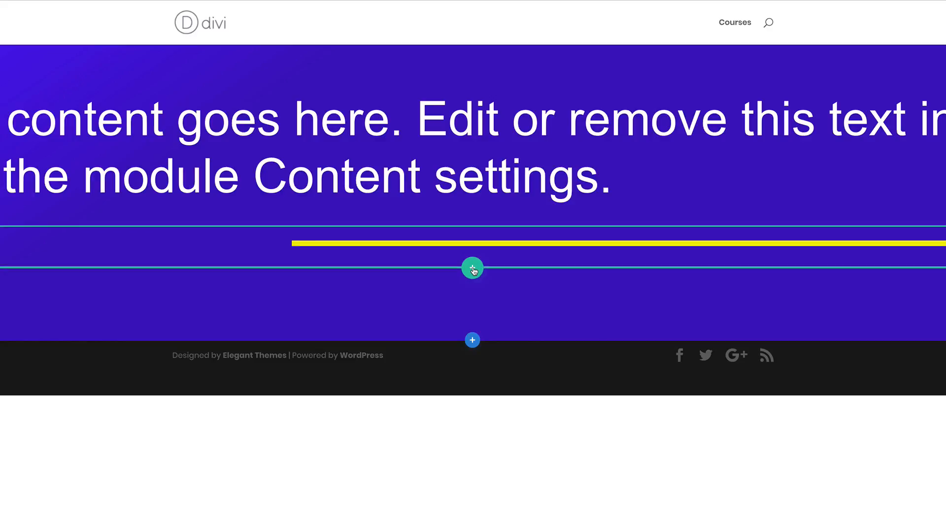
Step: Insert a row with two equal columns below the divider without adding a module
click(474, 264)
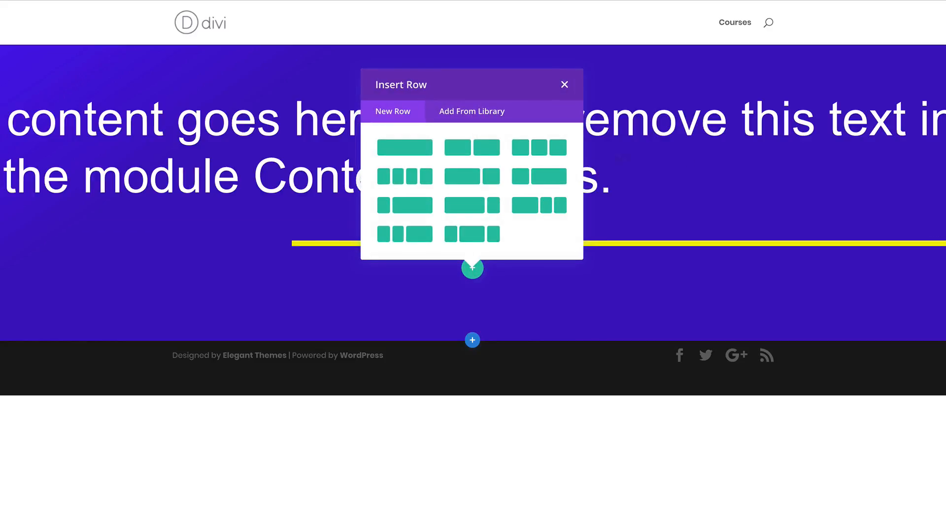
click(488, 150)
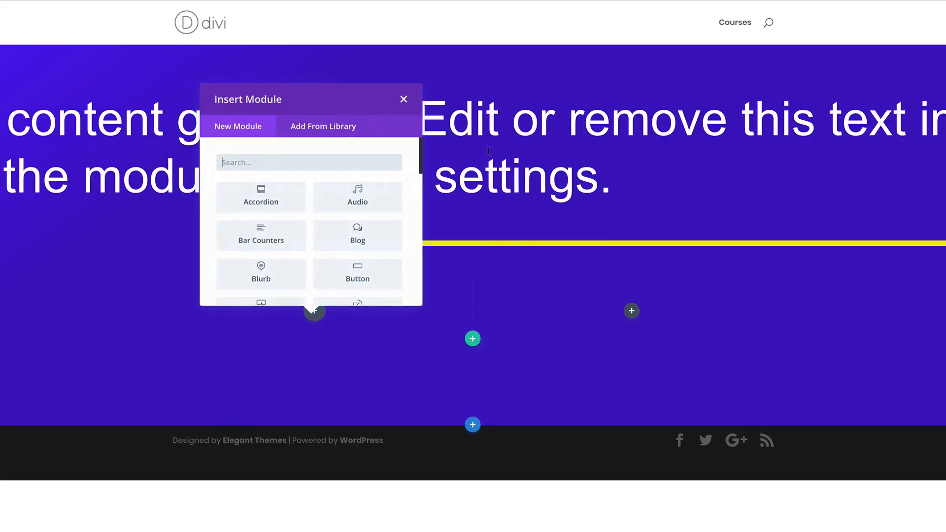
click(403, 99)
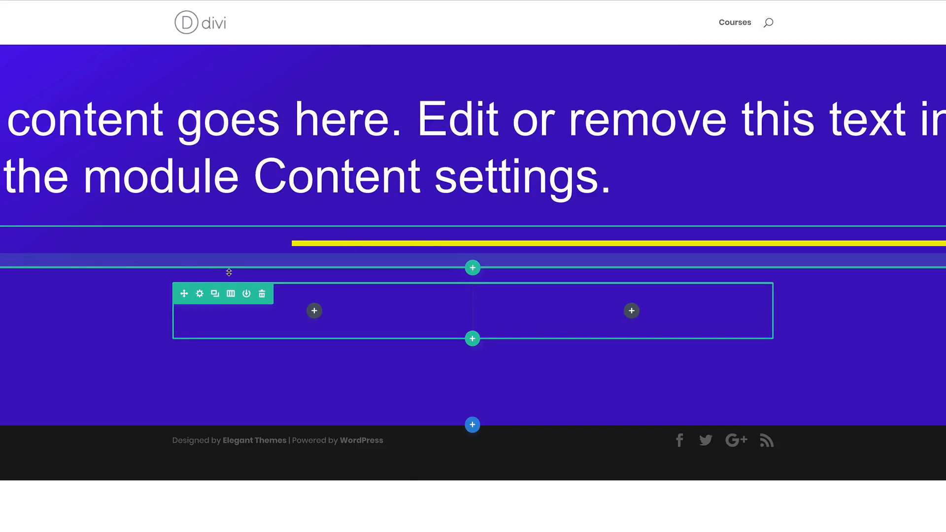
Step: Make the new two-column row below the divider fullwidth in its sizing settings
click(200, 294)
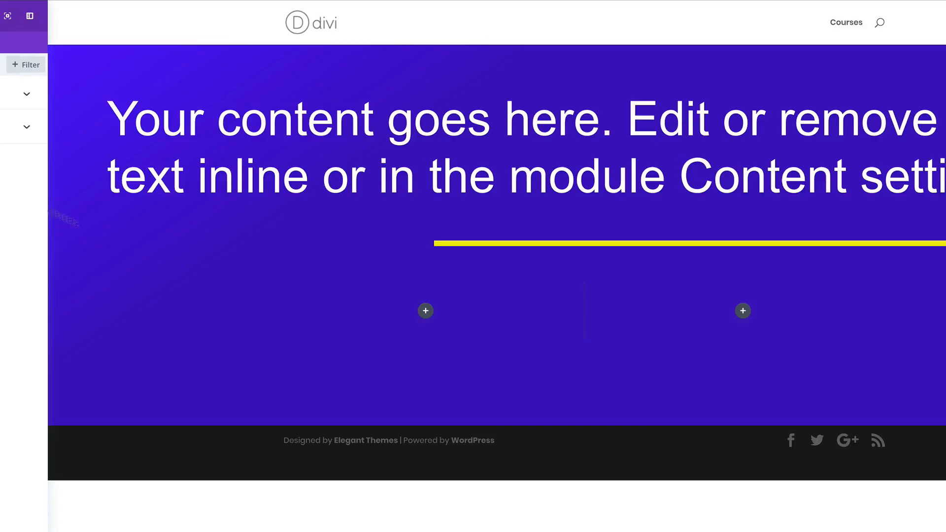
click(72, 35)
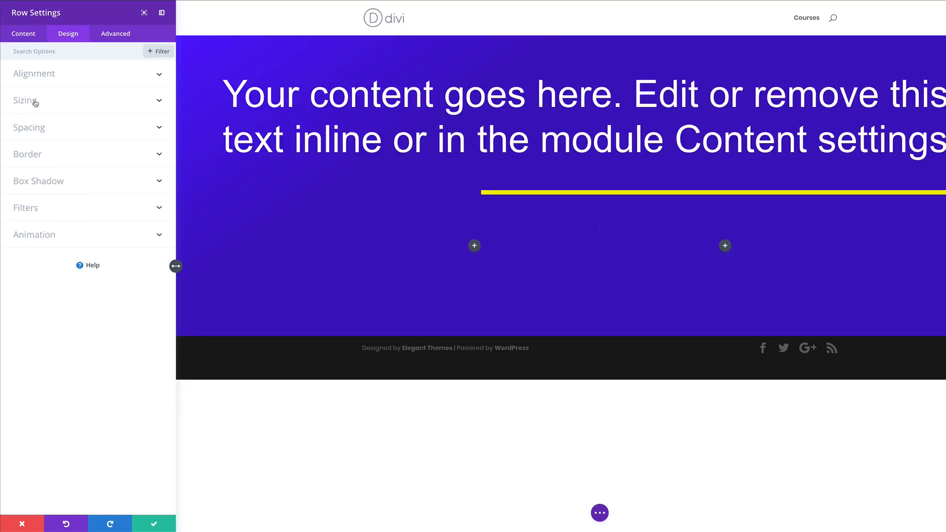
click(35, 103)
click(35, 136)
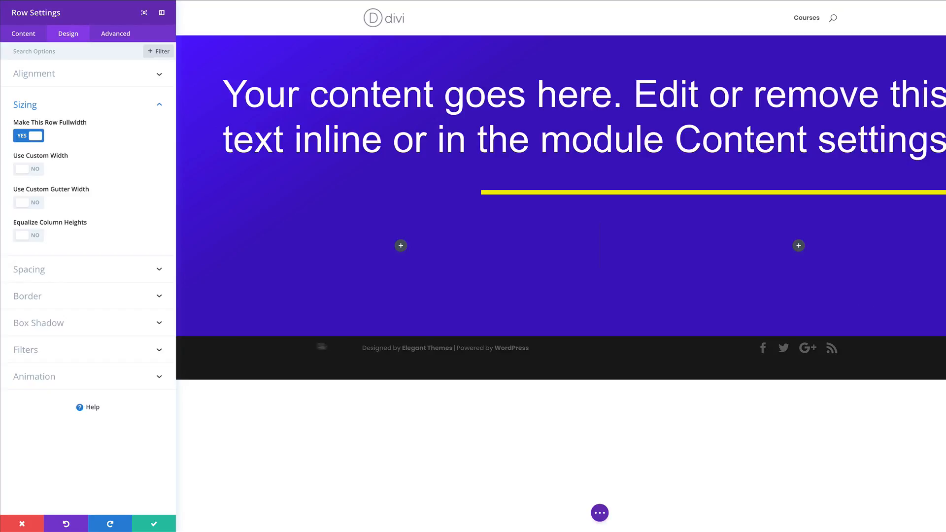
Step: Set the row's custom top and bottom padding to 0px, linked together, and save the row
click(39, 273)
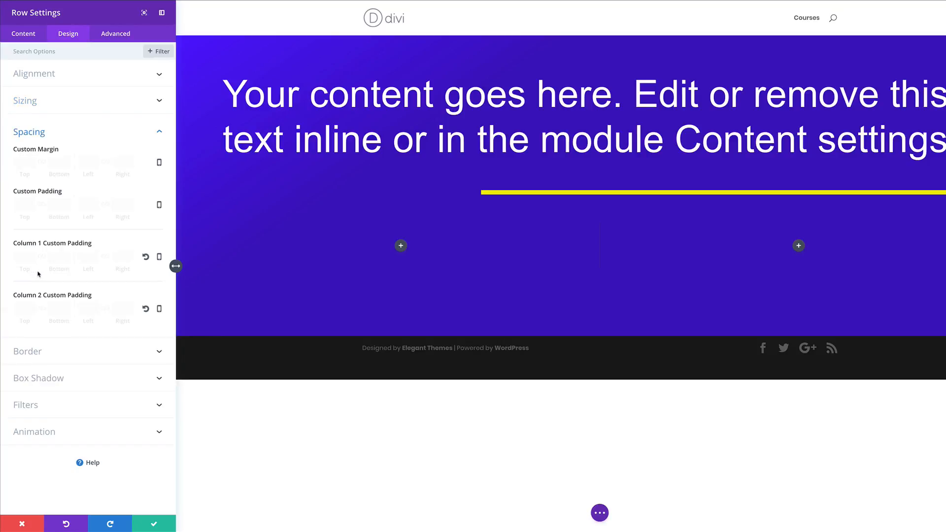
click(42, 203)
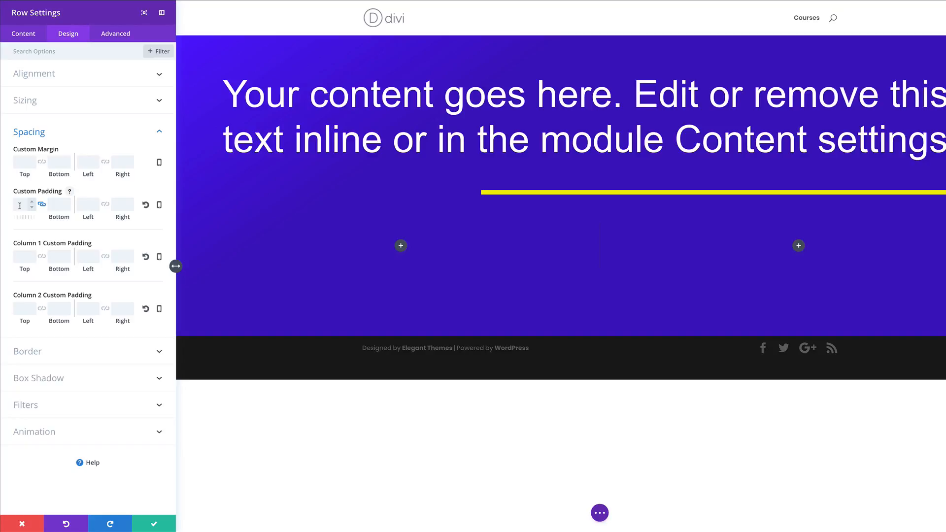
click(20, 205)
text(0)
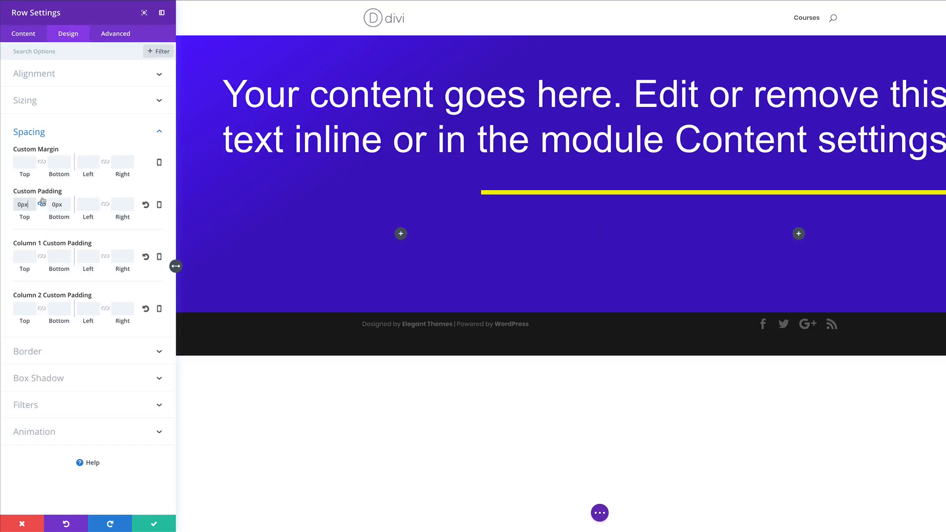
click(886, 235)
click(154, 525)
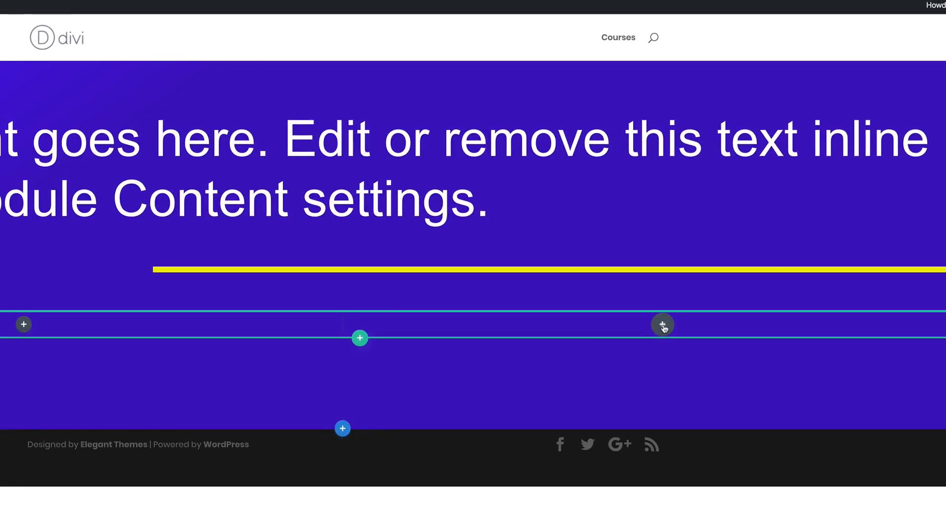
Step: Insert a Text module in the row's second column and replace its content with two Lorem ipsum paragraphs
click(751, 233)
text(text)
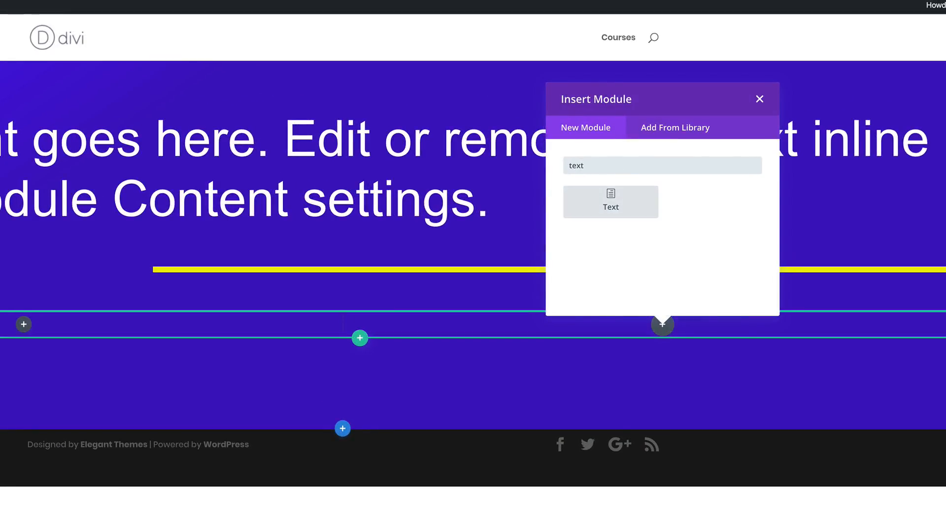
click(619, 205)
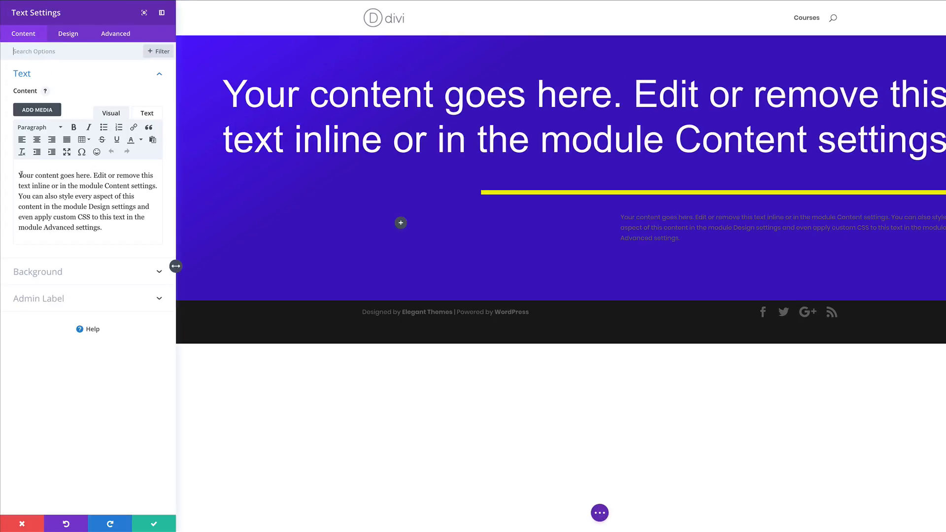
click(20, 174)
key(ctrl+a)
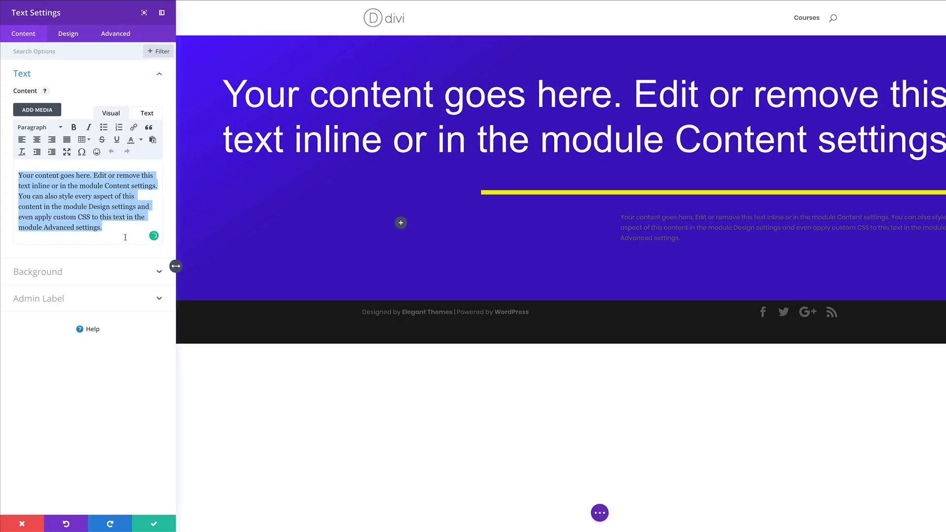
text(Lorem ipsum dolor sit amet, consectetuer adipiscing elit. Donec odio. Quisque volutpat mattis eros. Nullam malesuada erat ut turpis. Suspendisse urna nibh, viverra non, semper suscipit, posuere a, pede. Donec nec justo eget felis facilisis fermentum. Aliquam porttitor mauris sit amet orci. Aenean dignissim pellentesque felis.)
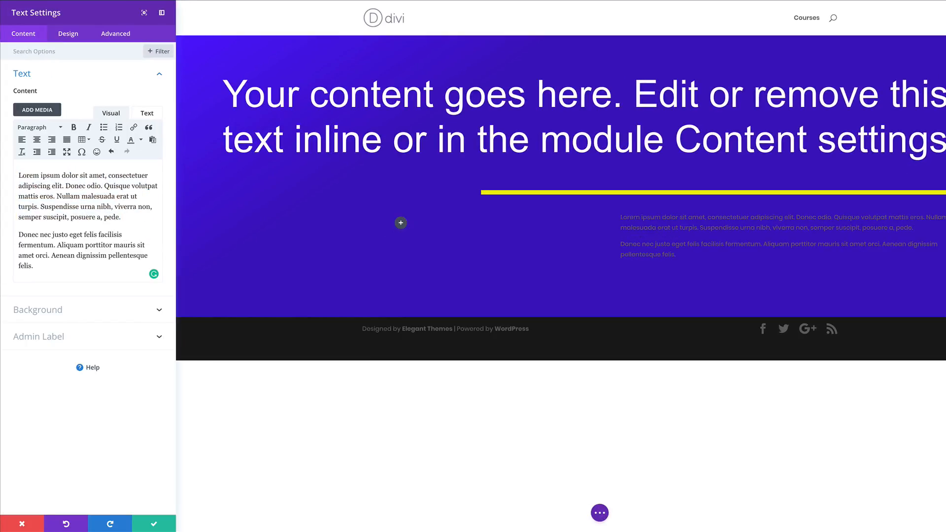
Step: Style the text module's body text with the Georgia font and the #ffffff text color
click(71, 33)
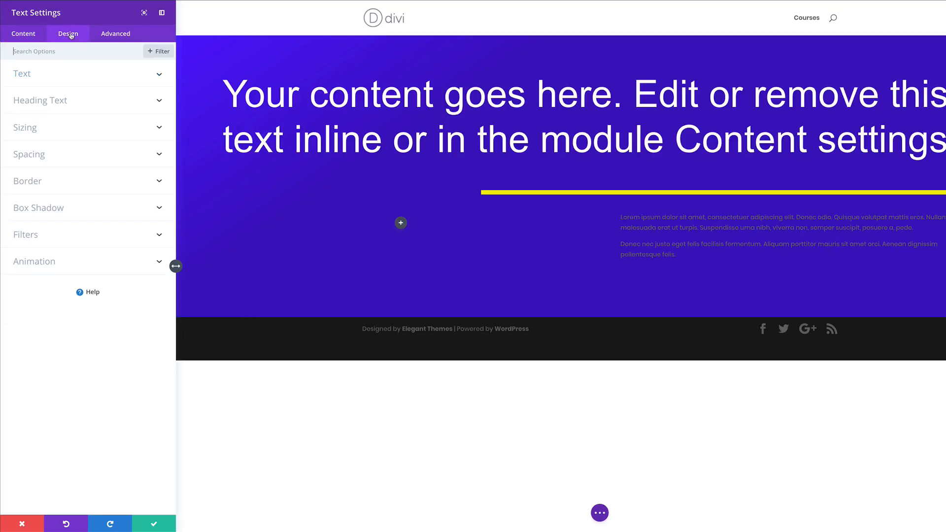
click(46, 80)
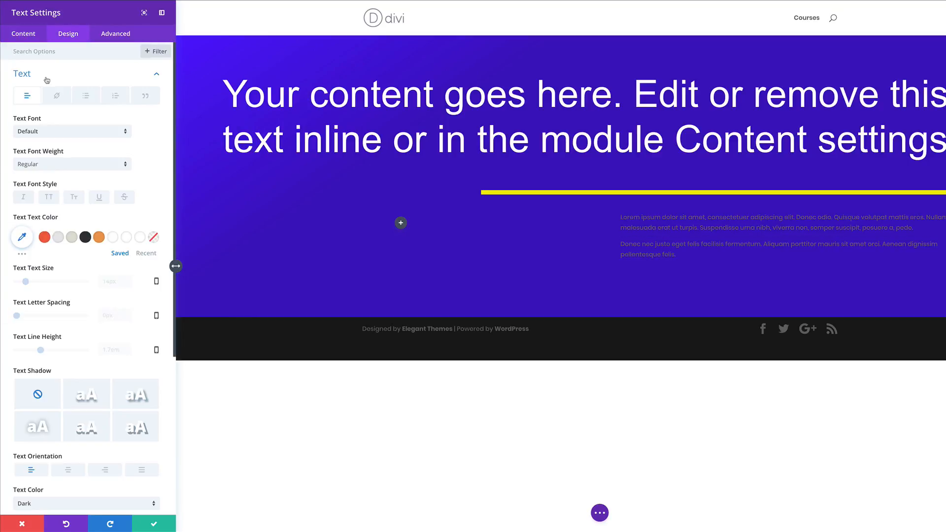
click(77, 132)
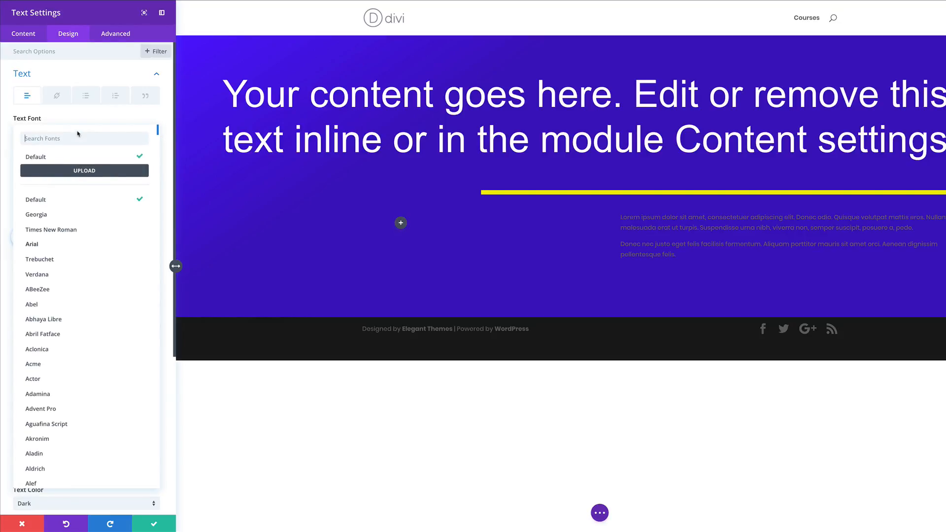
click(37, 214)
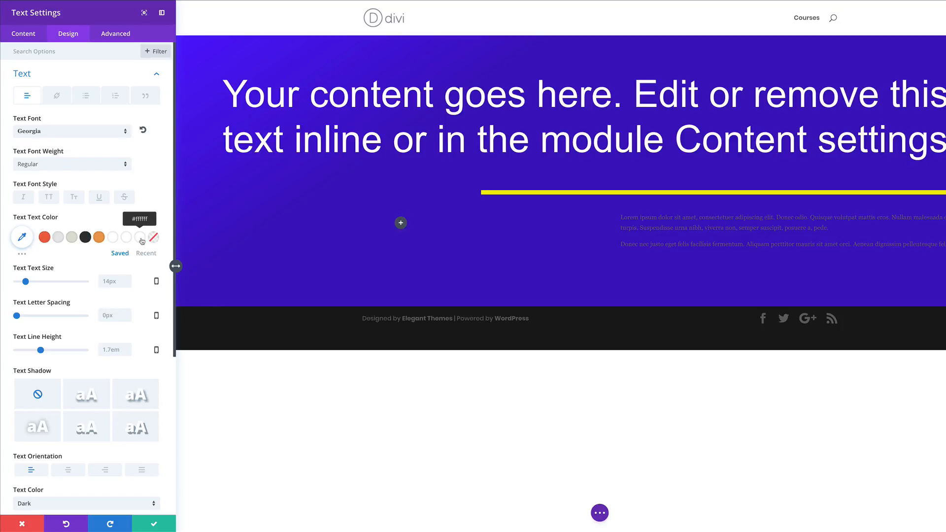
click(141, 240)
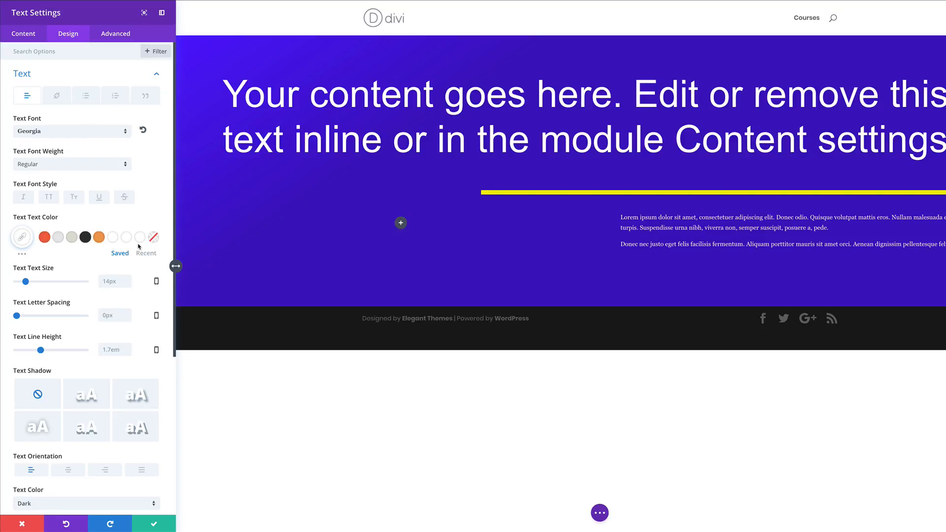
Step: Set the text size to 27px on desktop, 22px on tablet and 18px on smartphone
click(107, 281)
text(27px)
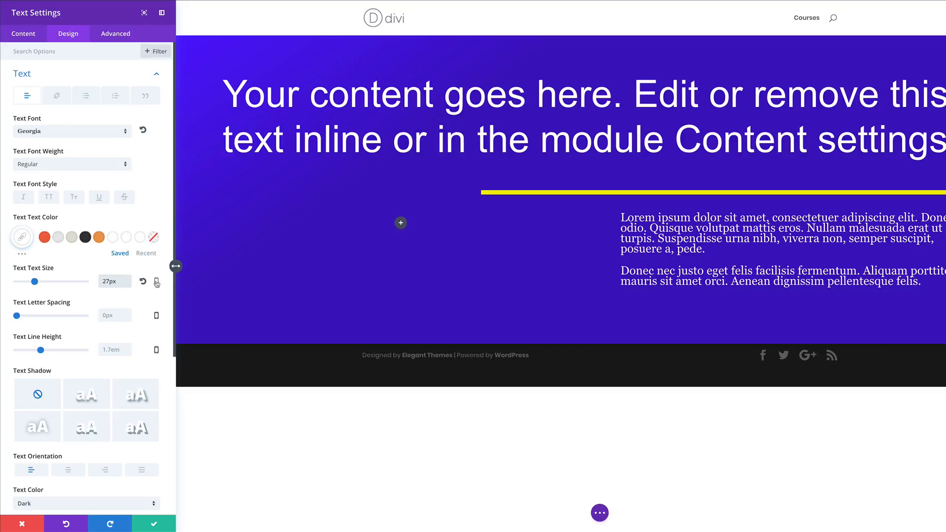
click(156, 282)
click(71, 287)
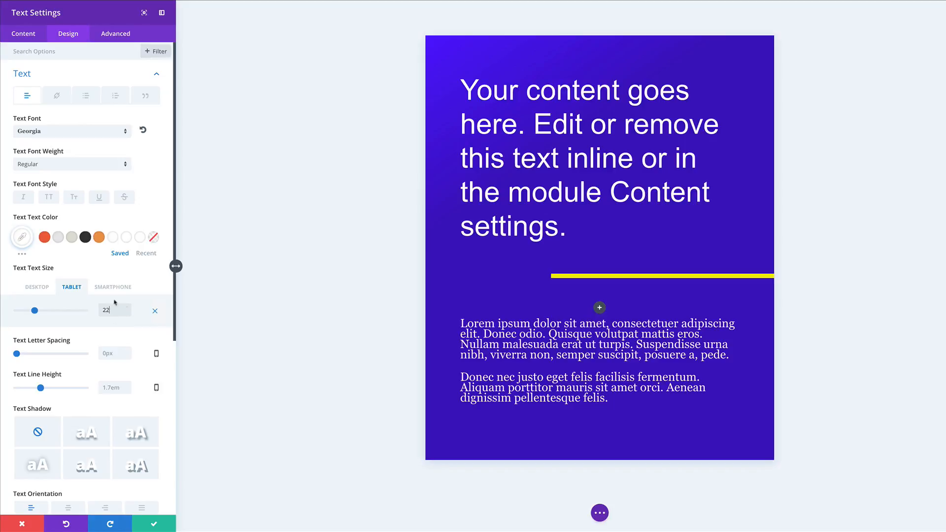
click(115, 288)
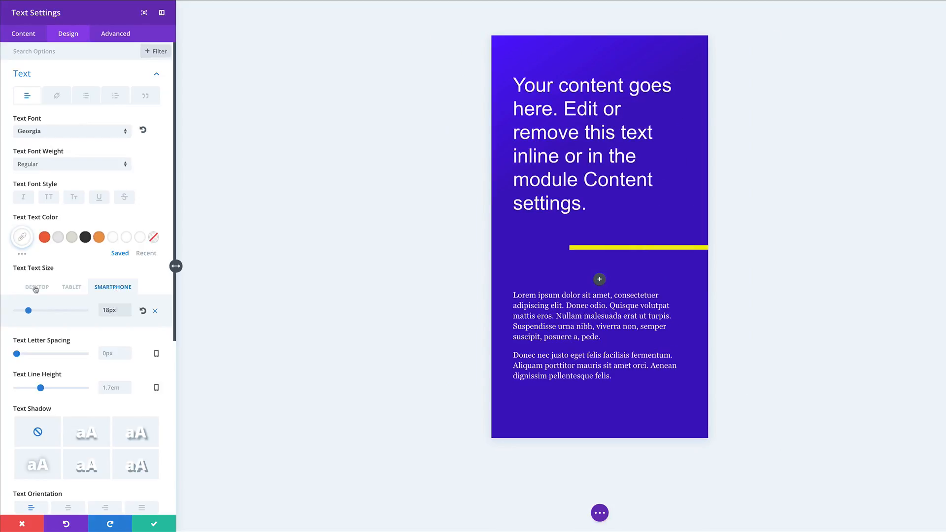
Step: Set the text line height to 1.9em, align the text right, and save the module
click(36, 287)
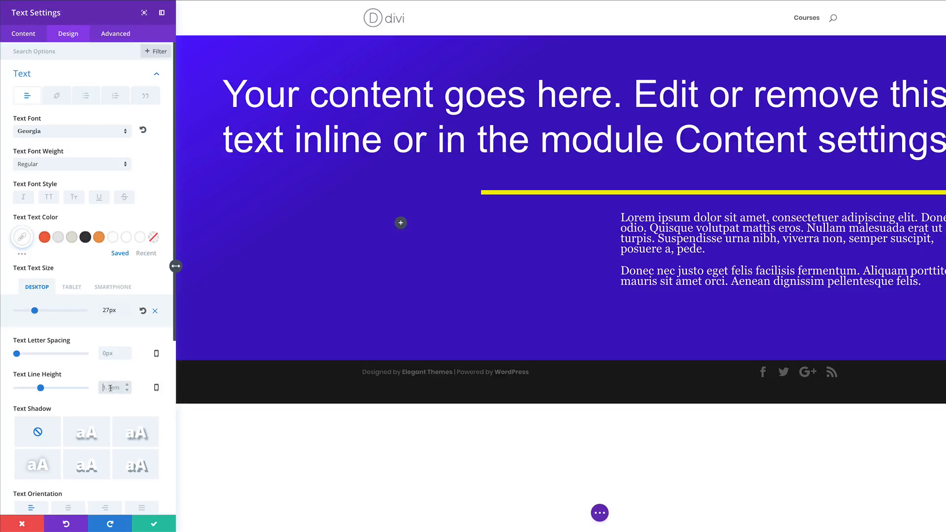
text(1.9em)
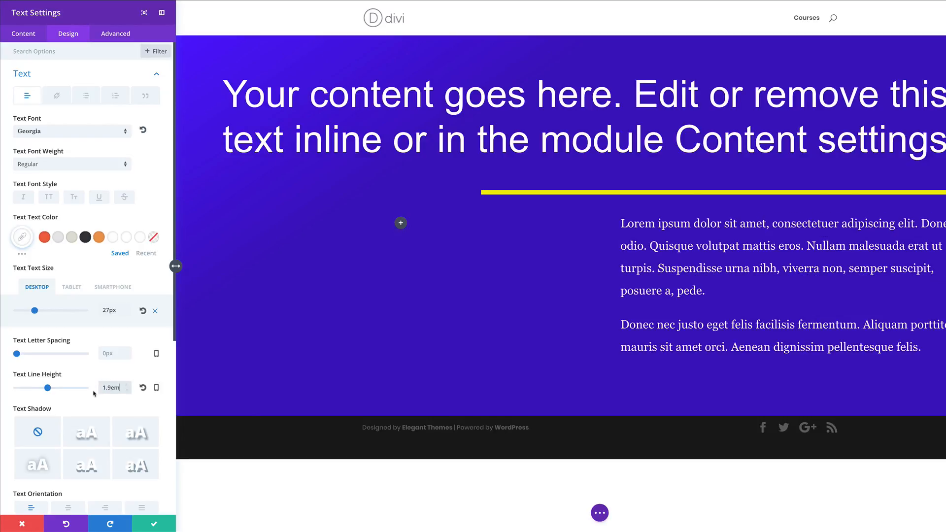
scroll(90, 403, down, 2)
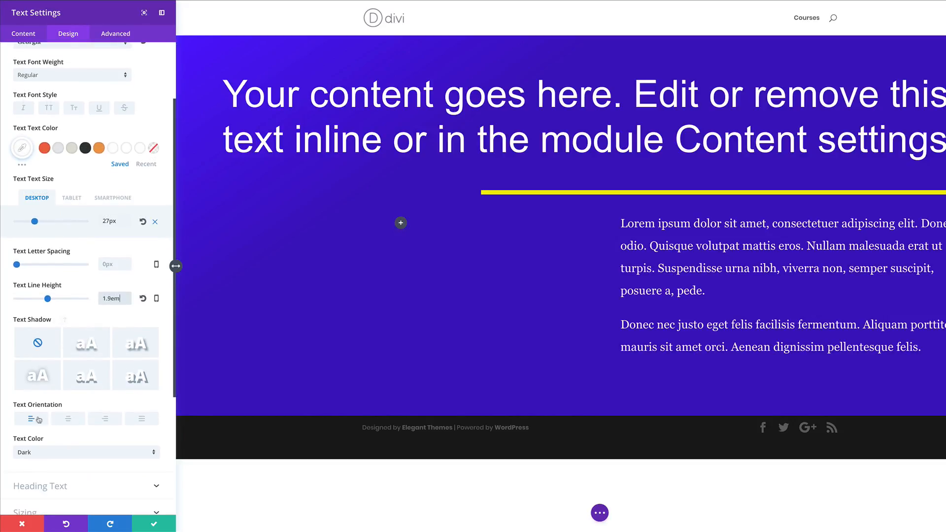
click(105, 419)
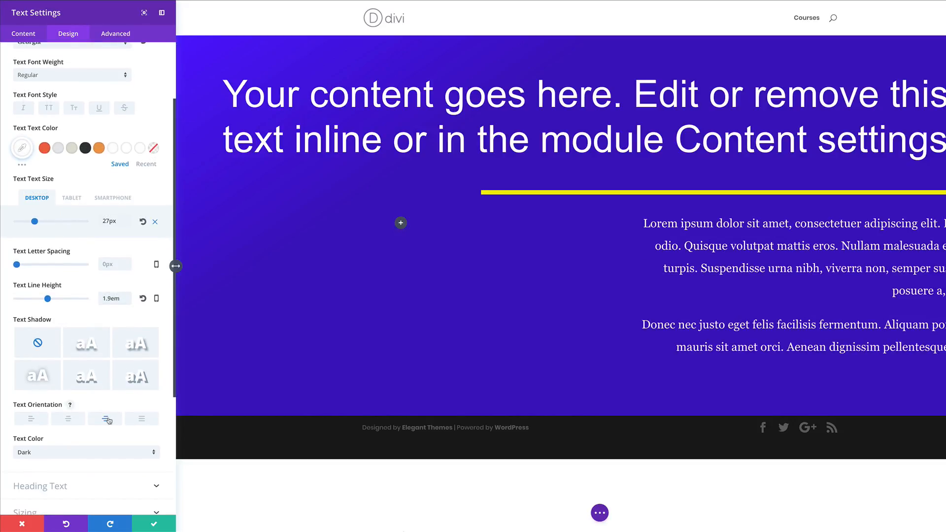
click(153, 524)
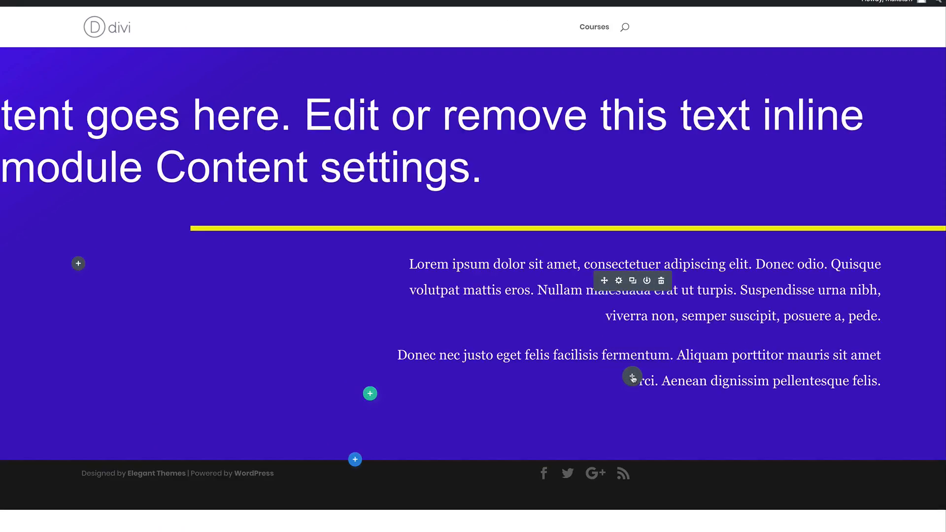
Step: Insert a Button module below the paragraphs with the text "Get in touch" and the URL "#"
click(633, 378)
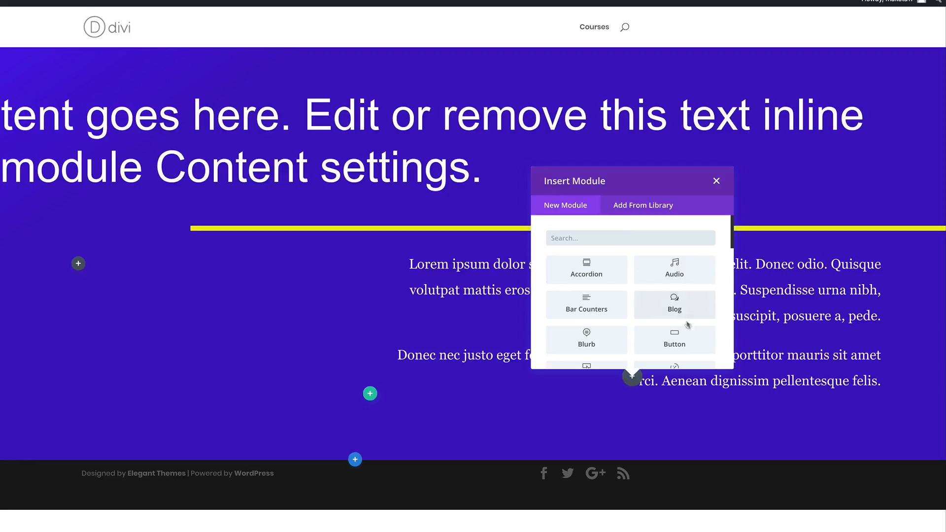
click(672, 339)
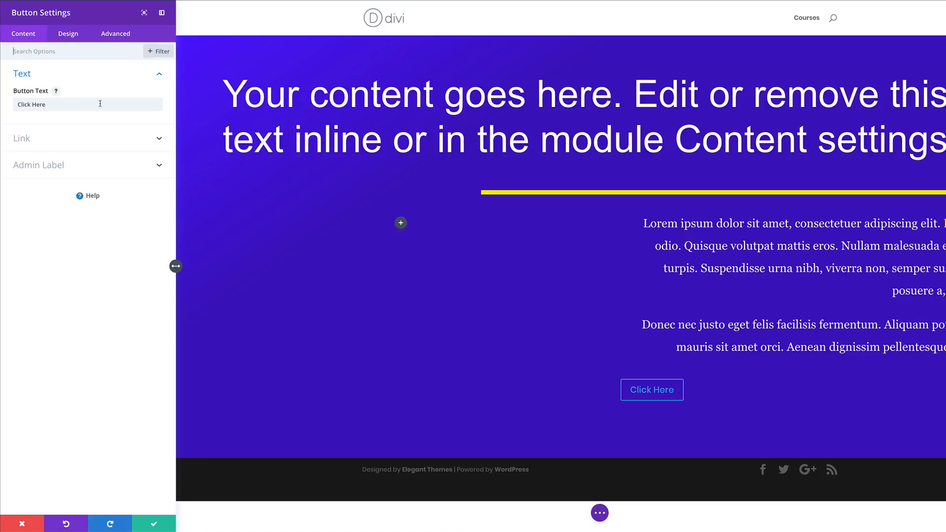
triple_click(100, 104)
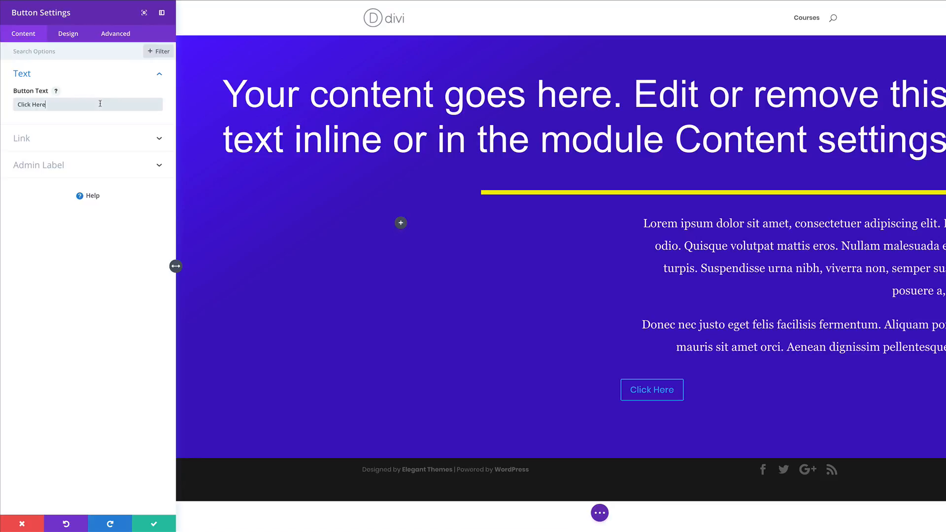
text(Get in touch)
click(35, 138)
click(35, 136)
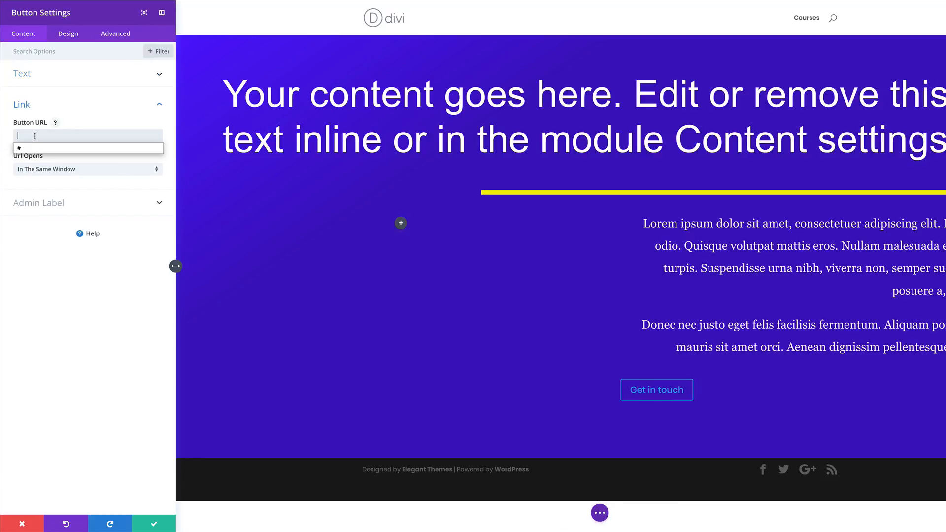
click(36, 147)
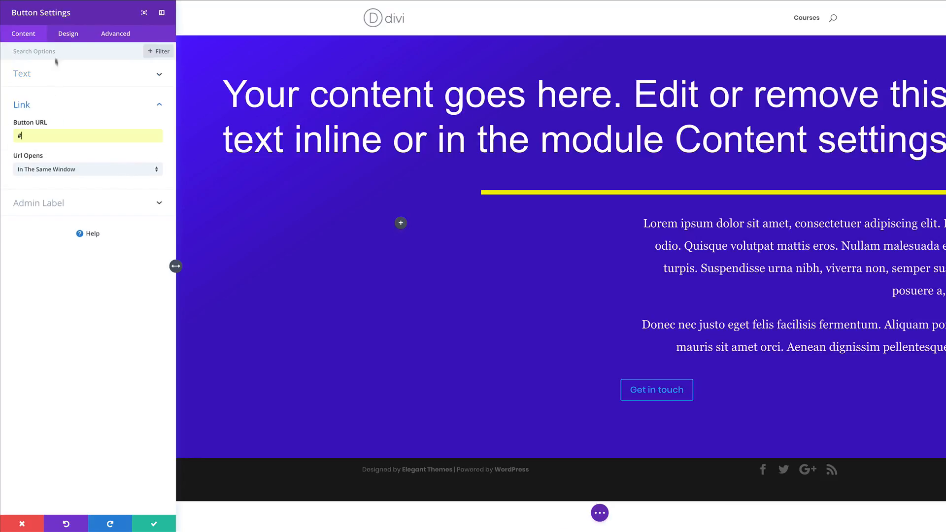
Step: Align the button right and enable custom styles for it
click(72, 37)
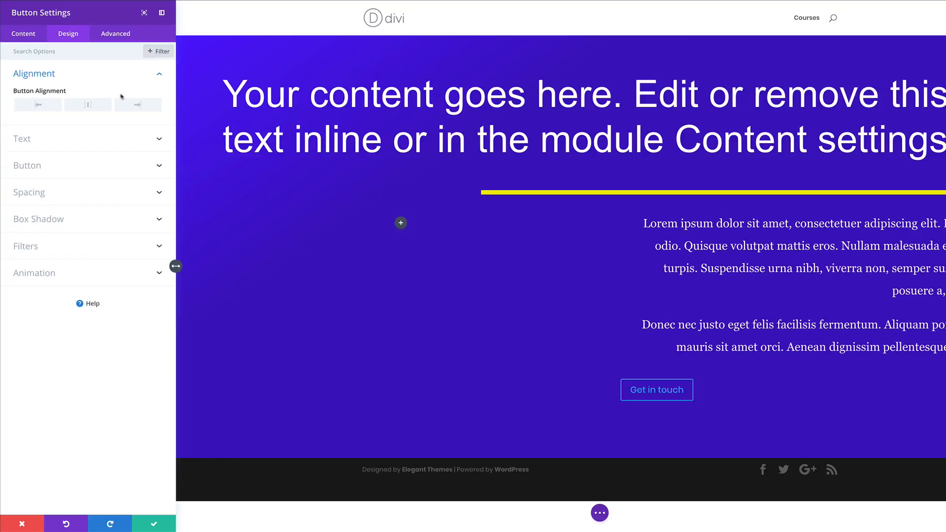
click(139, 106)
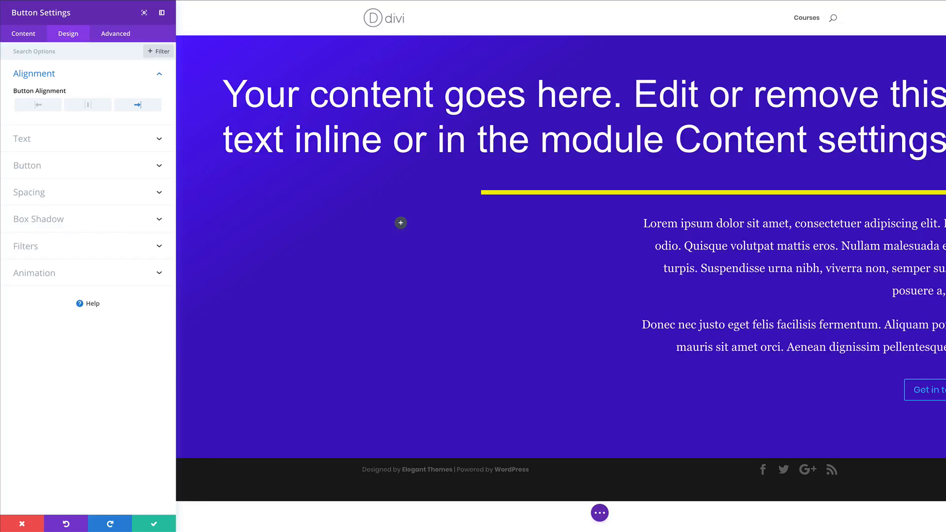
click(50, 168)
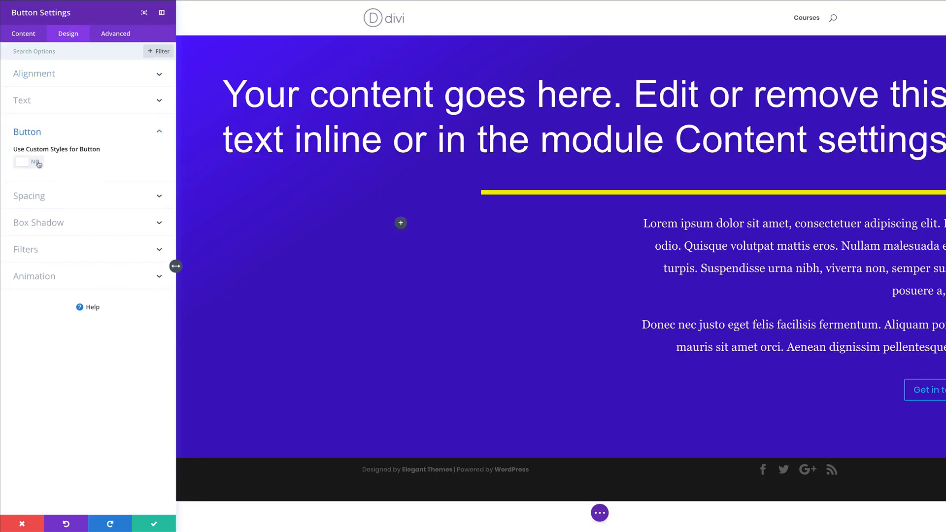
click(38, 164)
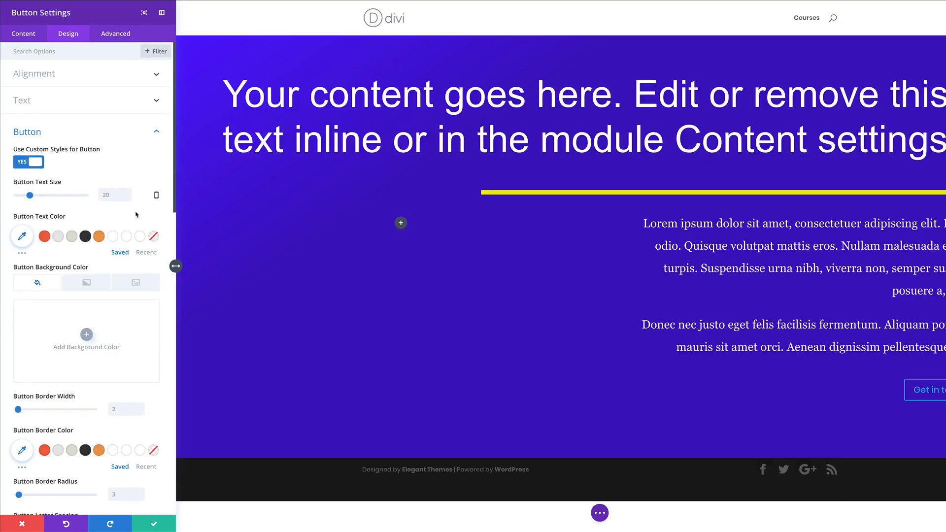
Step: Set the button's text size to 27px and its text color to #303030
click(114, 196)
key(BackSpace)
key(BackSpace)
text(27)
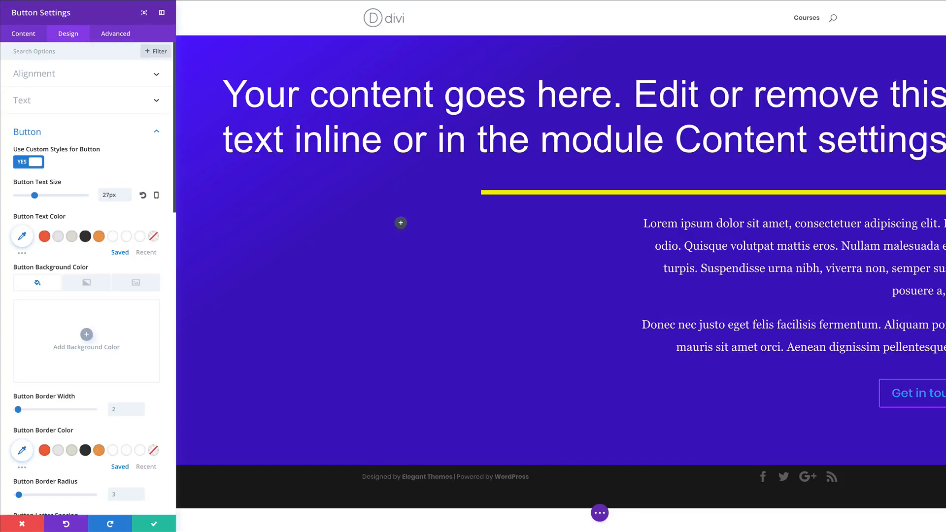
click(22, 236)
text(#303030)
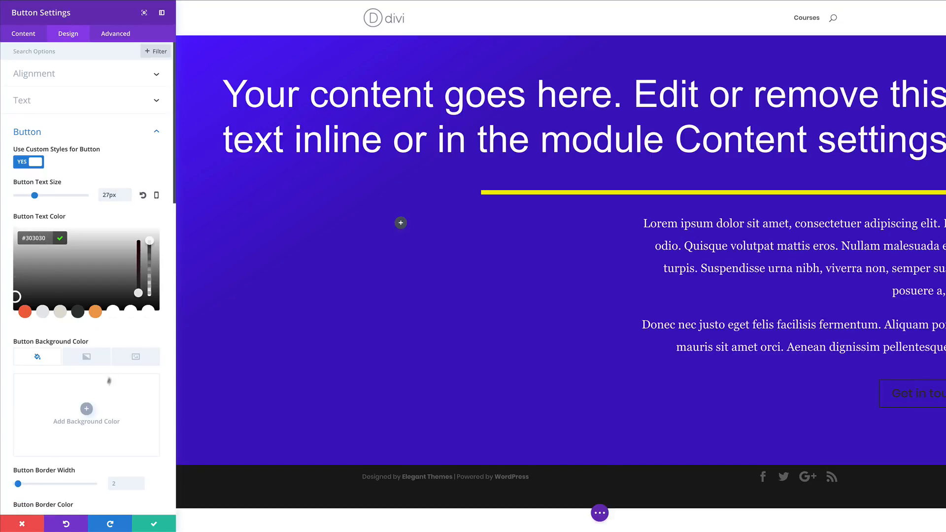
Step: Set the button's background color to #edf000 and its border width and border radius to 0px
click(86, 409)
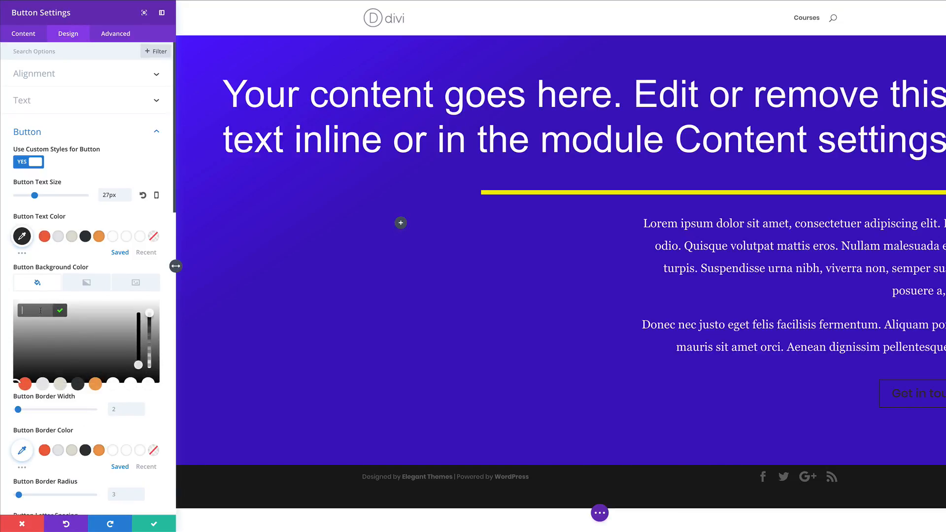
text(#edf000)
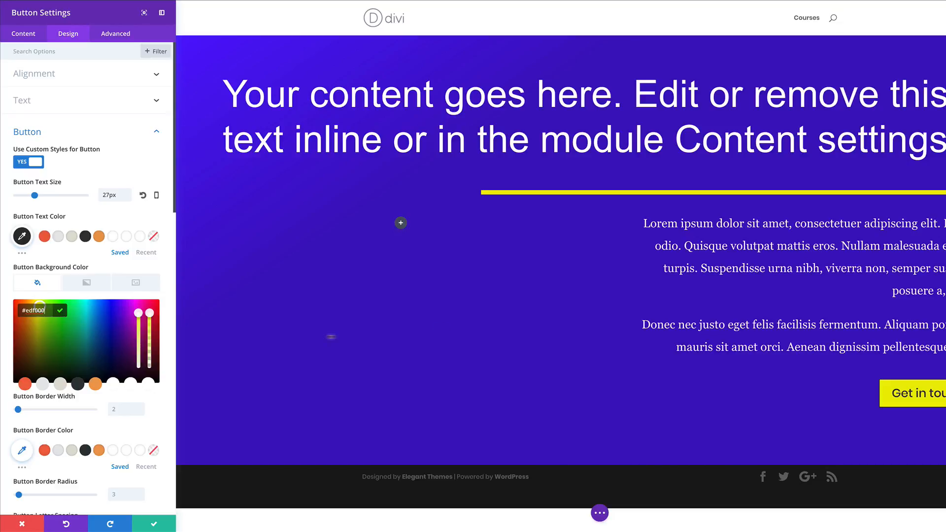
scroll(130, 358, down, 2)
scroll(130, 358, down, 3)
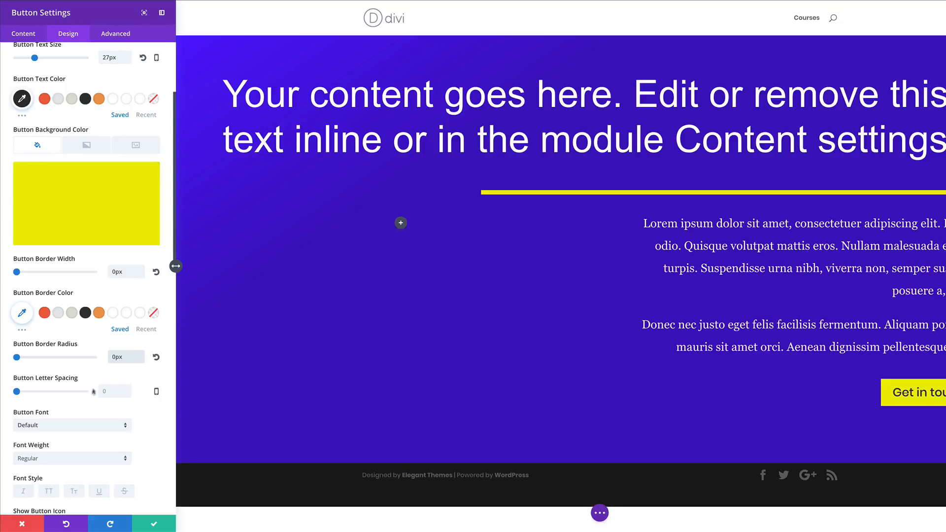
Step: Set the button font to Georgia and save the button module
scroll(77, 402, down, 1)
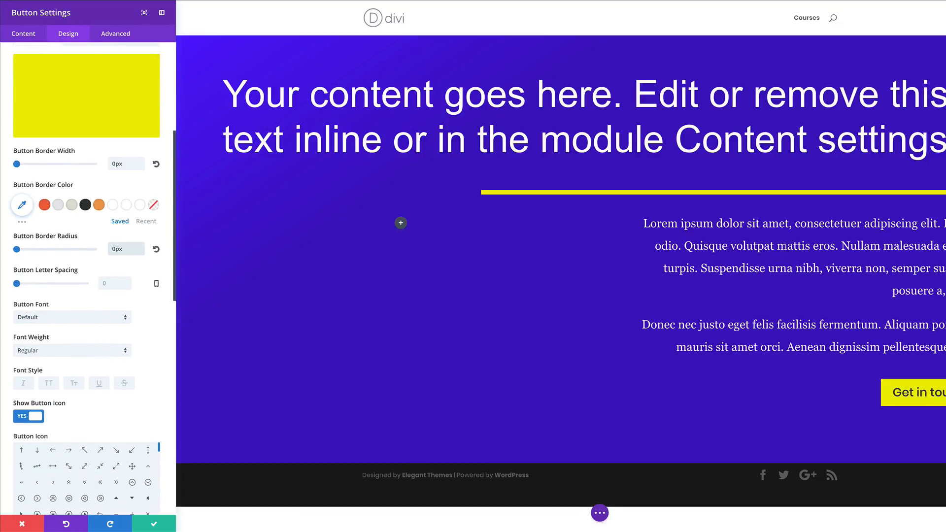
click(61, 320)
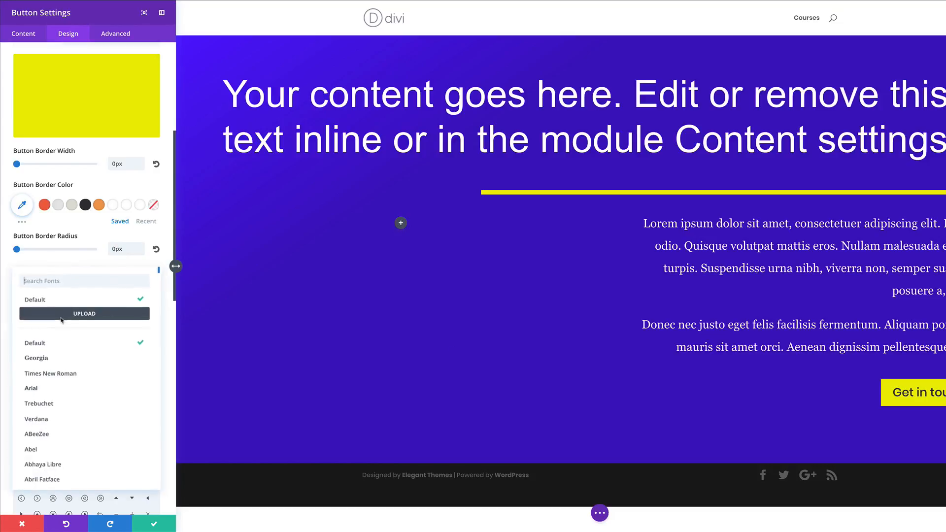
click(52, 359)
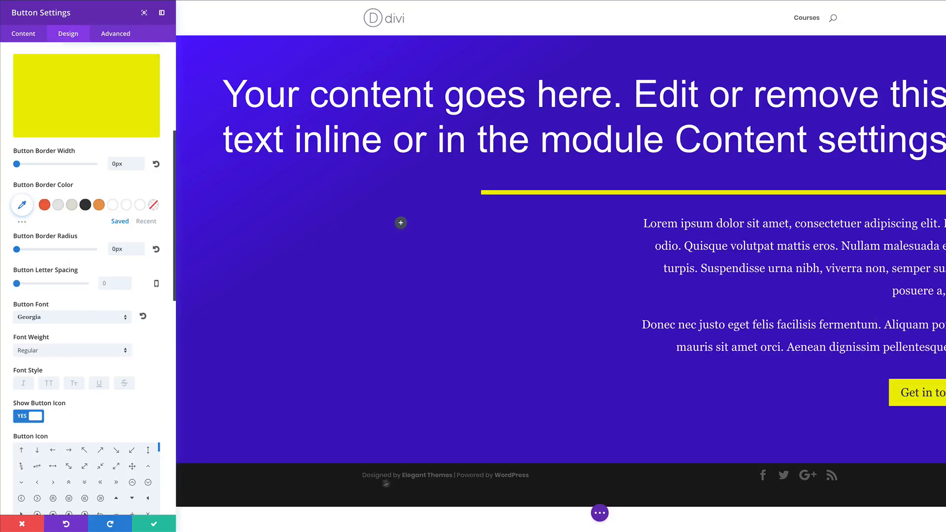
click(154, 526)
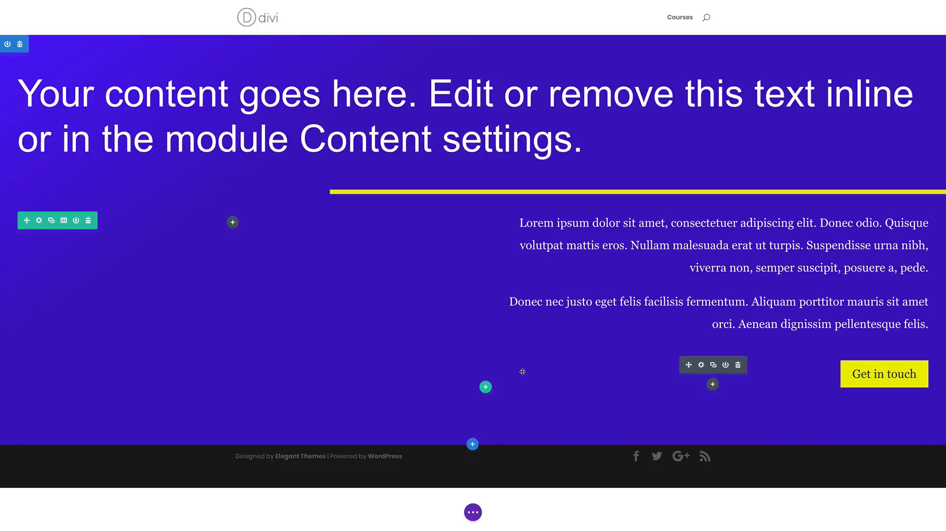
Step: Add a regular section below the gradient section, leaving it without a row
click(472, 443)
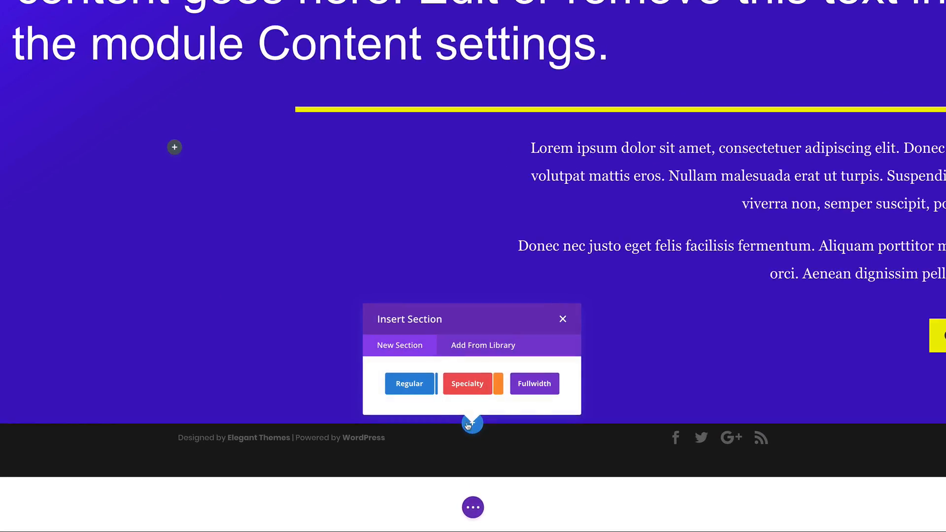
click(401, 384)
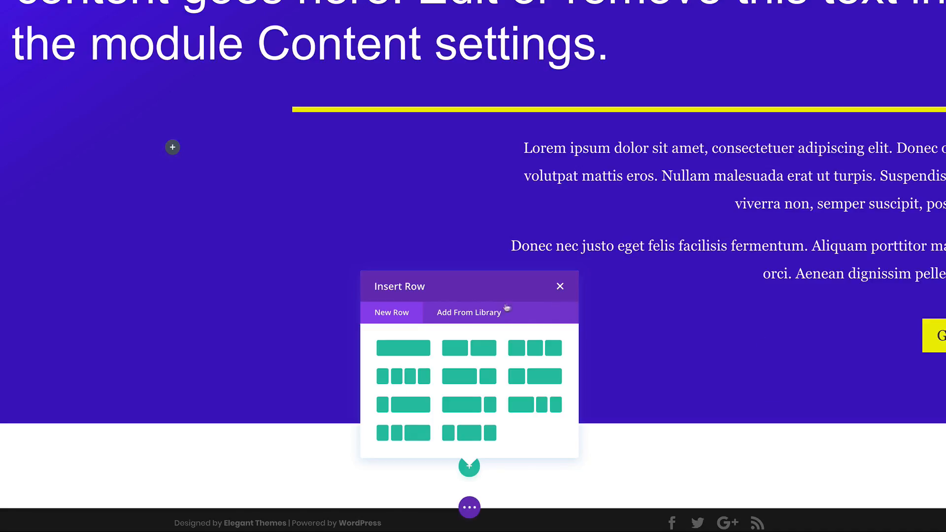
click(560, 286)
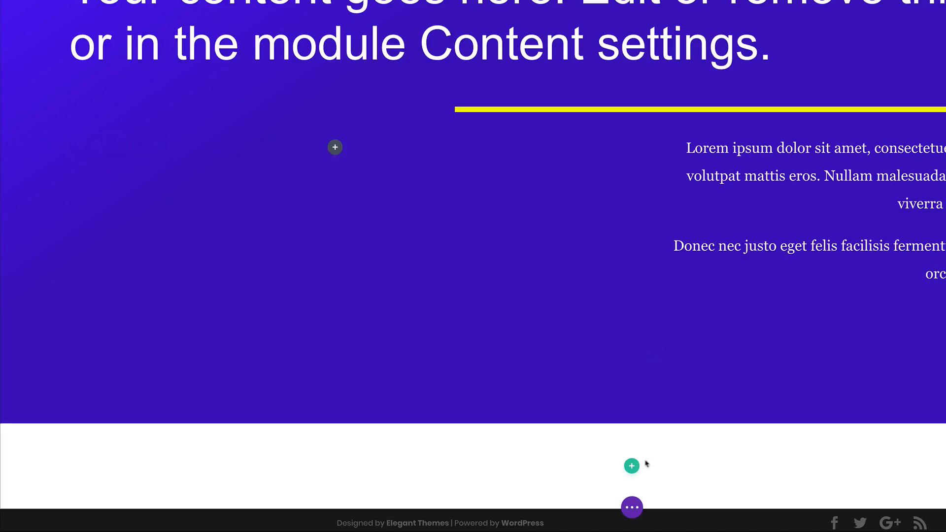
Step: Give the new section a custom top padding of 155px and a custom bottom padding, and save the section
mouse_move(26, 446)
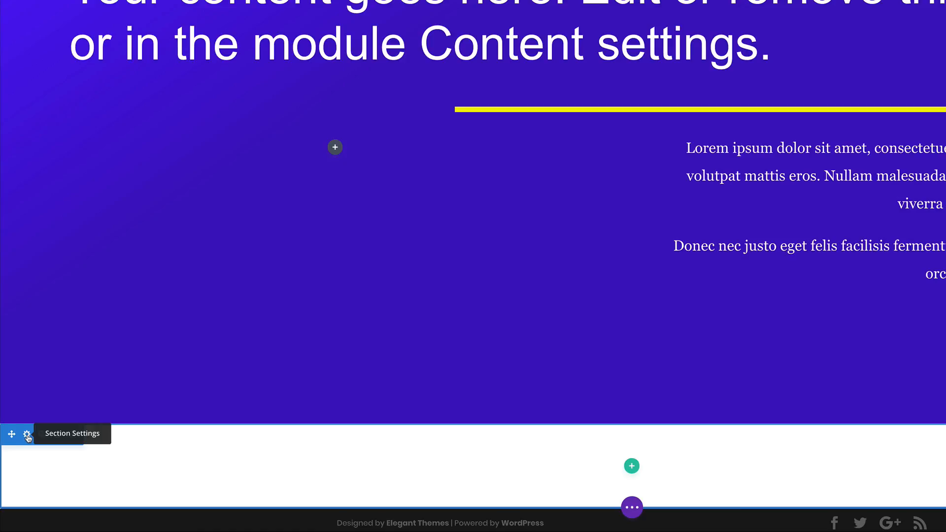
click(27, 435)
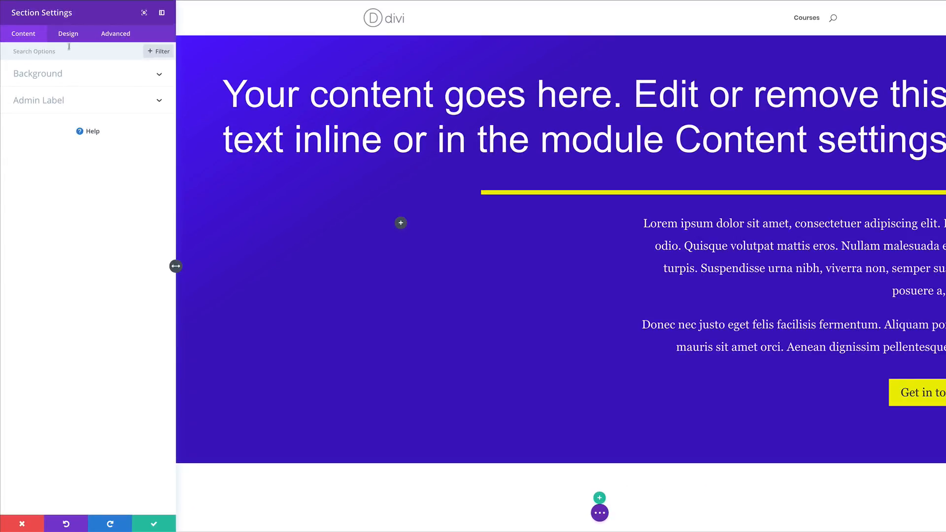
click(68, 34)
click(41, 157)
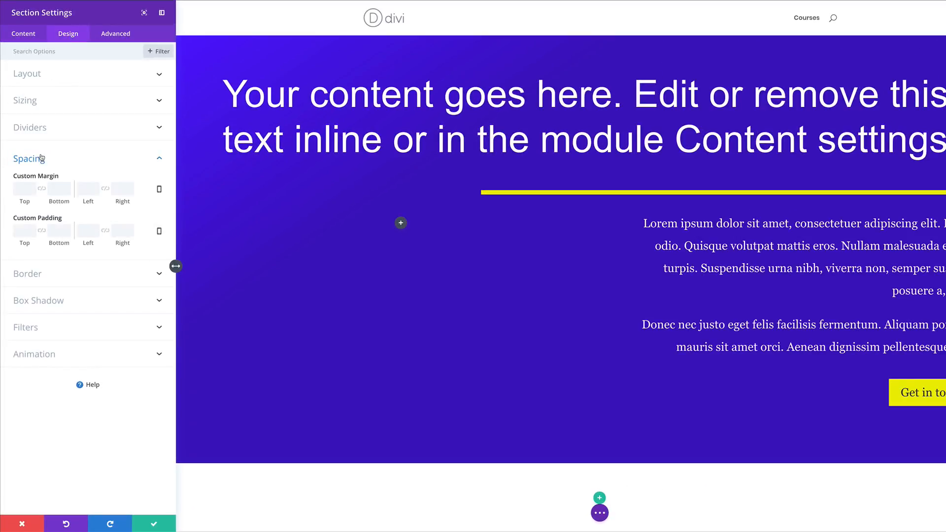
click(23, 230)
text(55px)
click(57, 228)
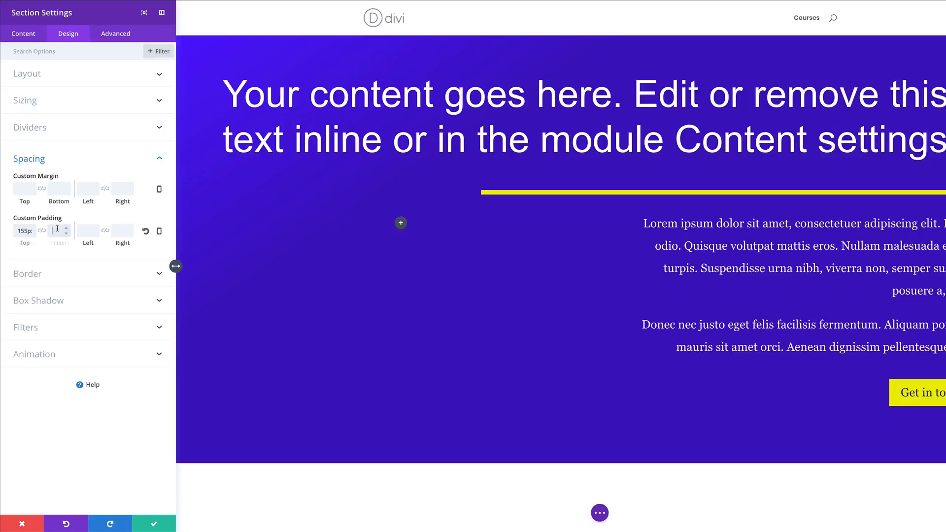
text(2)
click(154, 524)
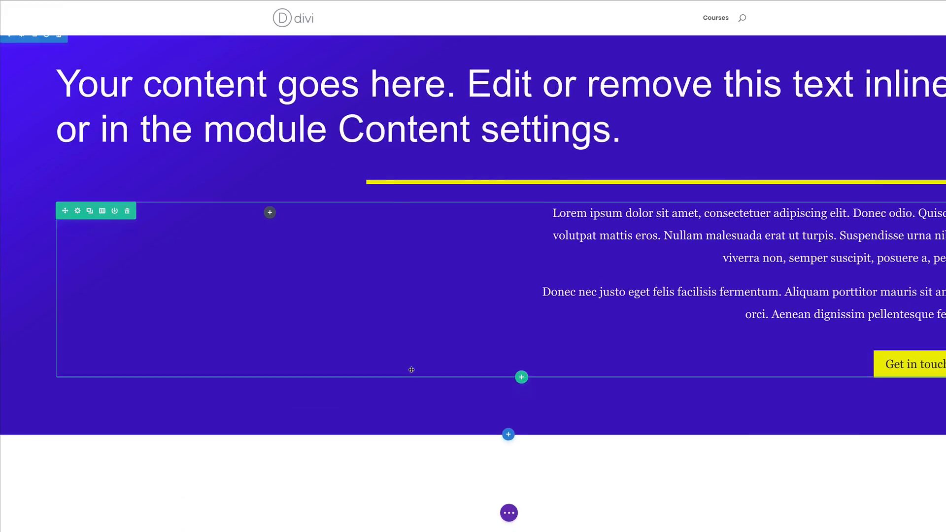
Step: Insert a row with three equal columns in the new section, without adding a module
scroll(411, 370, down, 3)
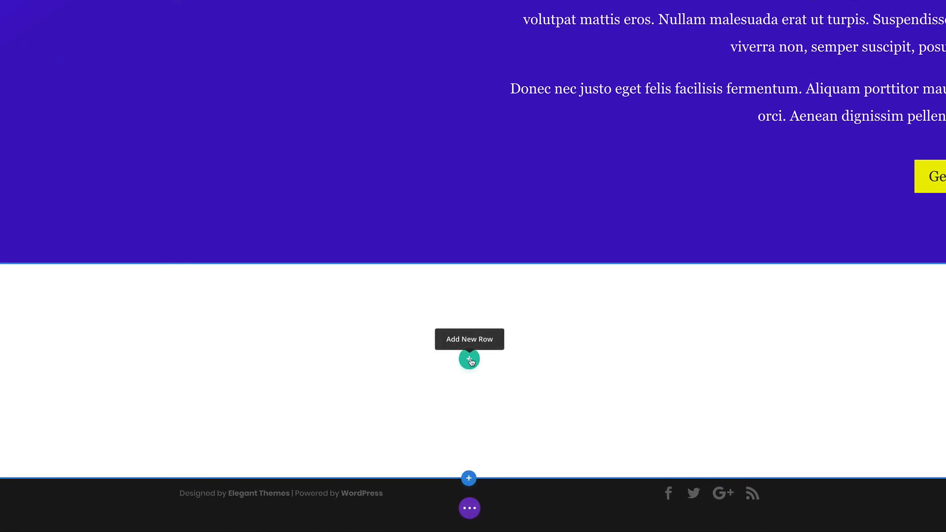
click(470, 360)
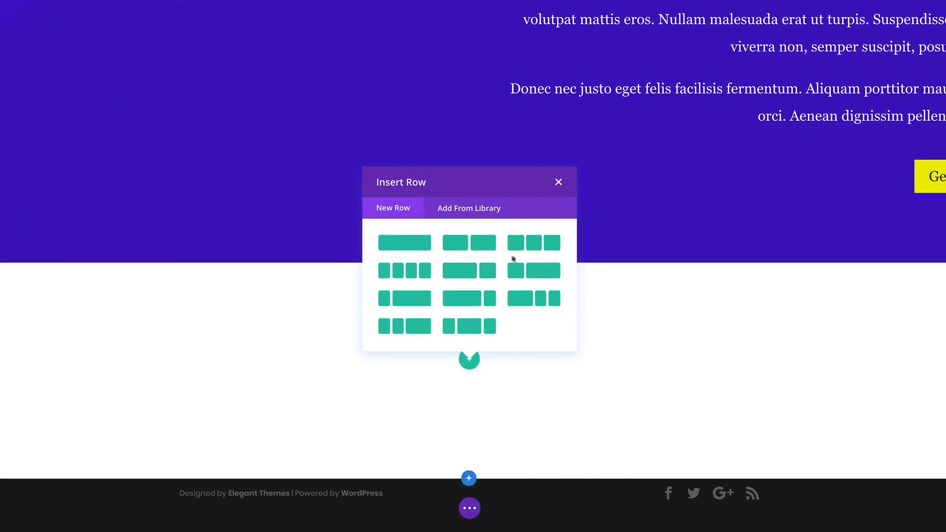
click(536, 248)
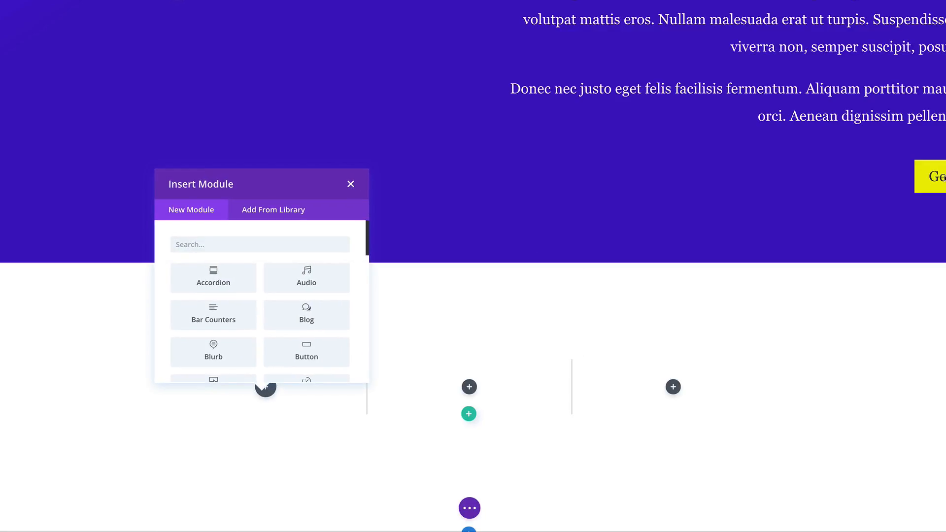
click(350, 185)
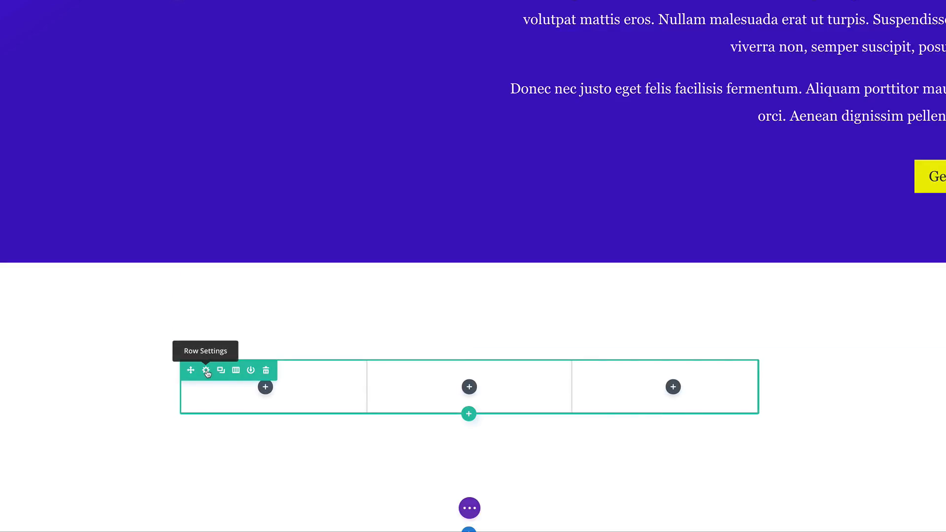
Step: Give column 1 of the three-column row a gradient background with #ff3233 as its first color
click(207, 370)
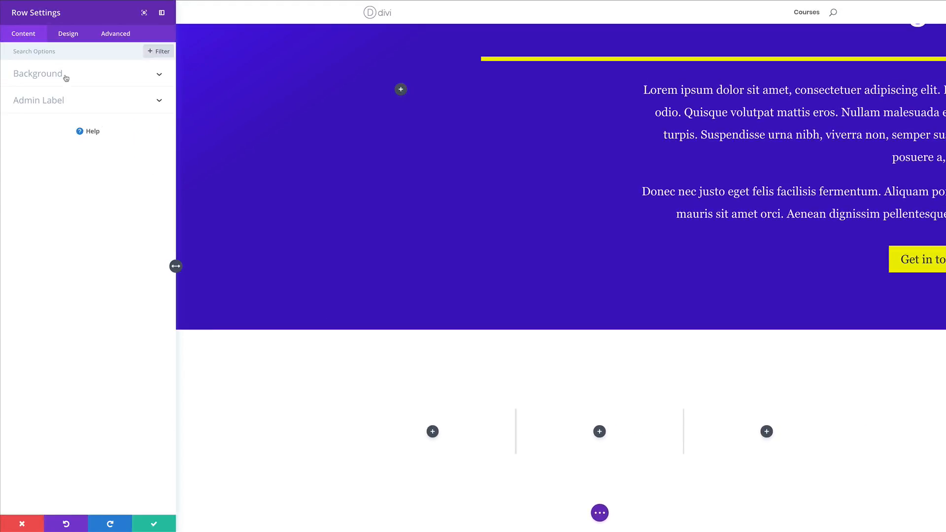
click(66, 75)
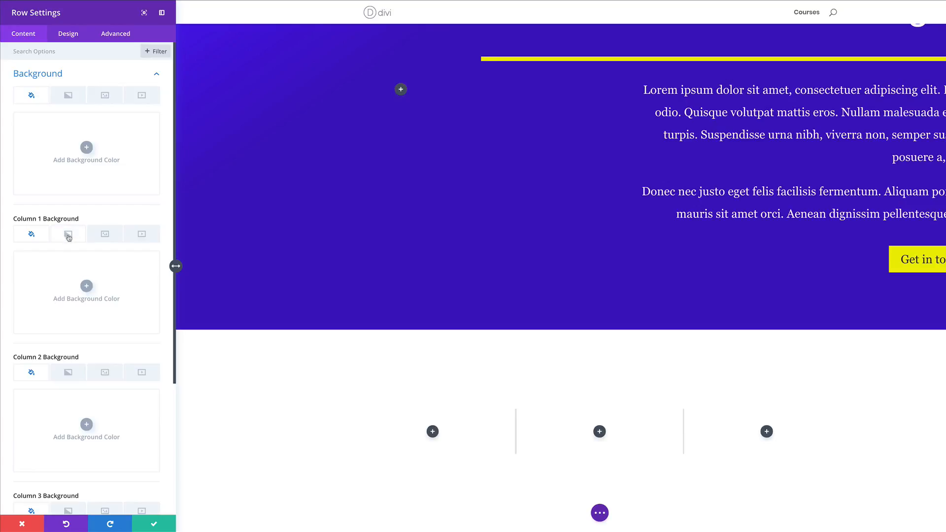
click(69, 235)
click(87, 286)
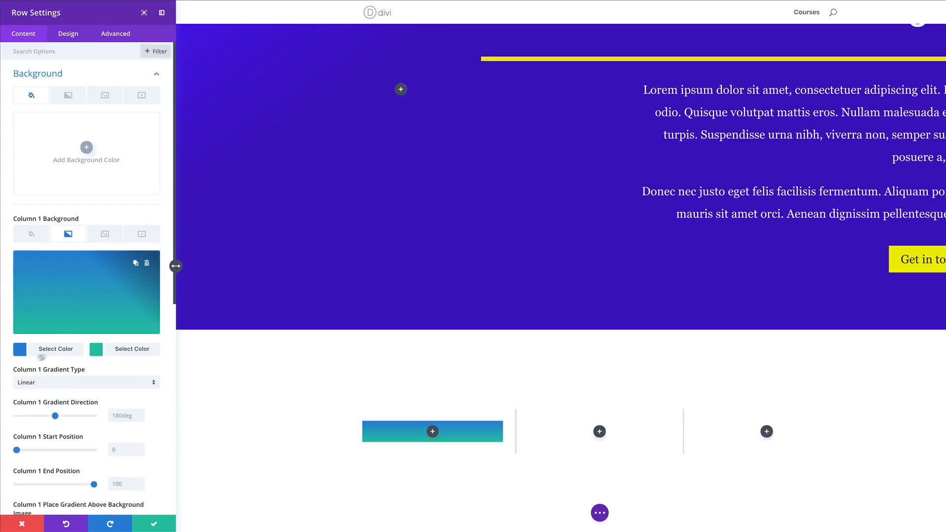
click(21, 352)
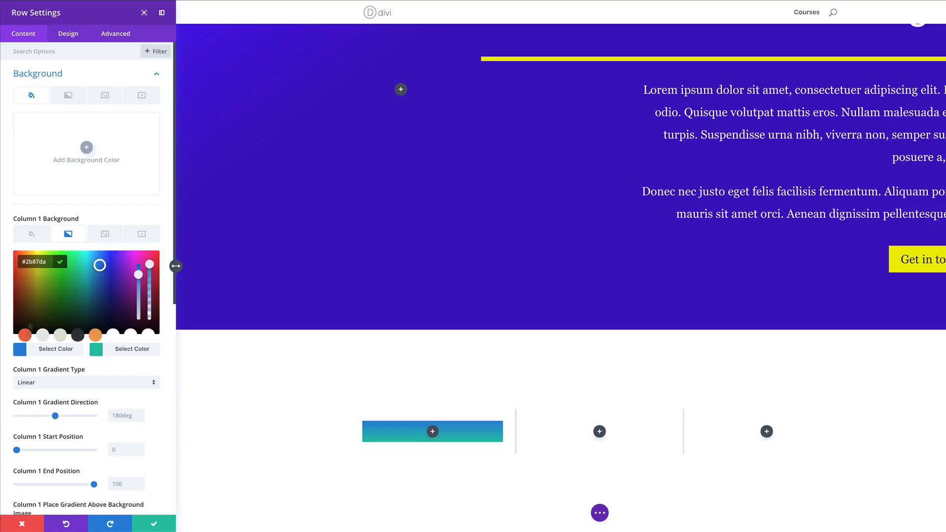
double_click(26, 261)
text(ff3233)
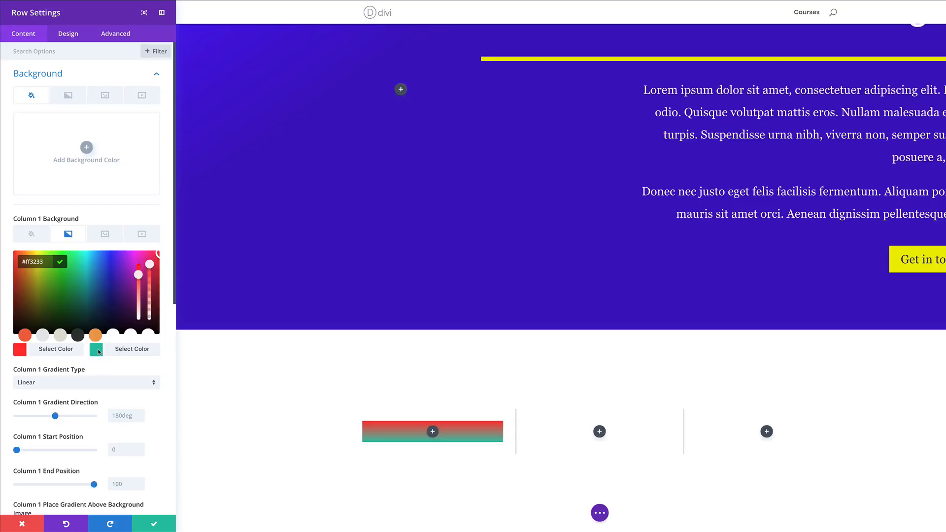
Step: Set the second color of the column 1 gradient to the fully transparent white rgba(255,255,255,0)
click(97, 350)
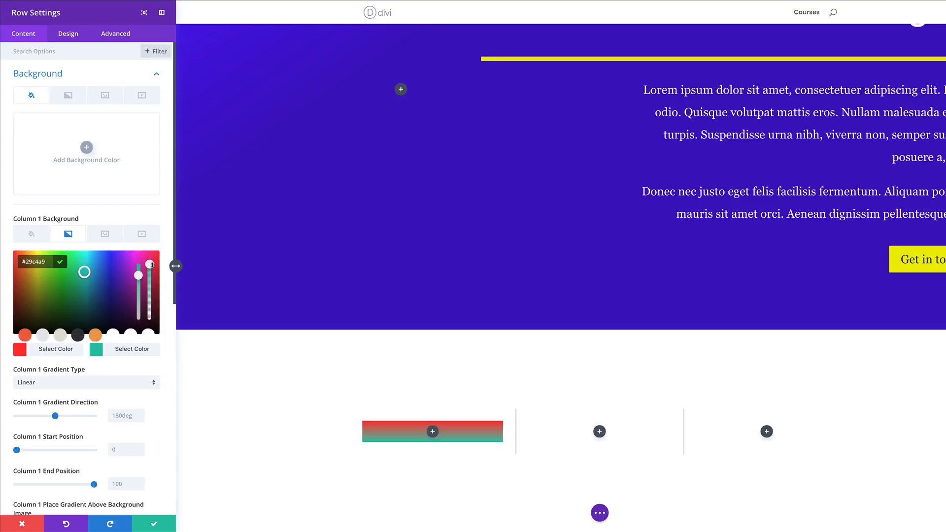
drag(150, 264, 150, 287)
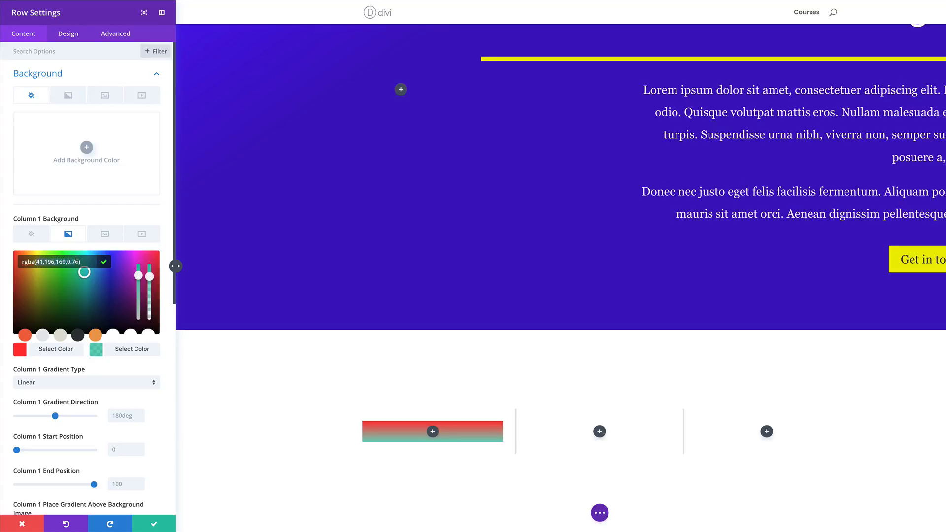
key(BackSpace)
key(BackSpace)
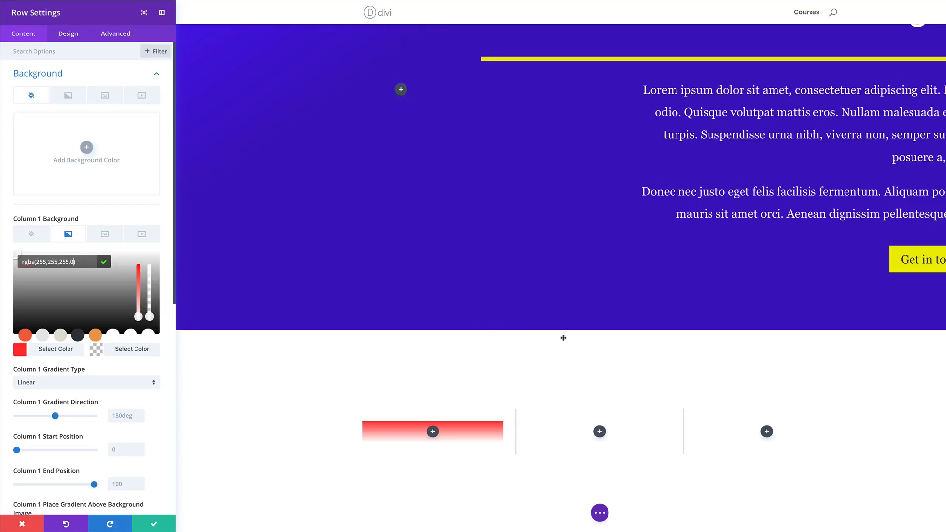
Step: Make the column 1 gradient radial with start and end positions of 45%, and save the row
click(83, 384)
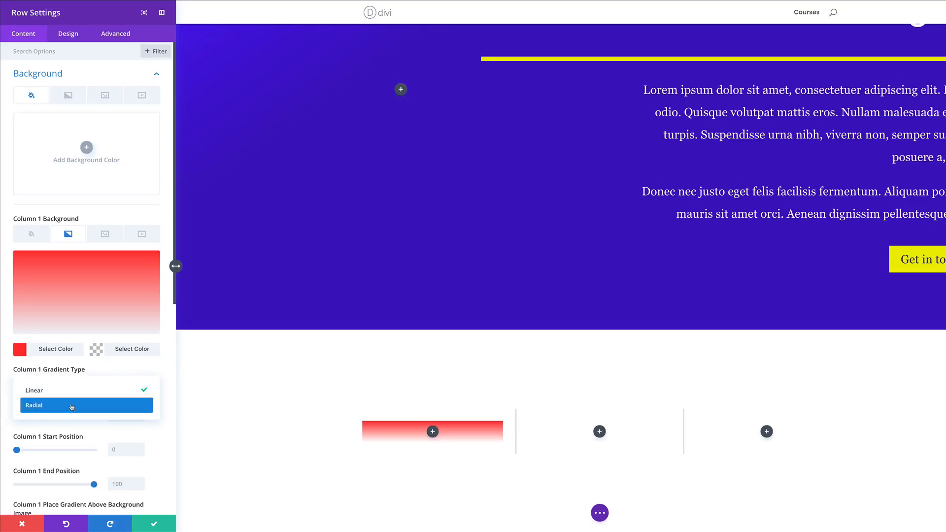
click(72, 404)
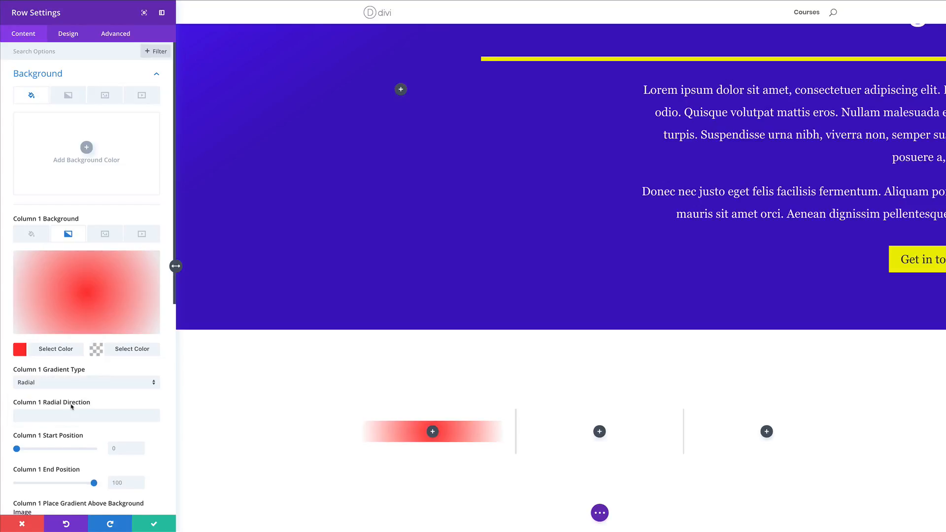
scroll(98, 454, down, 2)
click(122, 395)
text(45)
click(113, 429)
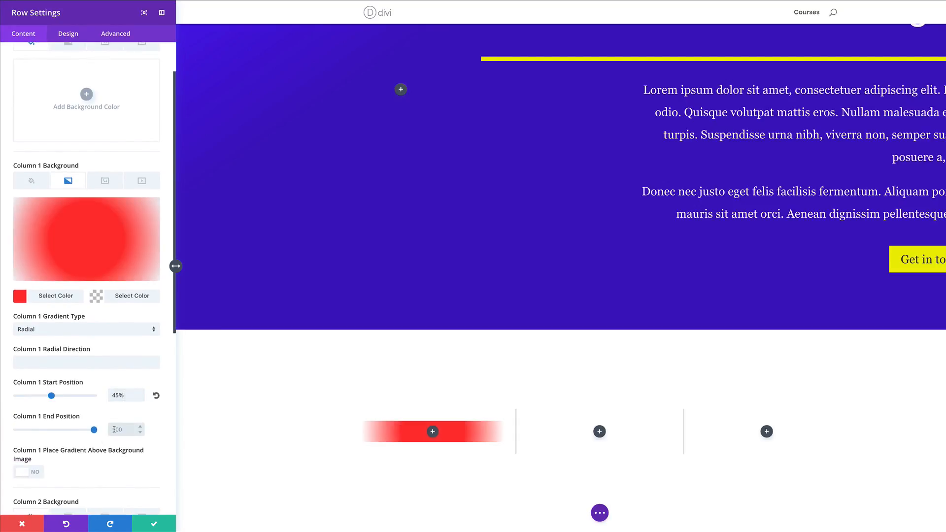
text(45)
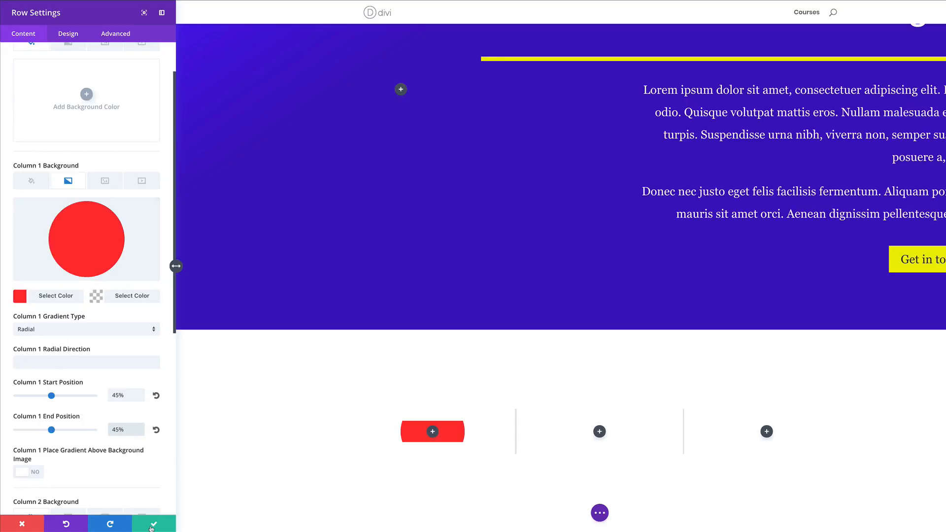
click(153, 524)
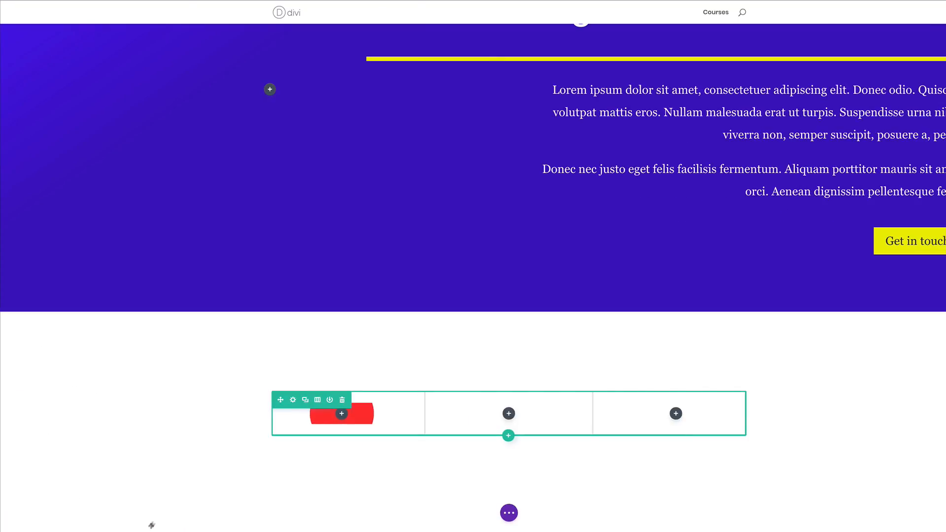
Step: Make the three-column row fullwidth with a custom gutter width of 1, and save the row settings
click(294, 399)
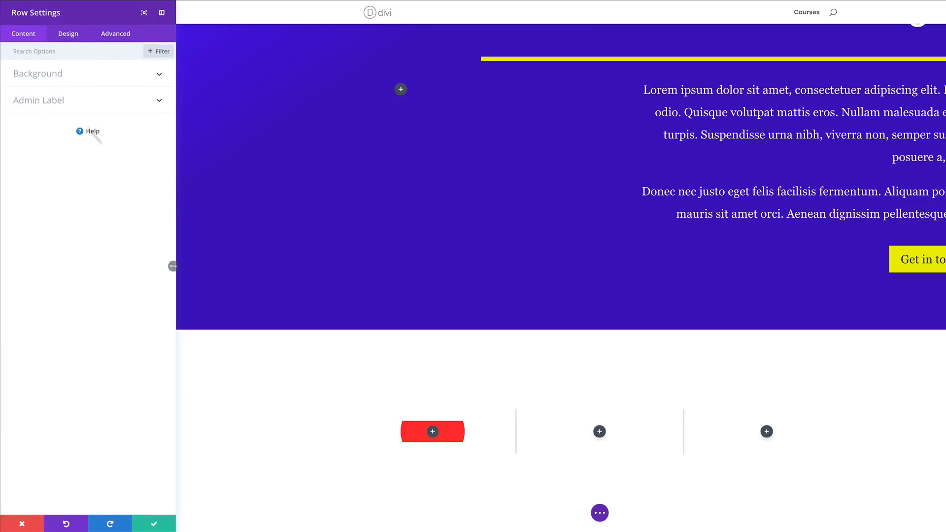
click(80, 34)
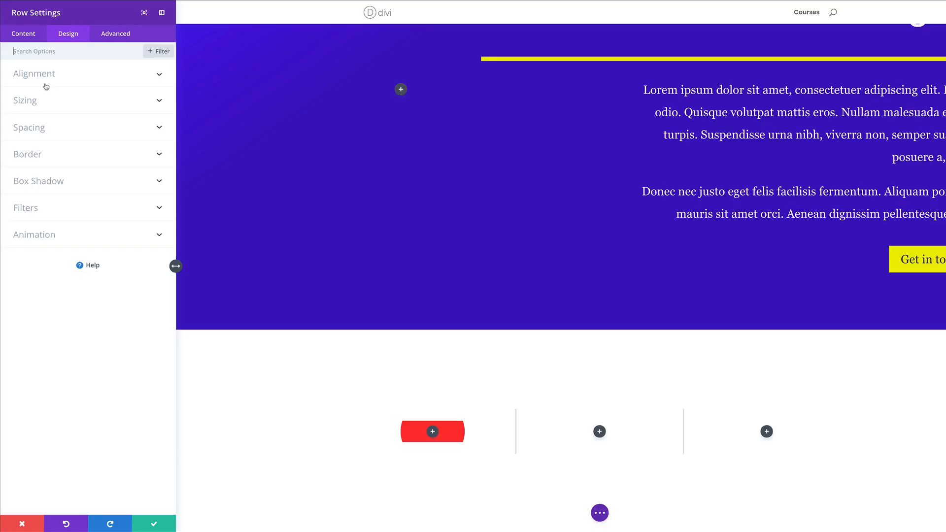
click(34, 101)
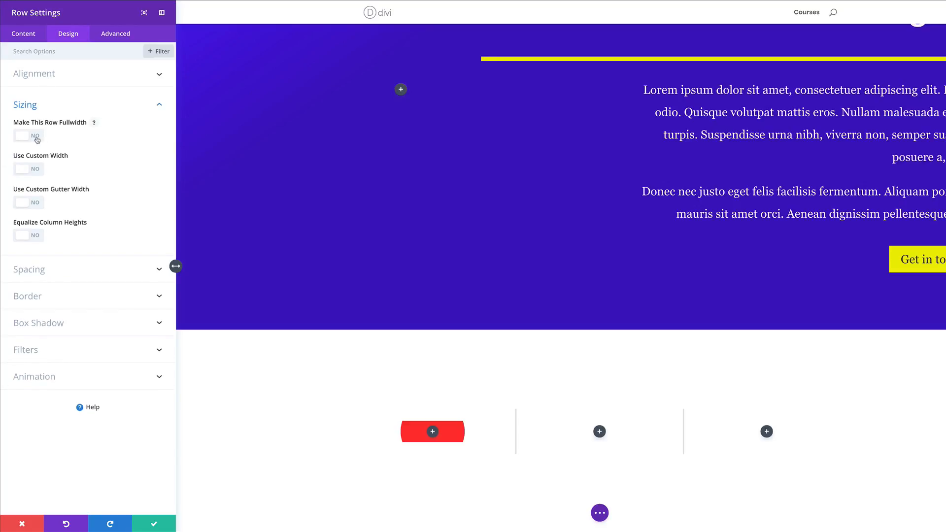
click(38, 140)
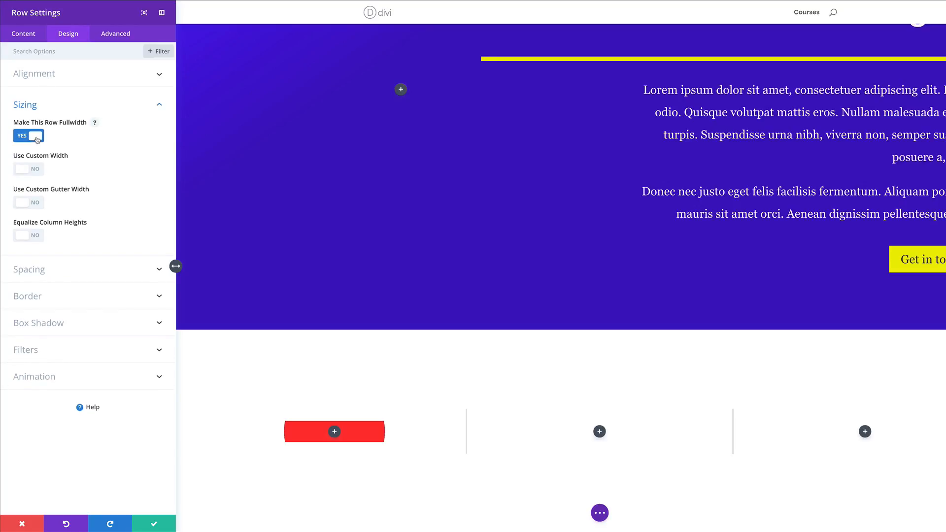
click(38, 203)
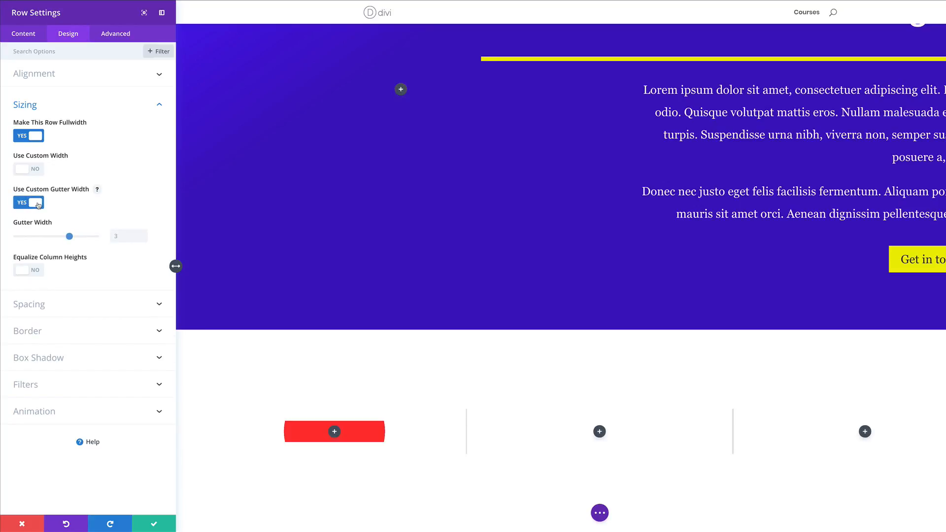
click(126, 238)
text(1)
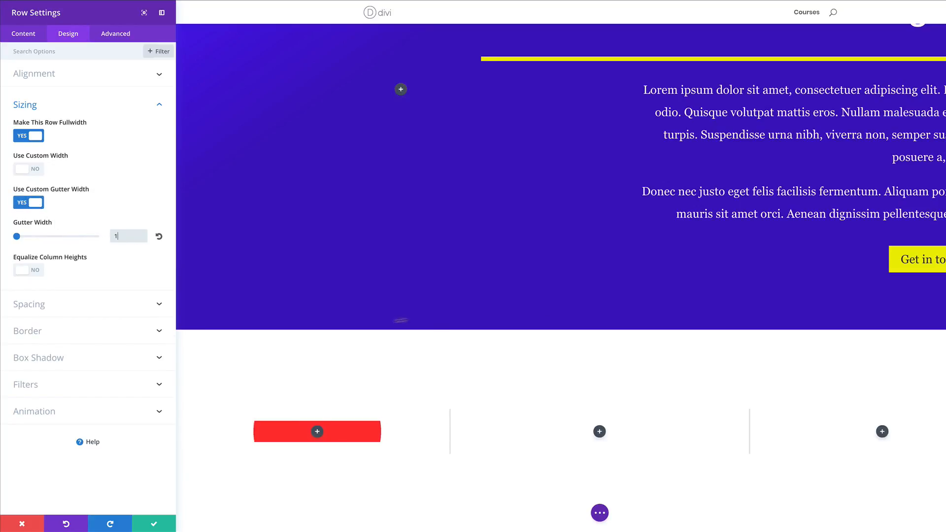
click(154, 524)
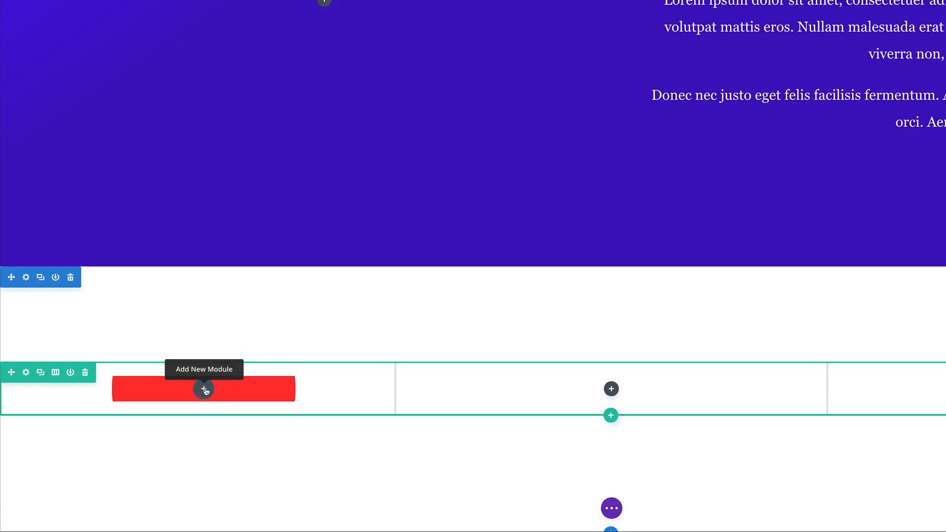
Step: Add a Divider module to column 1 of the three-column row and turn off its visible divider line
click(204, 390)
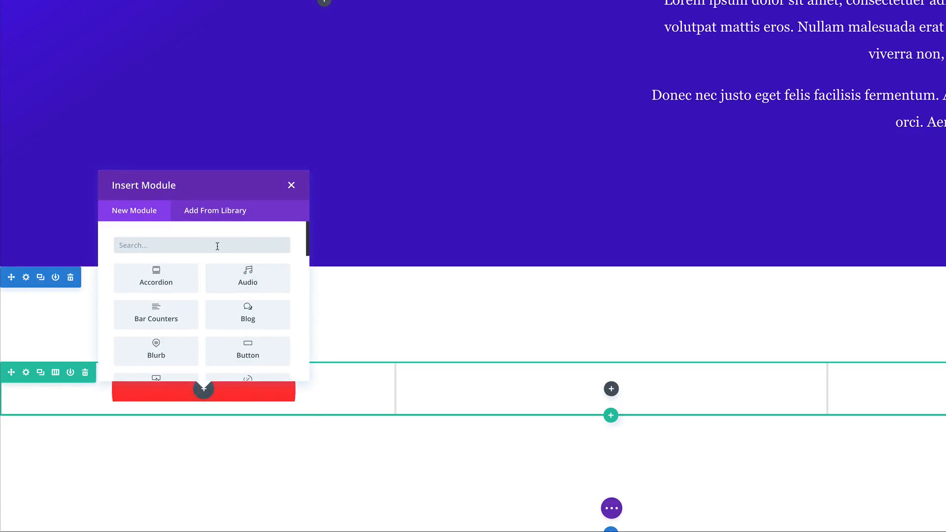
text(div)
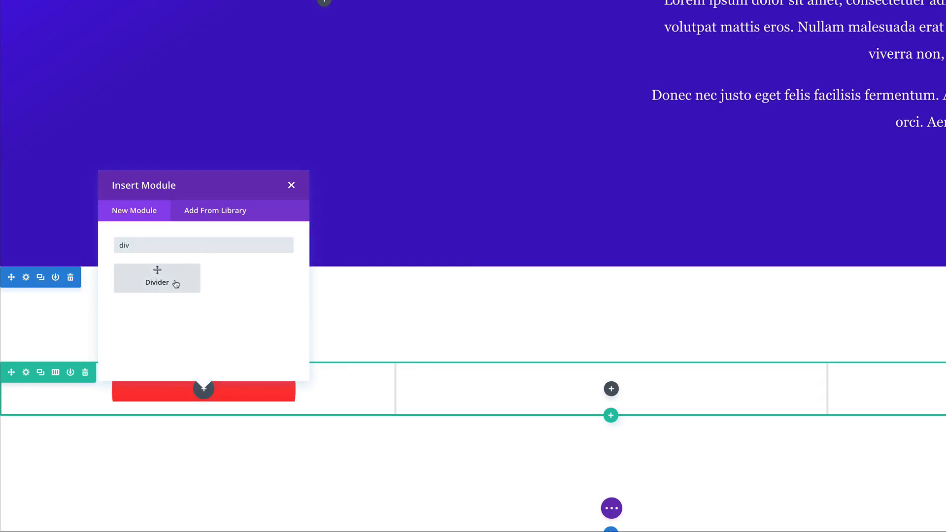
click(158, 279)
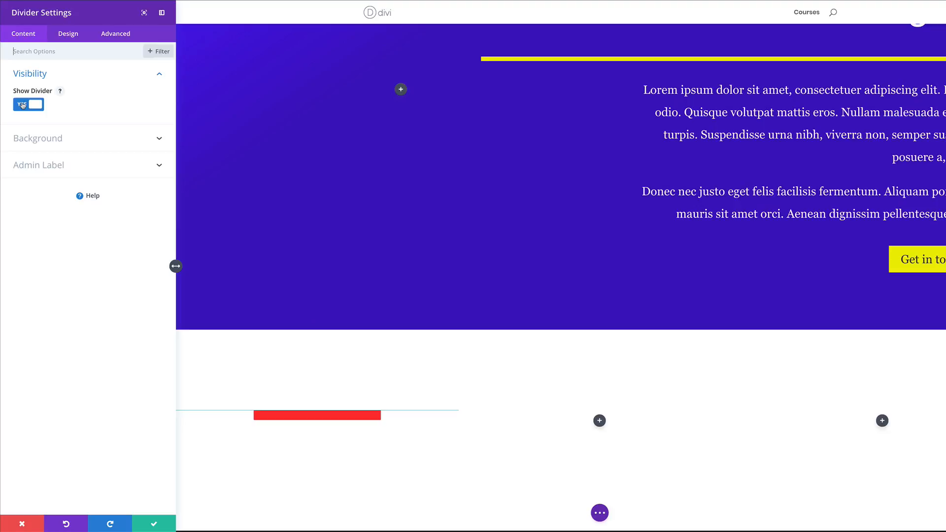
click(23, 105)
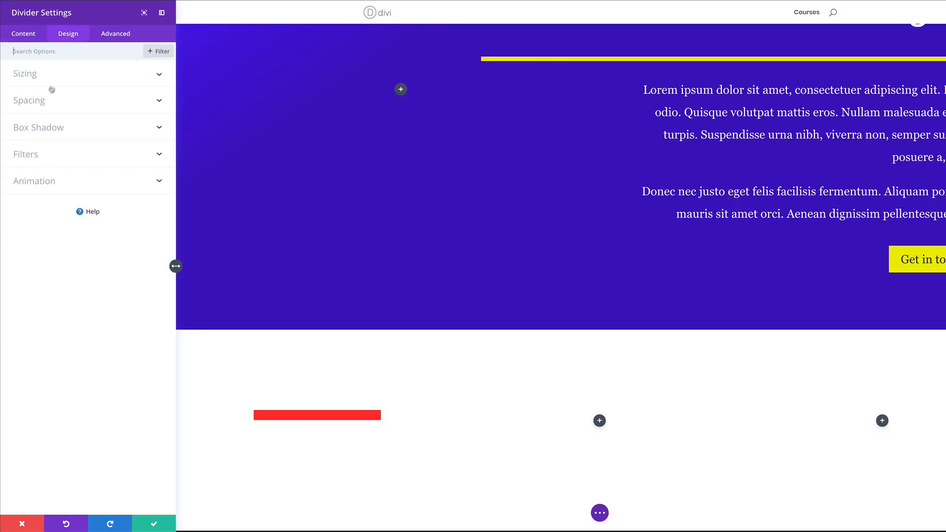
Step: Set the divider module's custom top and bottom margins to 150px
click(43, 101)
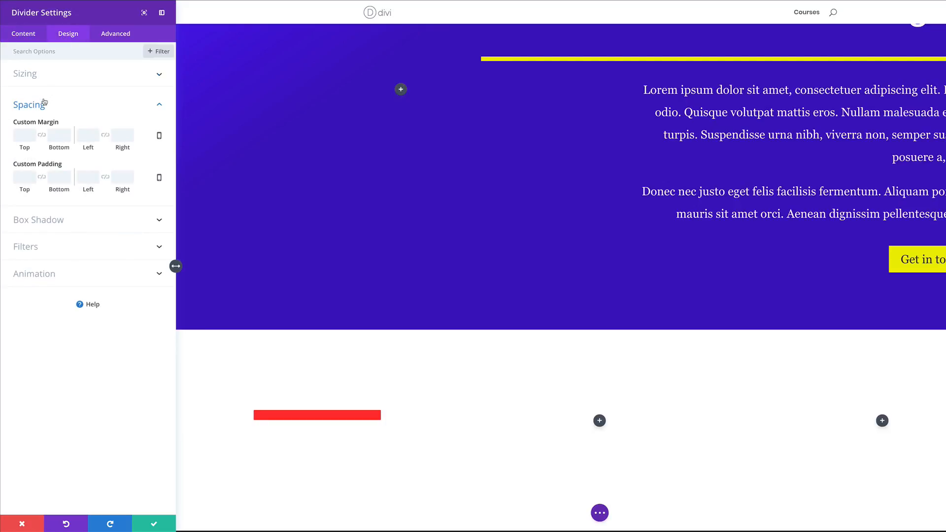
click(19, 133)
text(150)
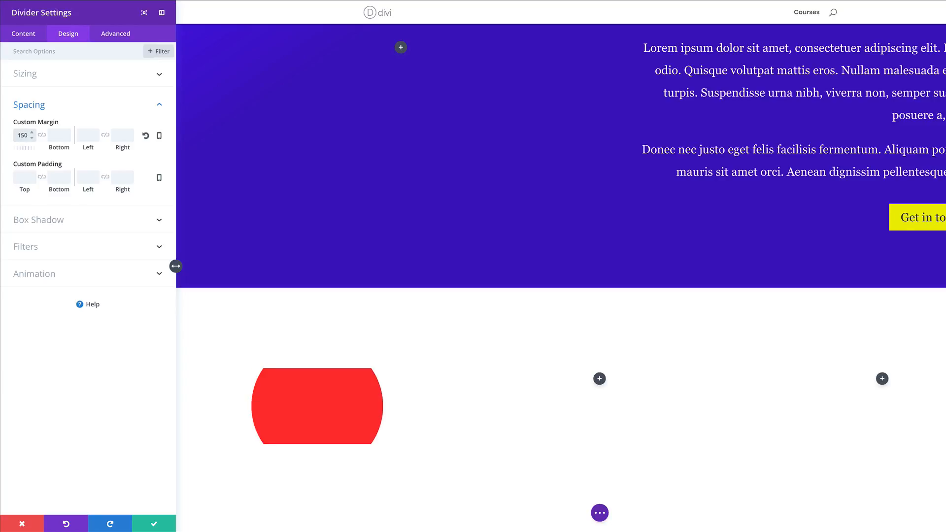
click(57, 138)
click(58, 137)
text(150p)
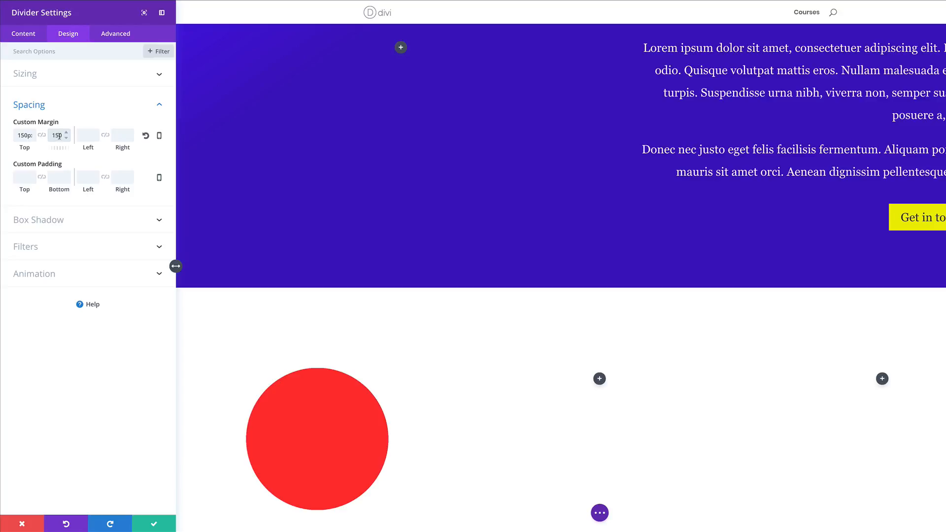
Step: Set the divider's tablet top and bottom margins to 200px, check the smartphone view, and save the module
click(160, 136)
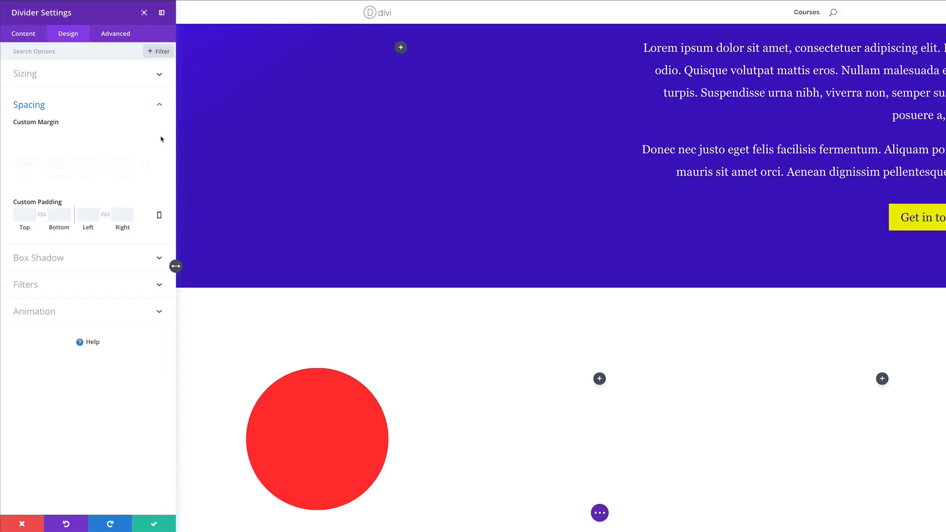
click(72, 140)
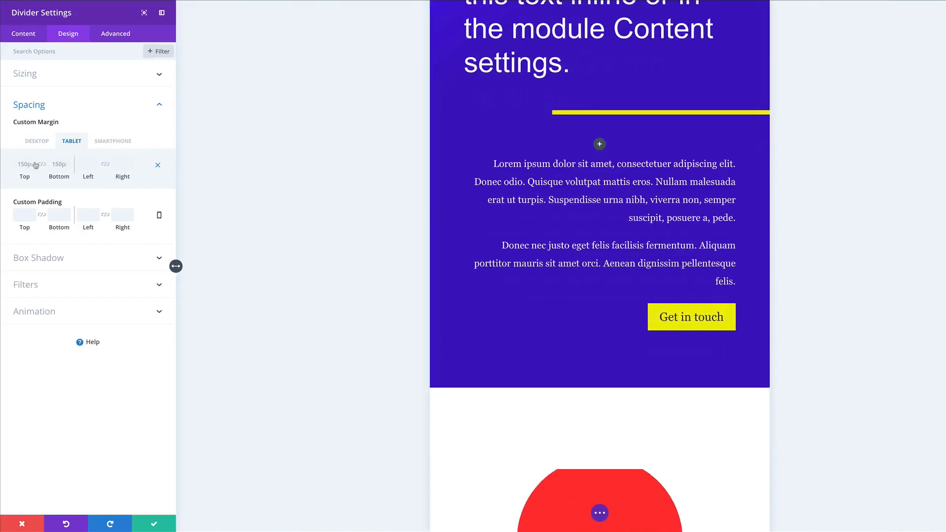
scroll(444, 243, down, 3)
scroll(445, 243, down, 3)
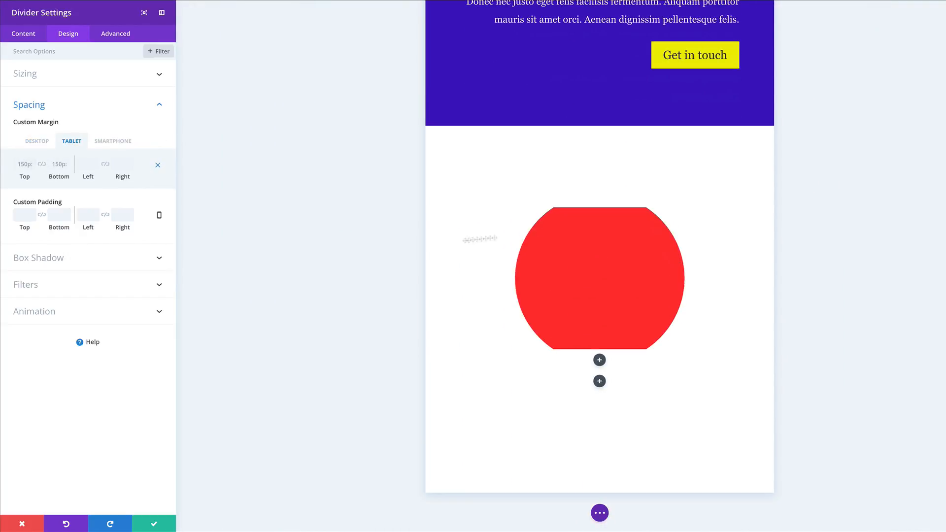
click(25, 163)
text(200)
click(54, 164)
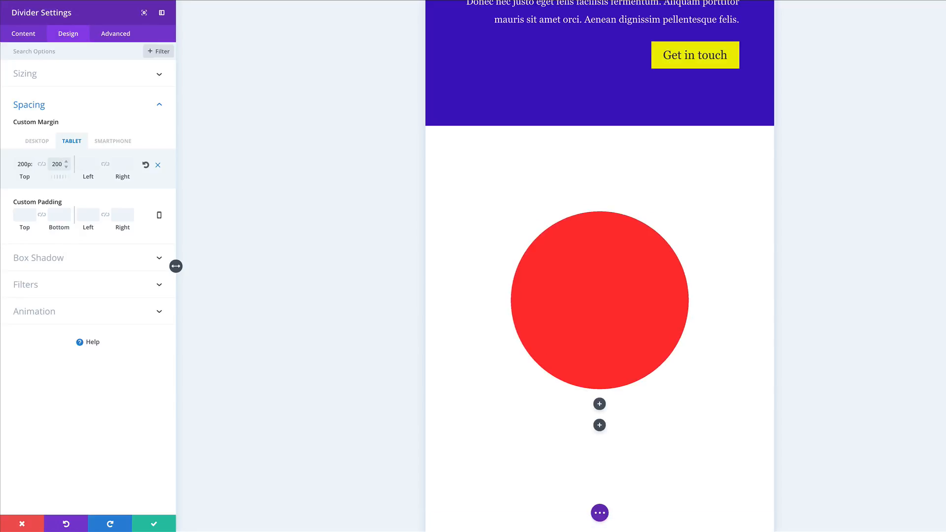
click(116, 142)
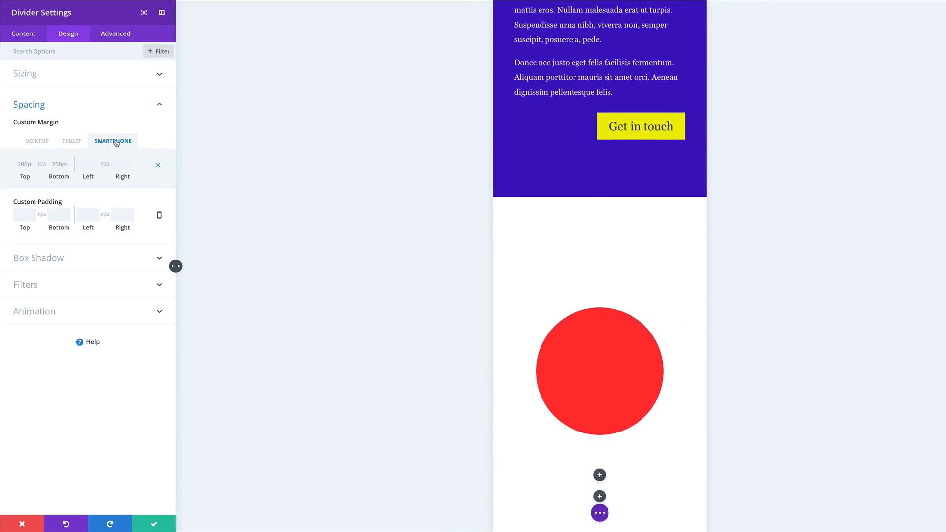
click(37, 141)
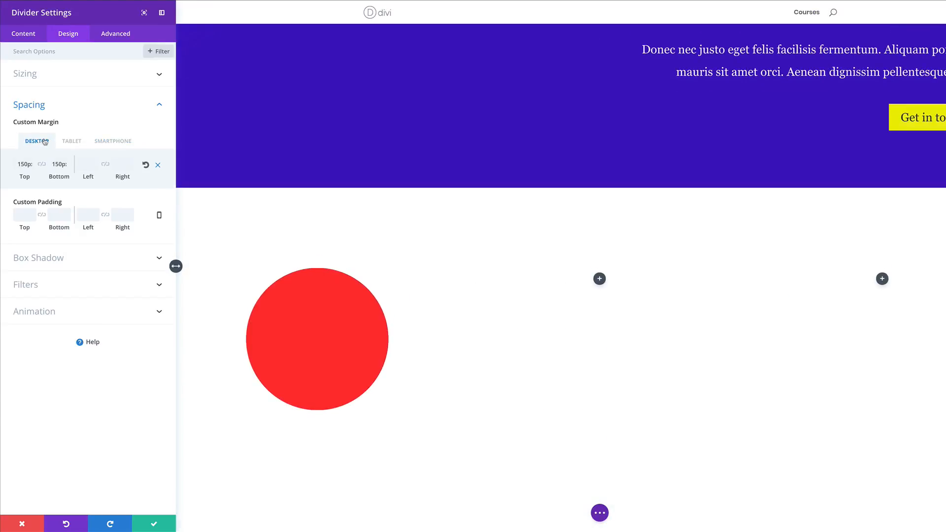
click(154, 525)
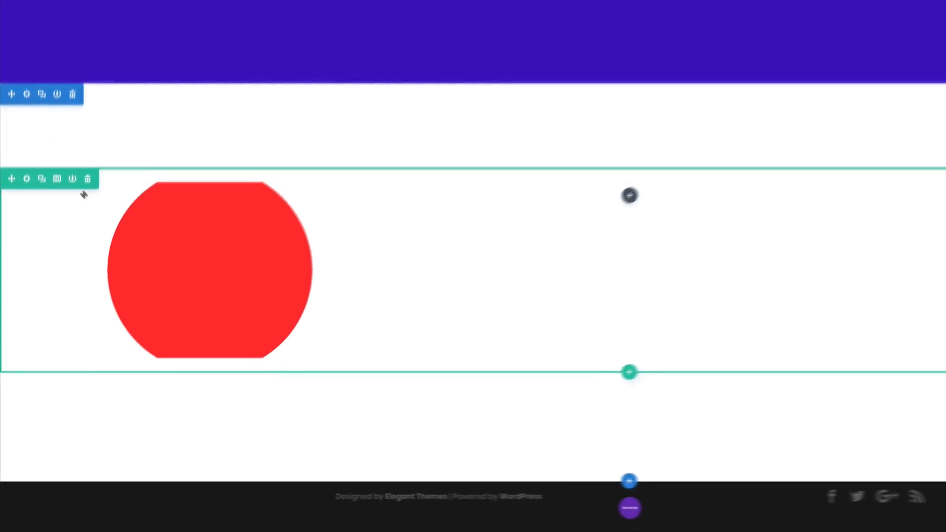
Step: Set the three-column row's custom top margin to -350px so the circle overlaps the hero section
click(28, 168)
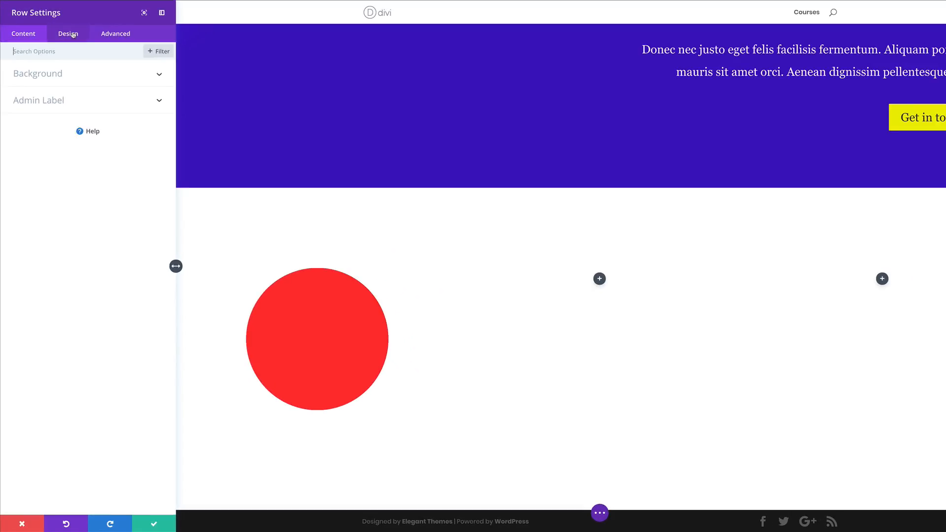
click(72, 20)
click(29, 128)
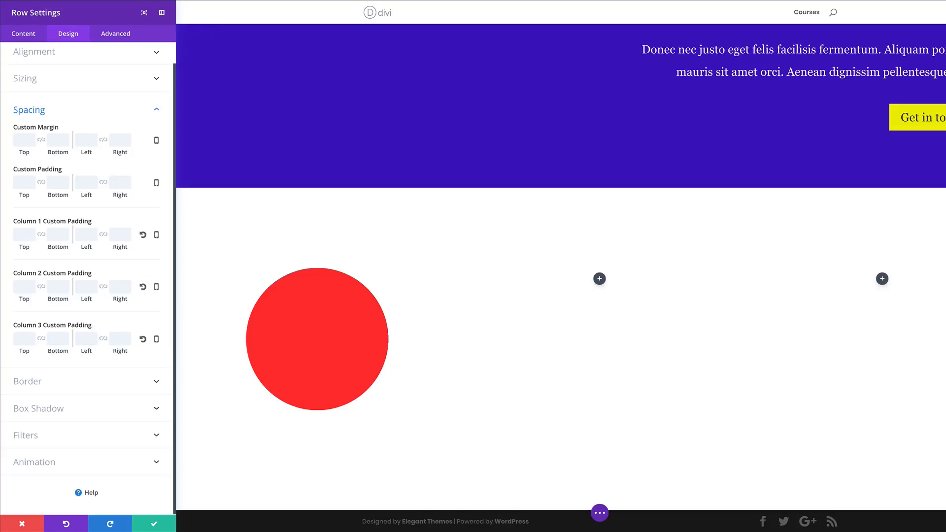
click(23, 139)
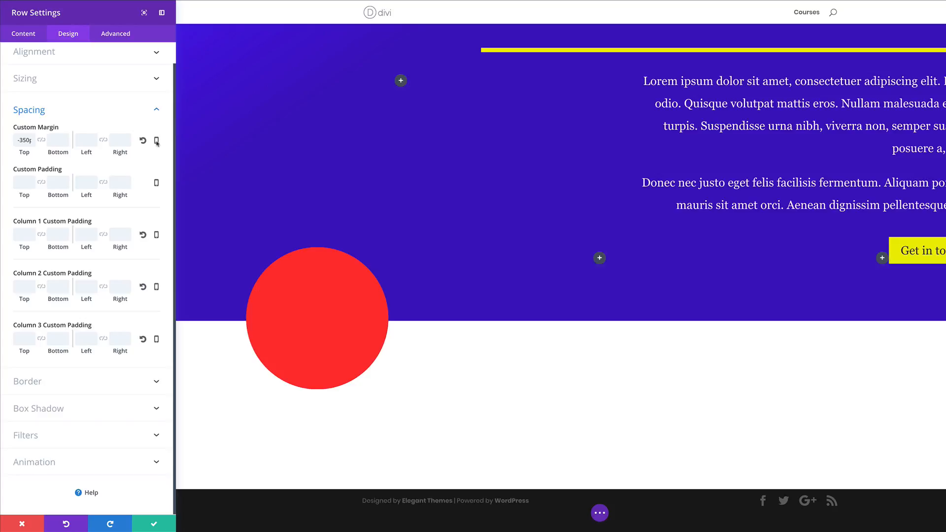
Step: Set the three-column row's tablet top margin to -400px and return to the desktop values
click(156, 140)
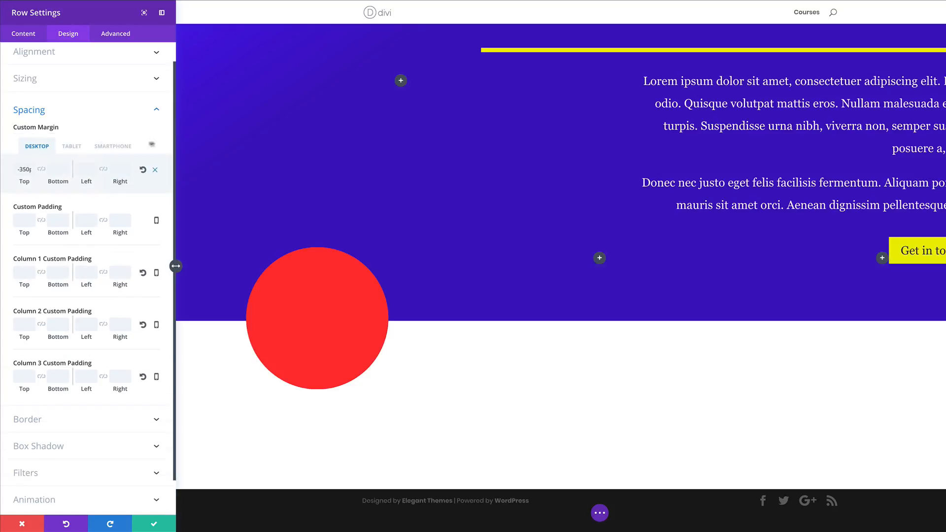
click(73, 146)
click(21, 169)
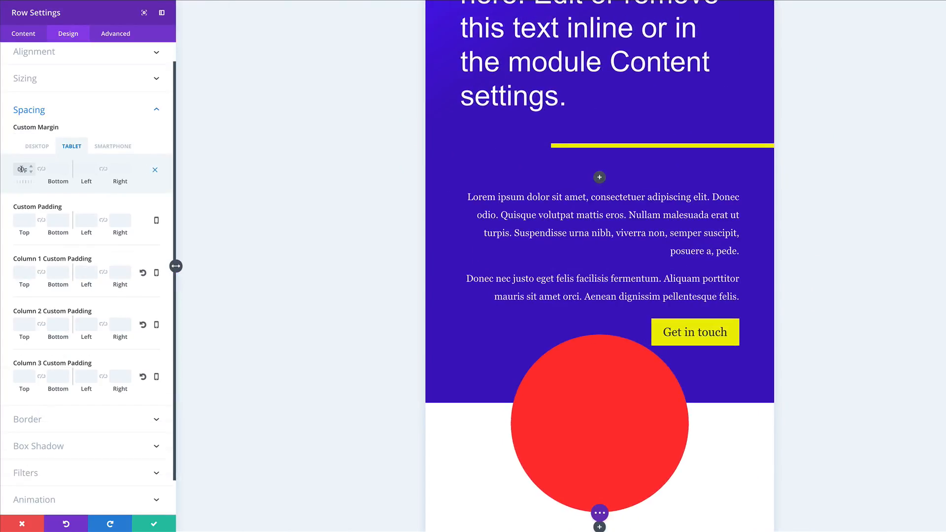
click(114, 146)
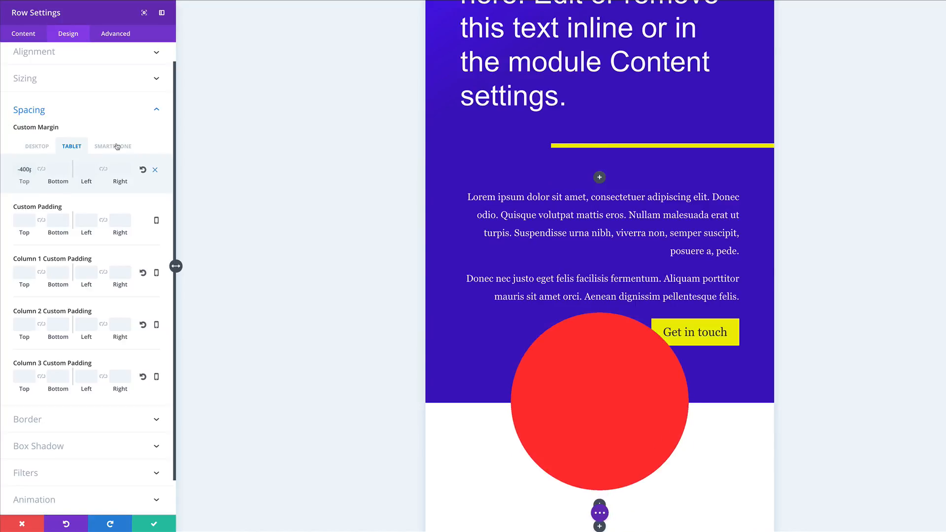
click(39, 147)
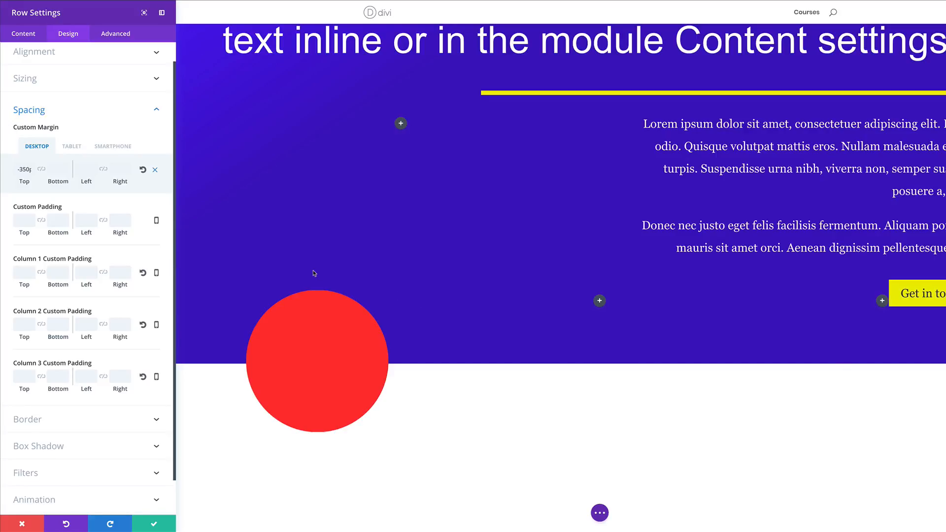
Step: Set the row's left margin to -250px on desktop and -400px on tablet, and save the row settings
click(83, 170)
text(-250px)
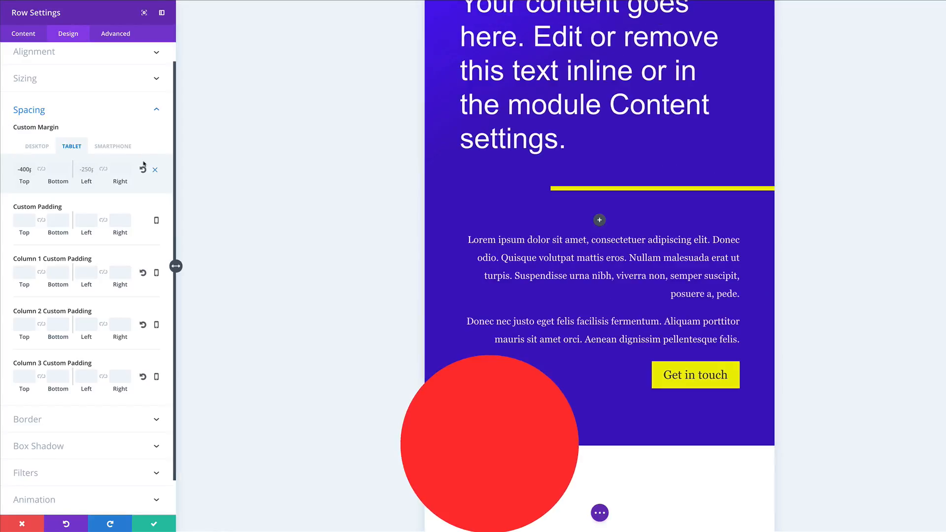
click(78, 146)
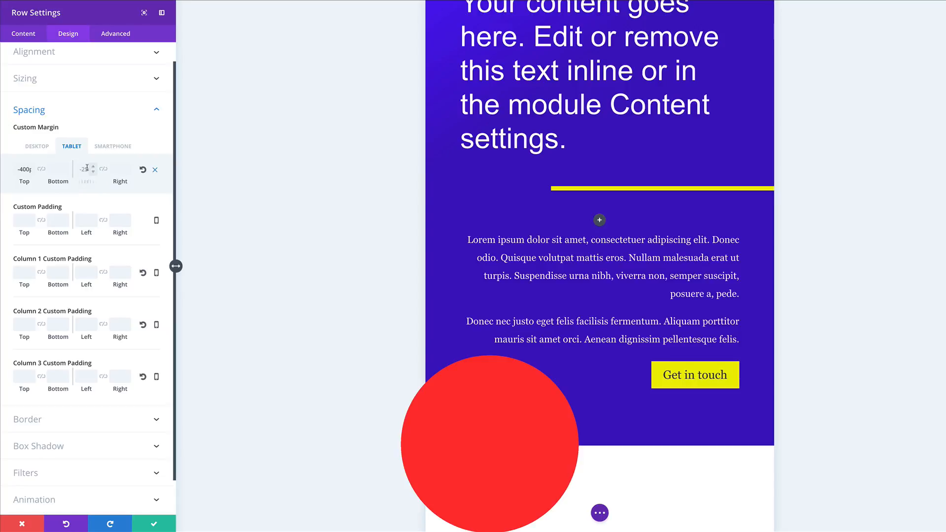
text(-400px)
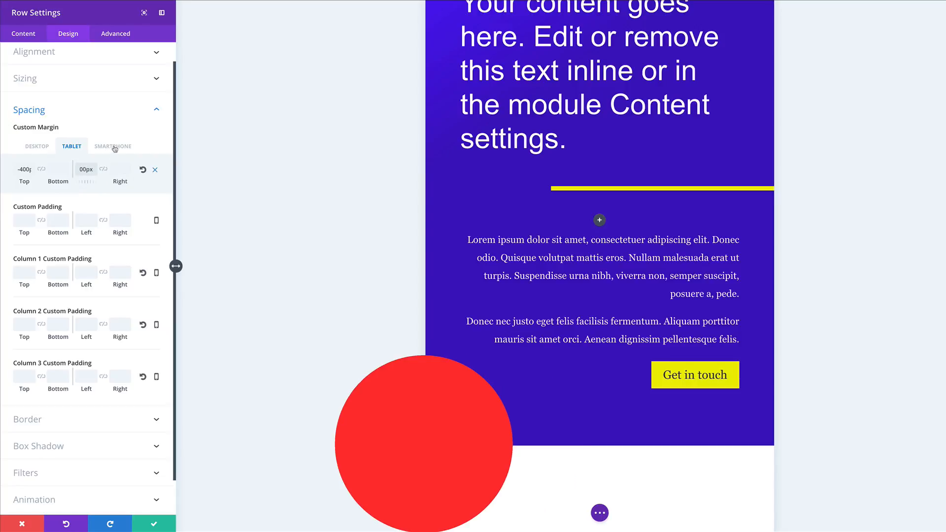
click(114, 147)
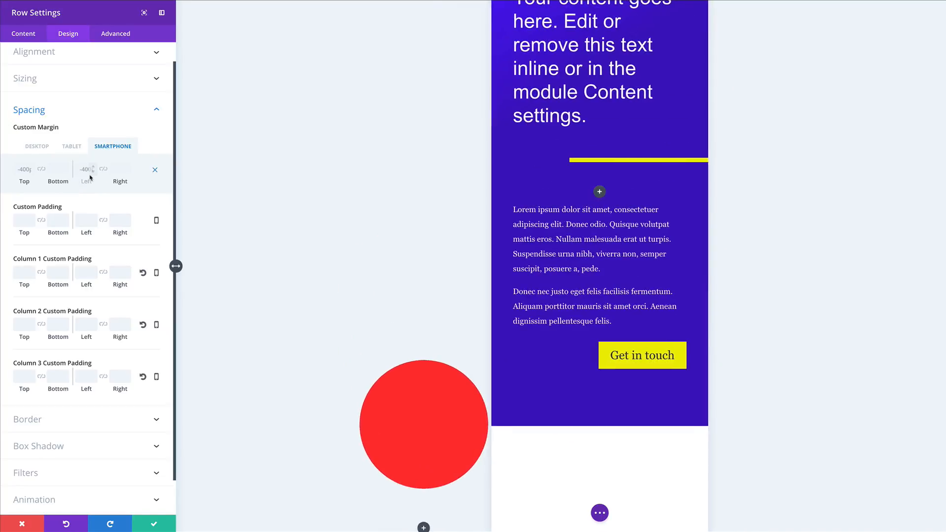
click(35, 147)
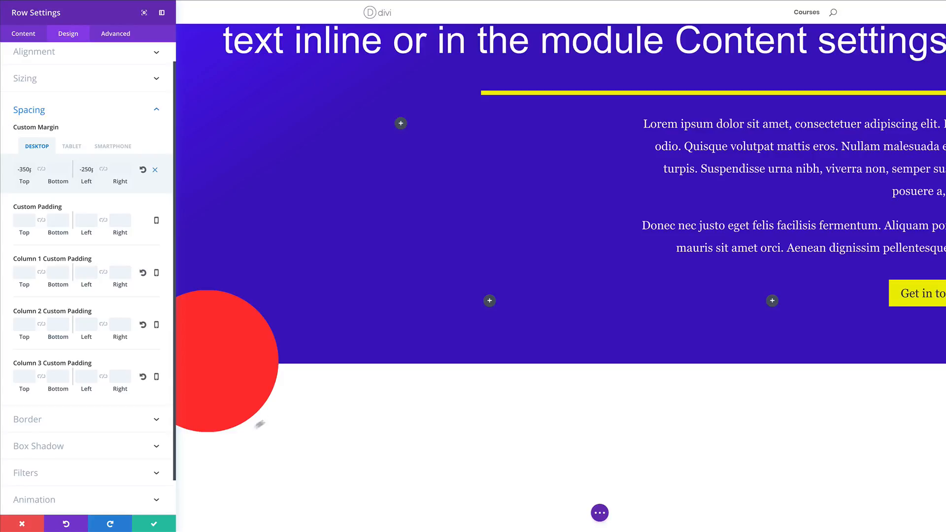
click(153, 523)
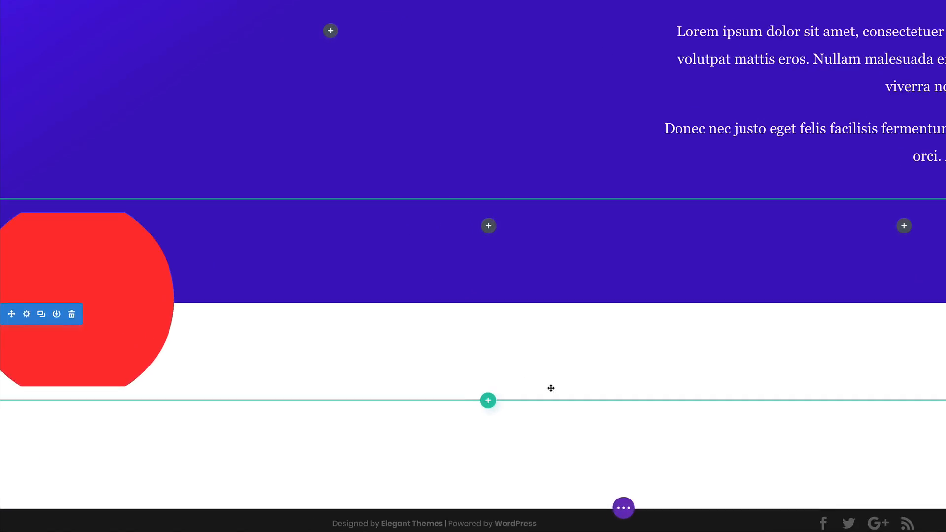
Step: Add a one-column row below the three-column row with the red circle, without inserting a module
scroll(550, 389, down, 1)
click(488, 371)
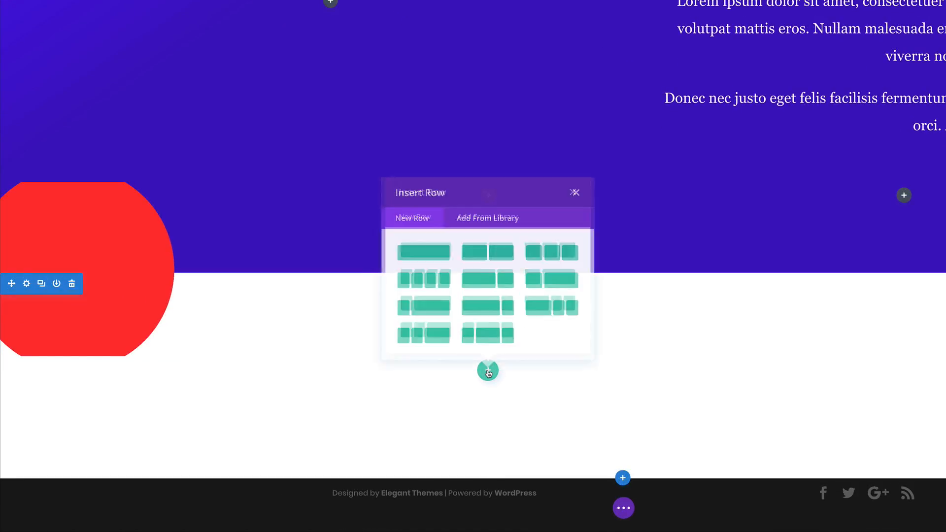
click(428, 254)
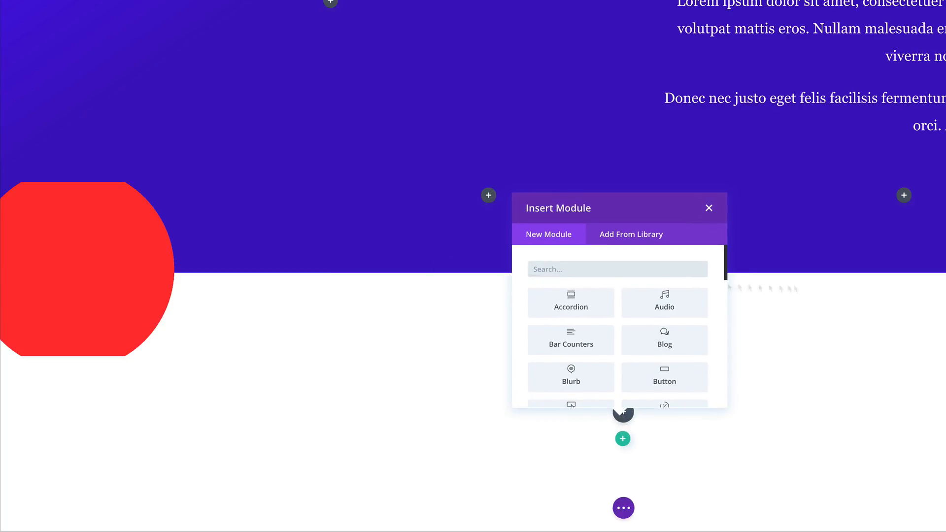
click(709, 208)
Step: Set the new one-column row's custom top padding to 0px and save the row settings
click(358, 395)
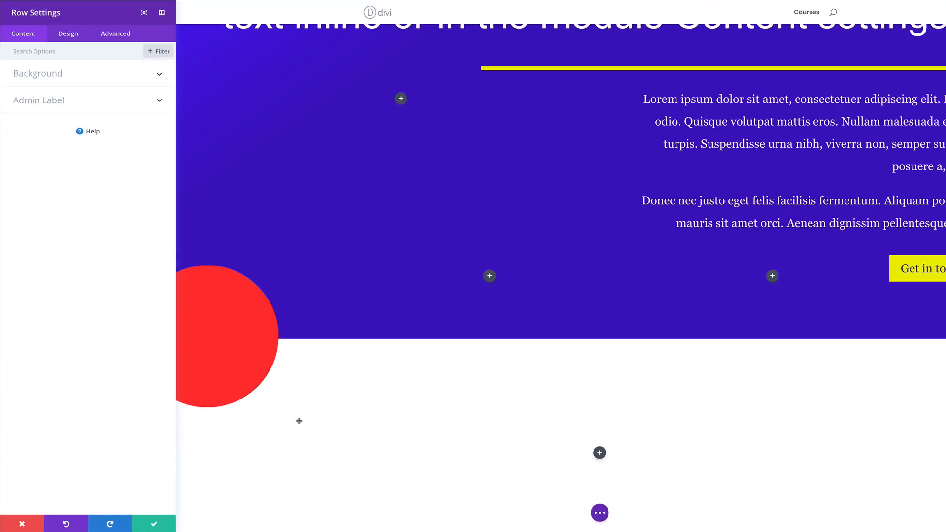
click(68, 35)
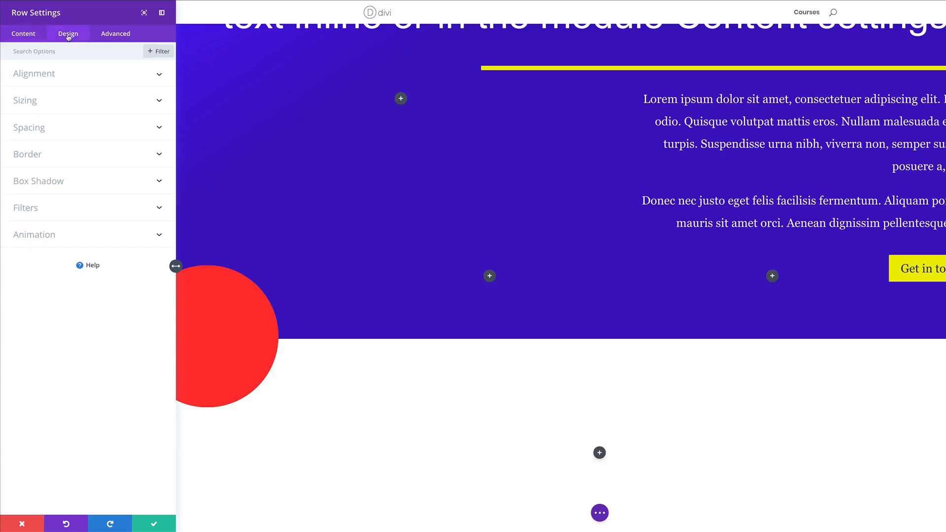
click(38, 127)
click(22, 205)
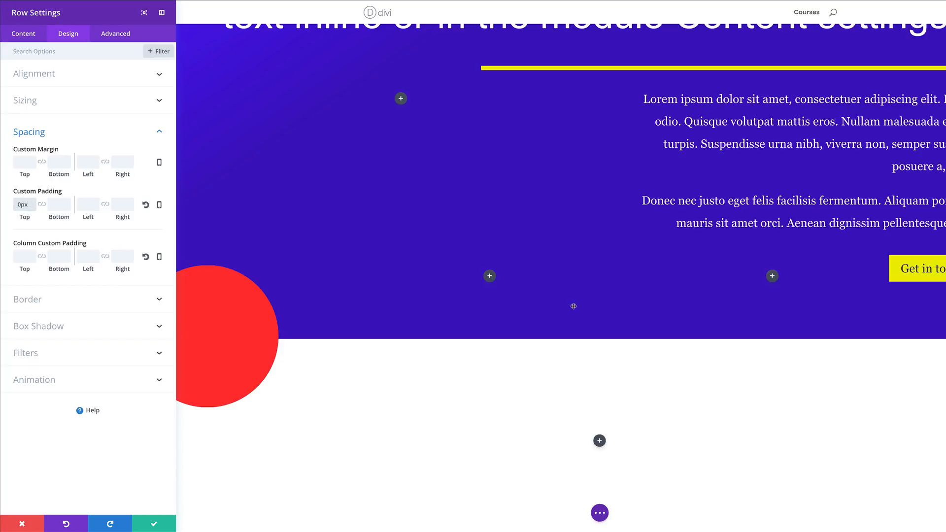
click(156, 526)
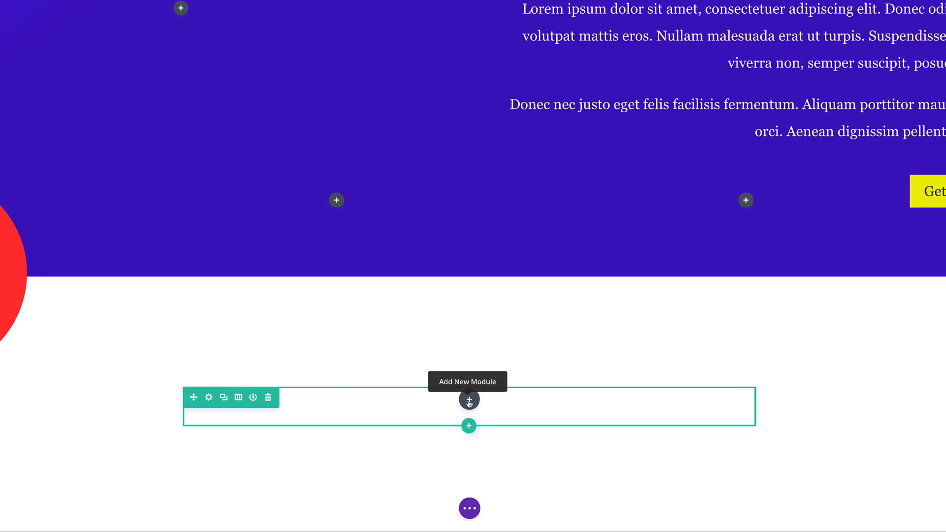
Step: Insert a Text module into the one-column row
click(469, 400)
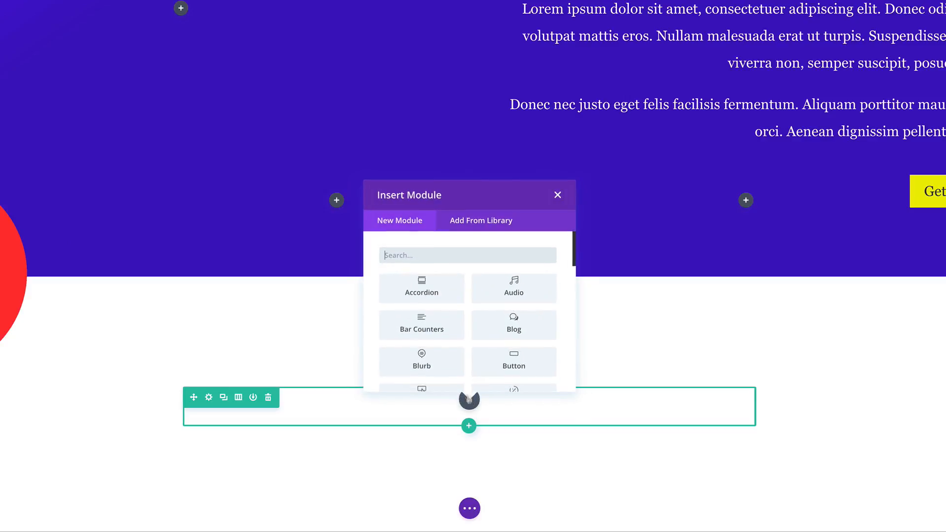
click(457, 255)
text(text)
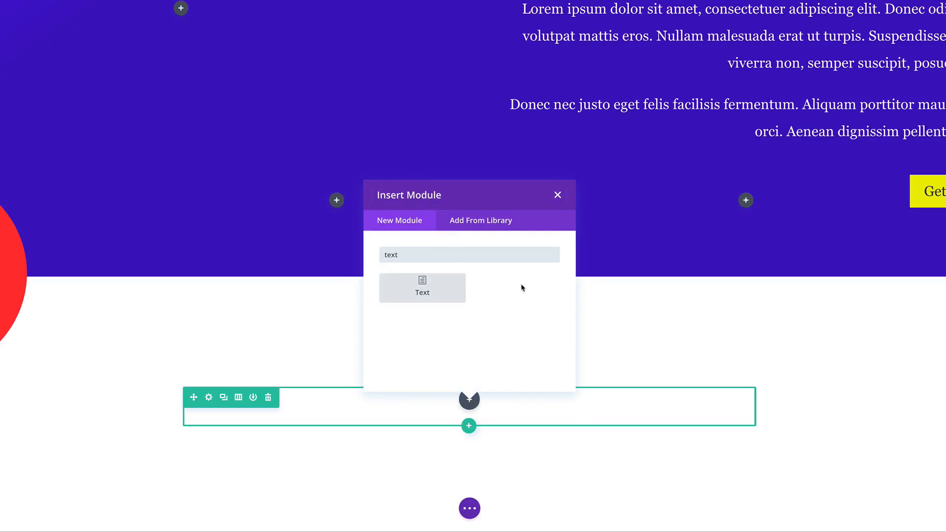
click(434, 291)
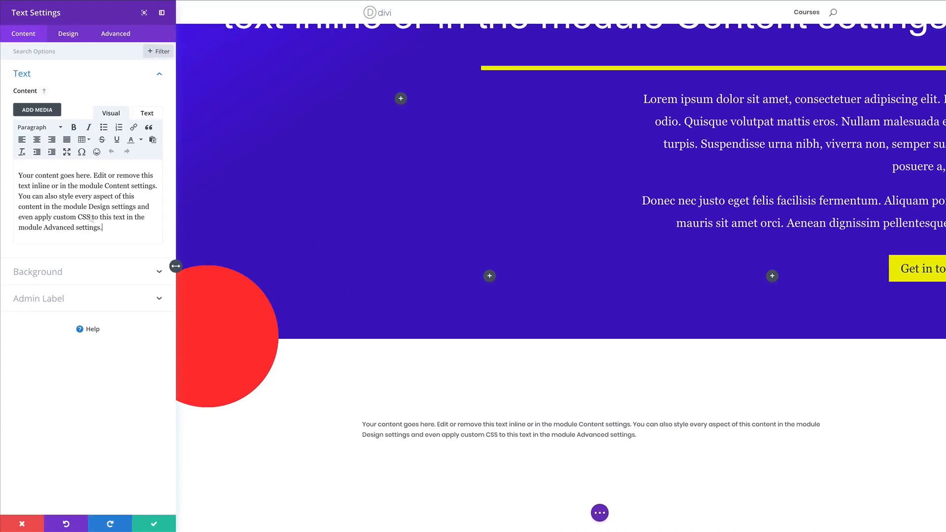
Step: Replace the module's placeholder content with "Lorem ipsum dolor sit amet" and format it as Heading 2
drag(102, 228, 11, 176)
text(Lorem ipsum dolor sit amet)
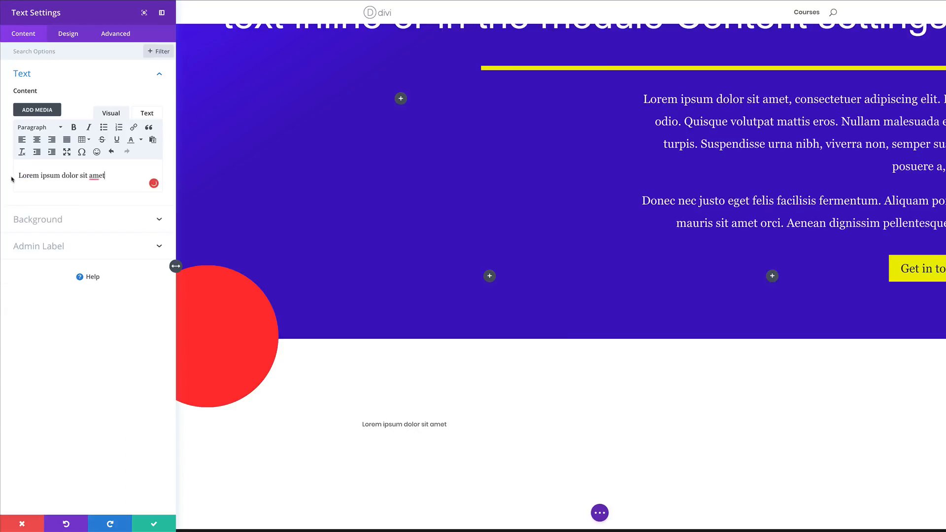
drag(113, 175, 17, 172)
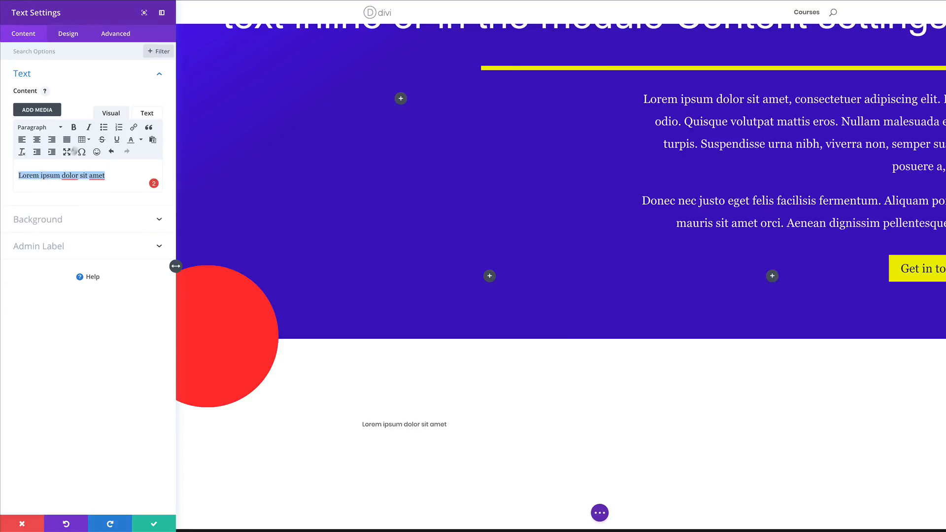
click(59, 129)
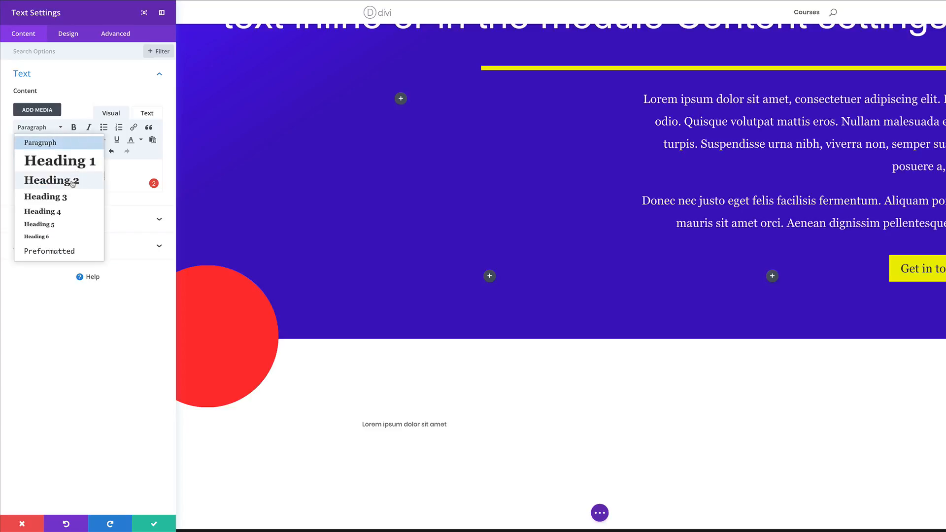
click(71, 180)
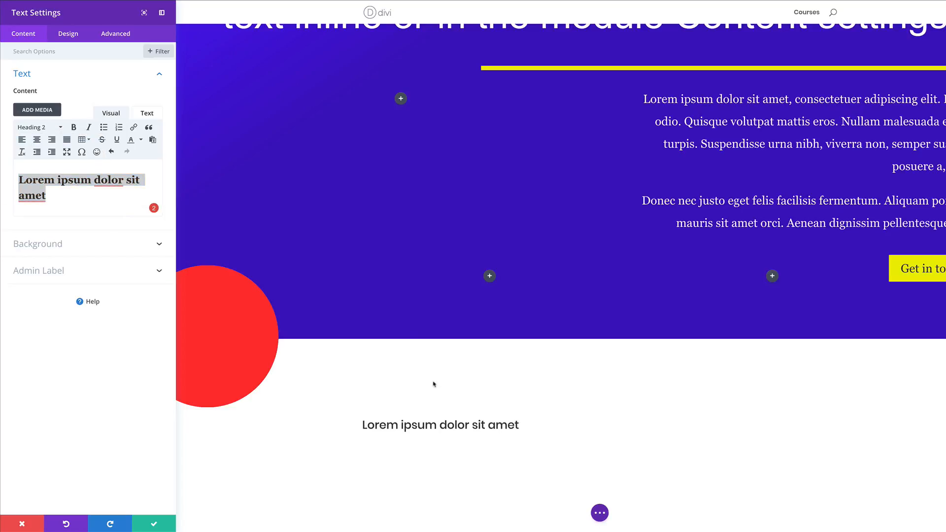
Step: Set the text module's H1 heading font to Arial with centered alignment
click(65, 34)
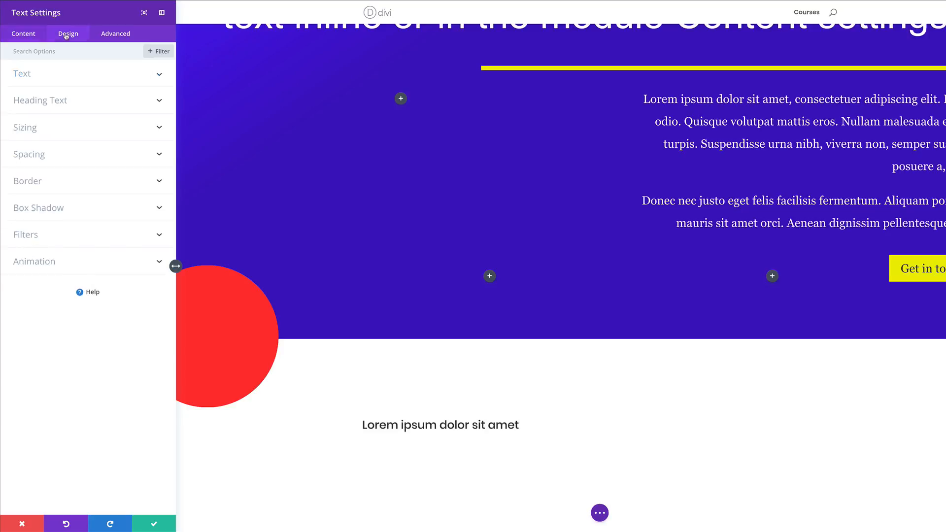
click(41, 101)
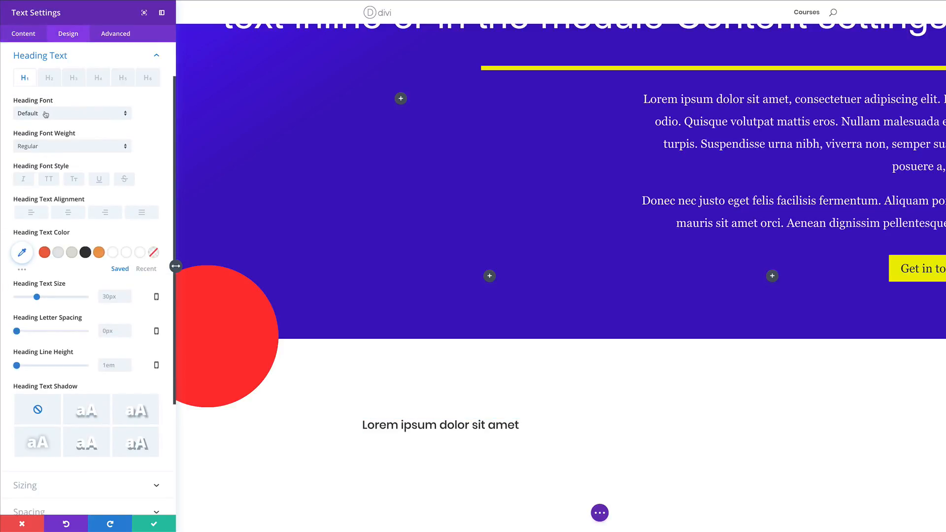
click(46, 114)
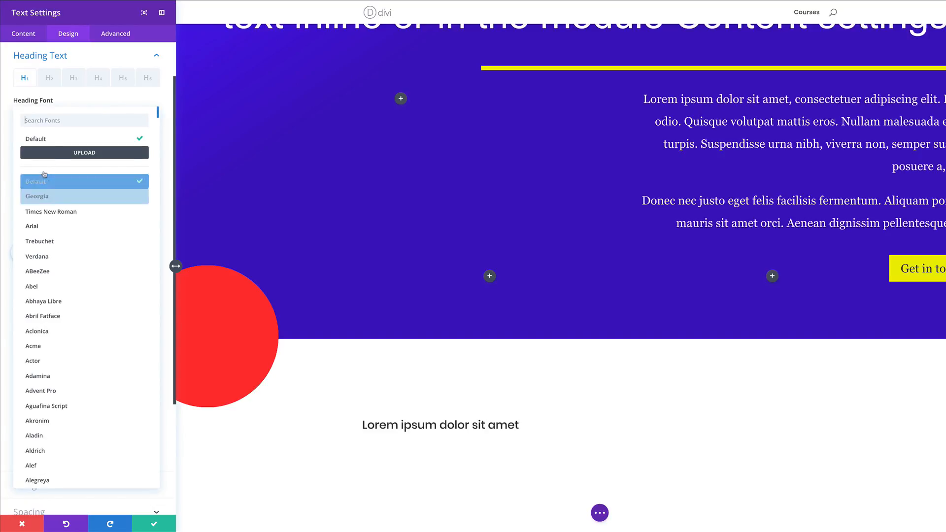
click(69, 226)
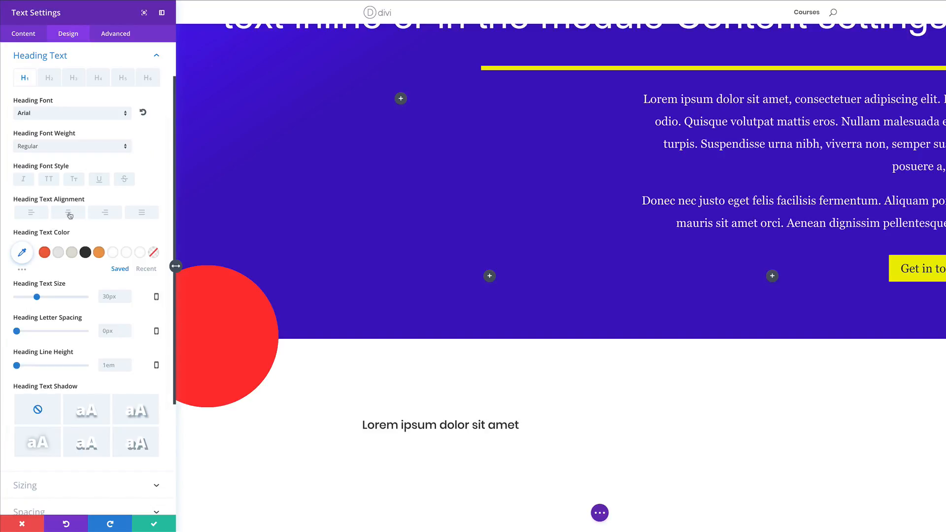
click(69, 213)
Step: Set the H1 heading text color to #232323
click(22, 253)
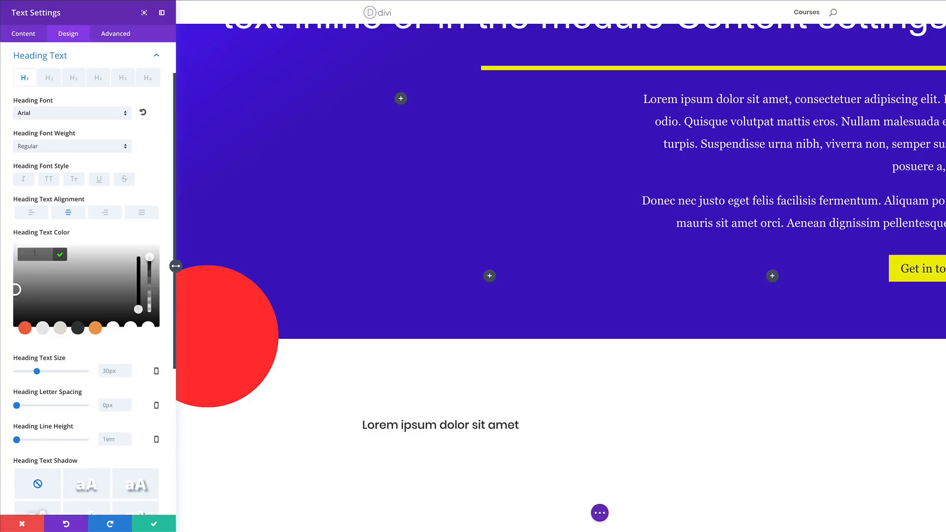
click(34, 252)
text(#232323)
click(59, 254)
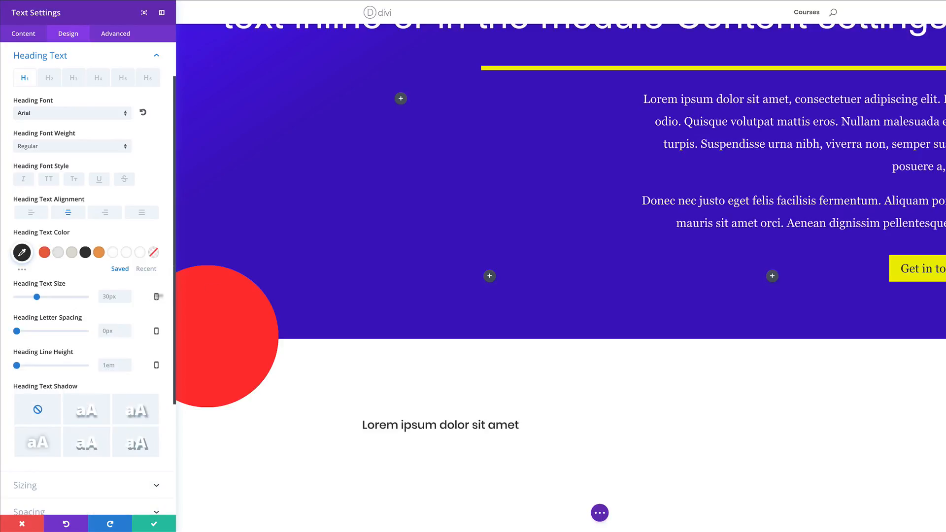
Step: Set the H1 heading text size to 50px on desktop, 45px on tablet and 30px on smartphone, and return to the desktop values
click(111, 296)
text(50)
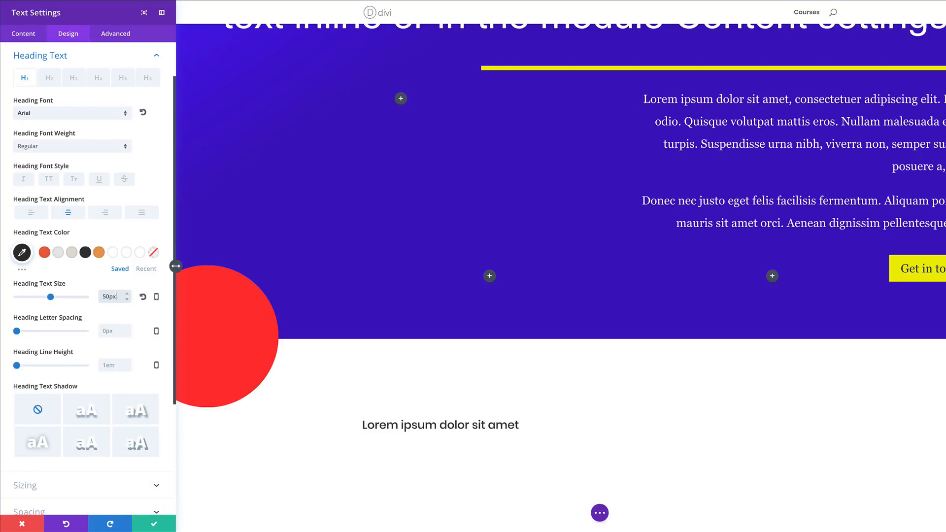
click(157, 297)
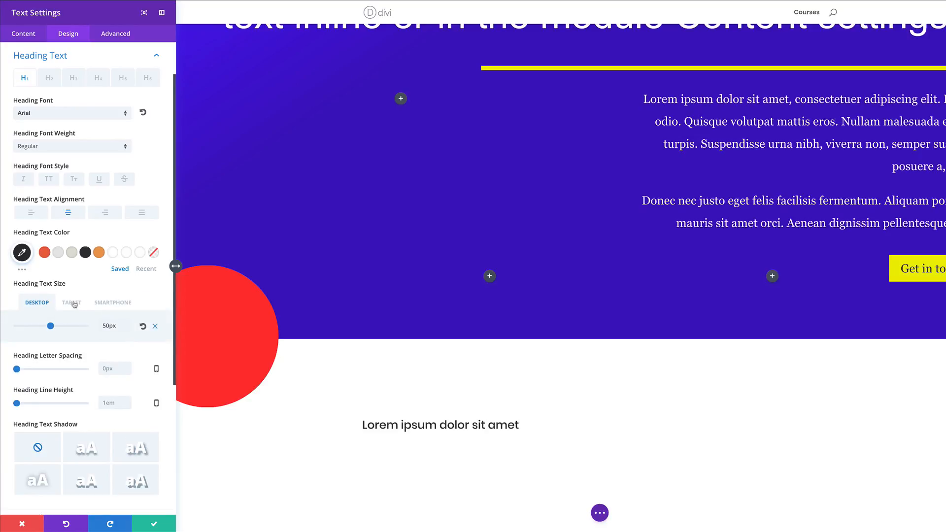
click(73, 302)
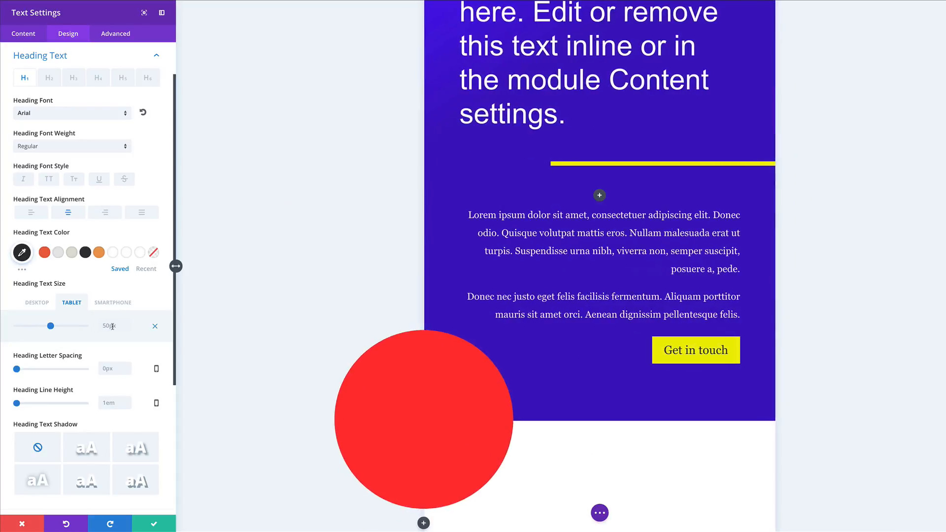
click(112, 326)
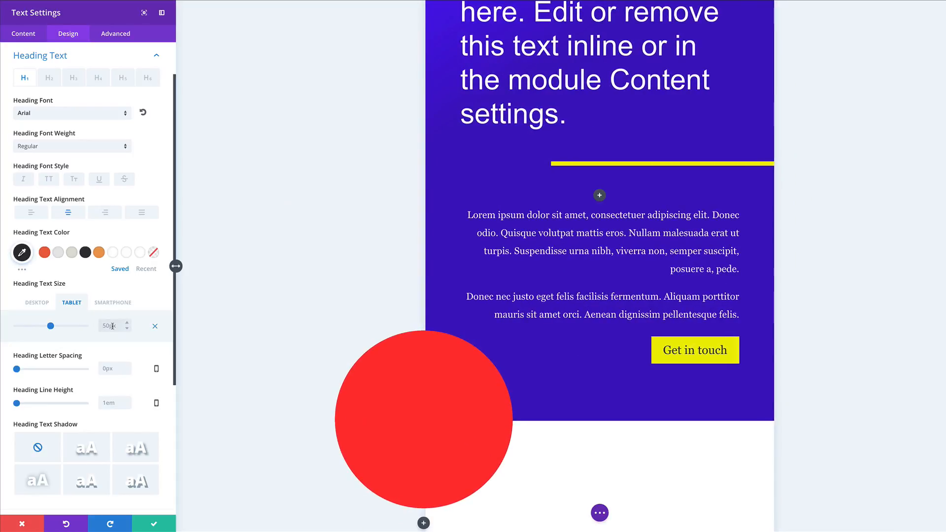
text(45)
click(124, 305)
click(108, 326)
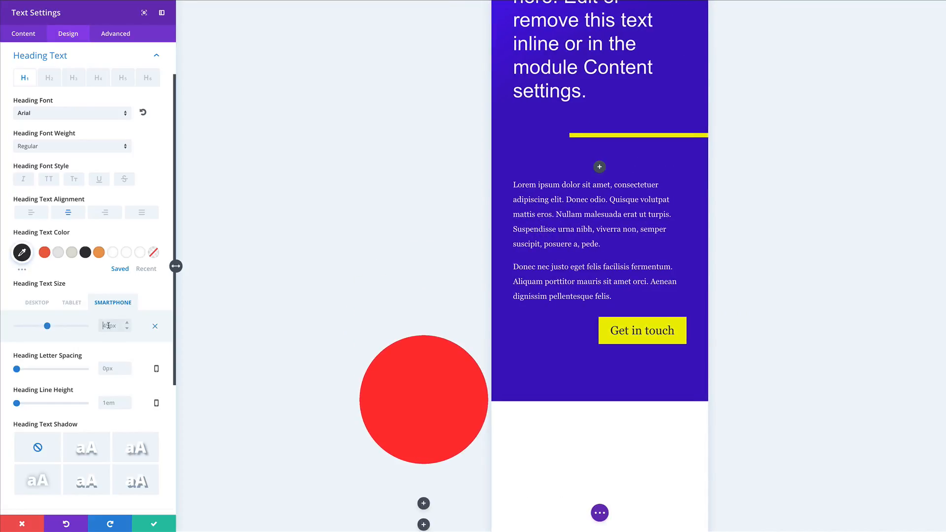
text(30)
click(41, 306)
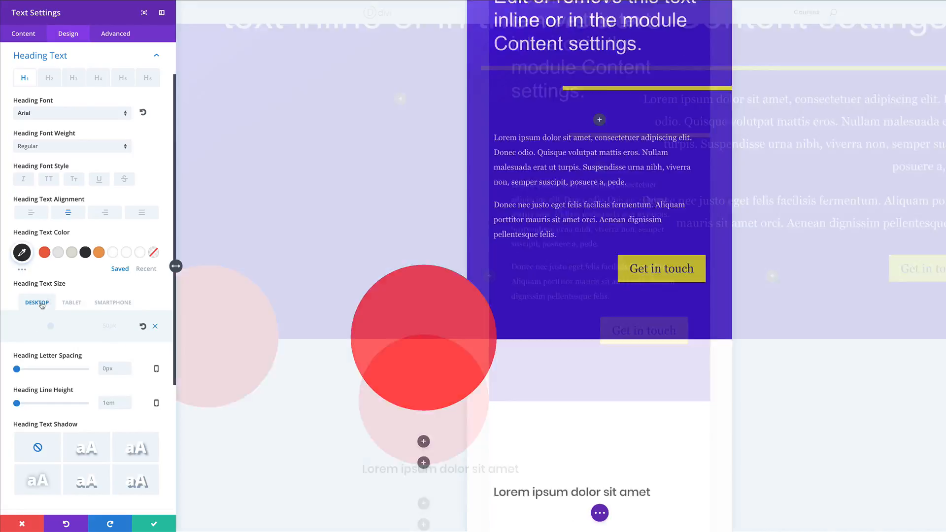
Step: Set the H1 heading line height to 1.3em and save the text module
scroll(66, 314, down, 1)
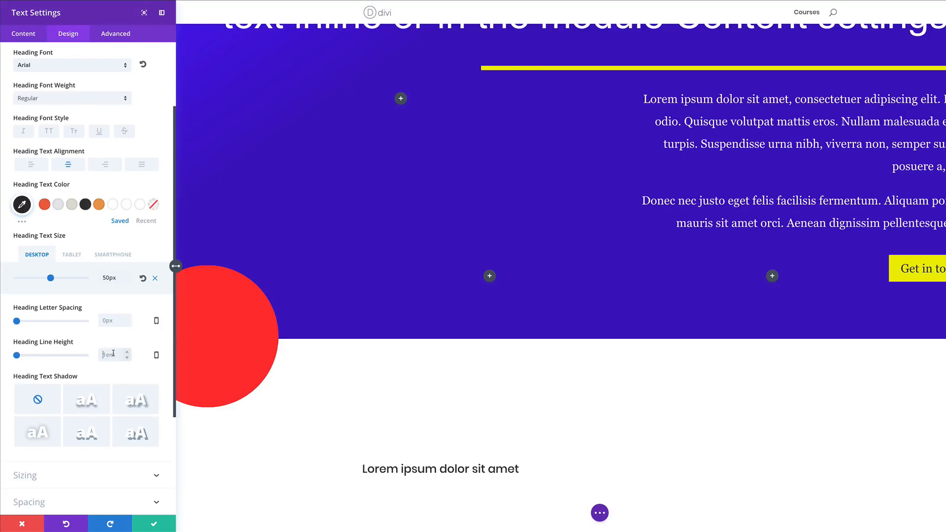
text(1.3em)
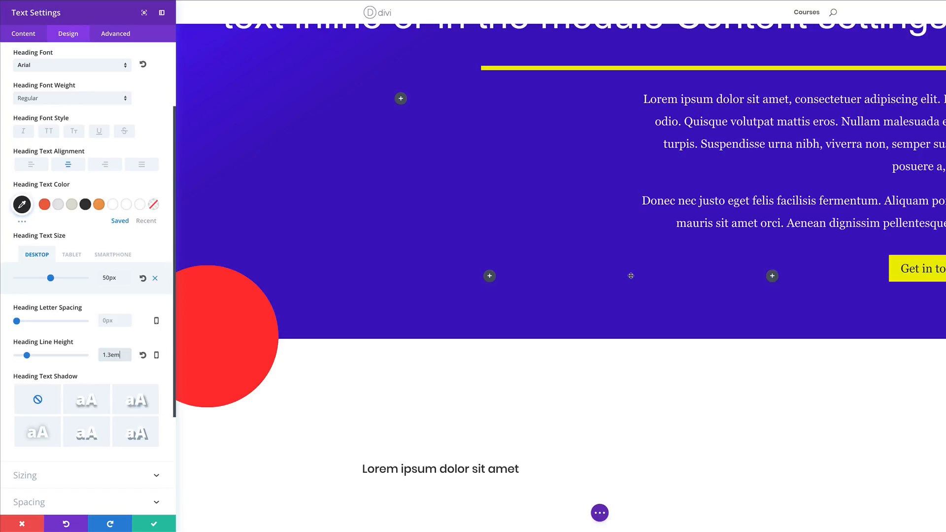
scroll(602, 355, down, 2)
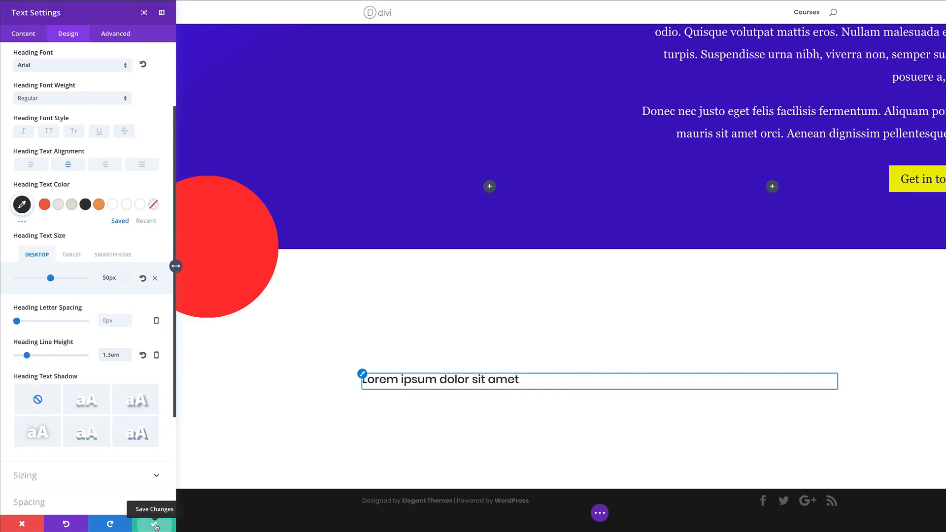
click(159, 525)
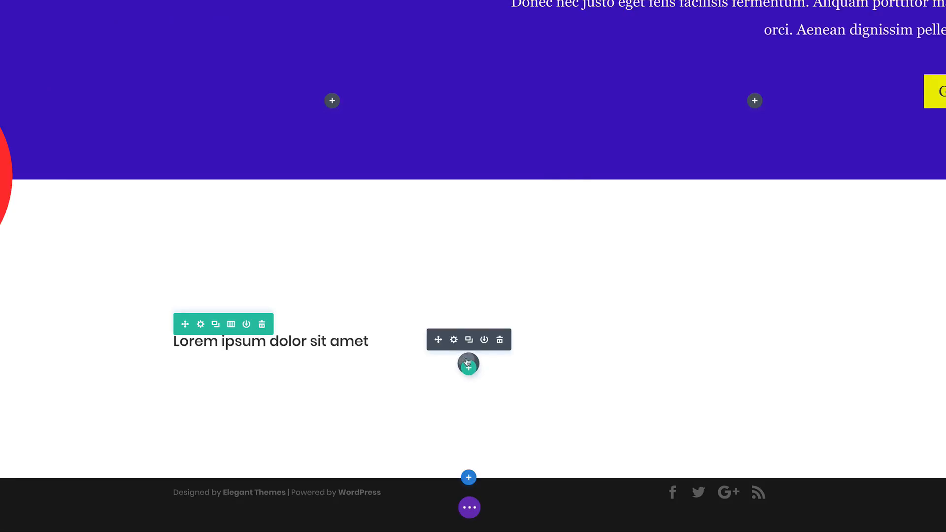
Step: Insert a Divider module below the Lorem ipsum heading and set its color to #5214ff
click(469, 367)
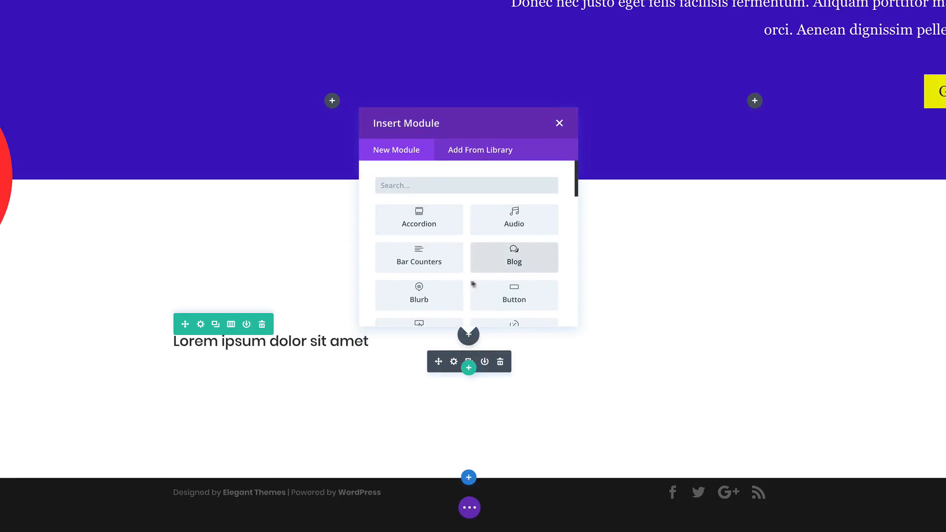
scroll(476, 272, down, 5)
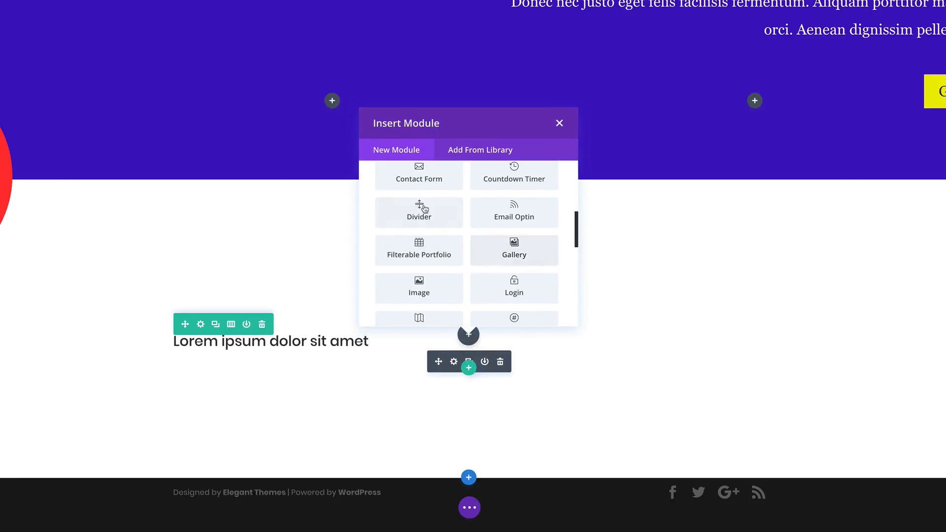
click(424, 212)
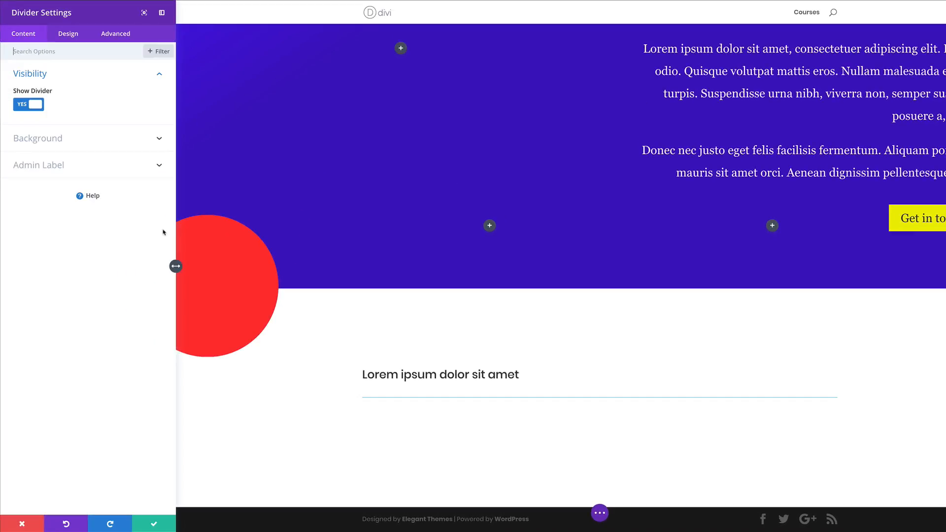
click(69, 35)
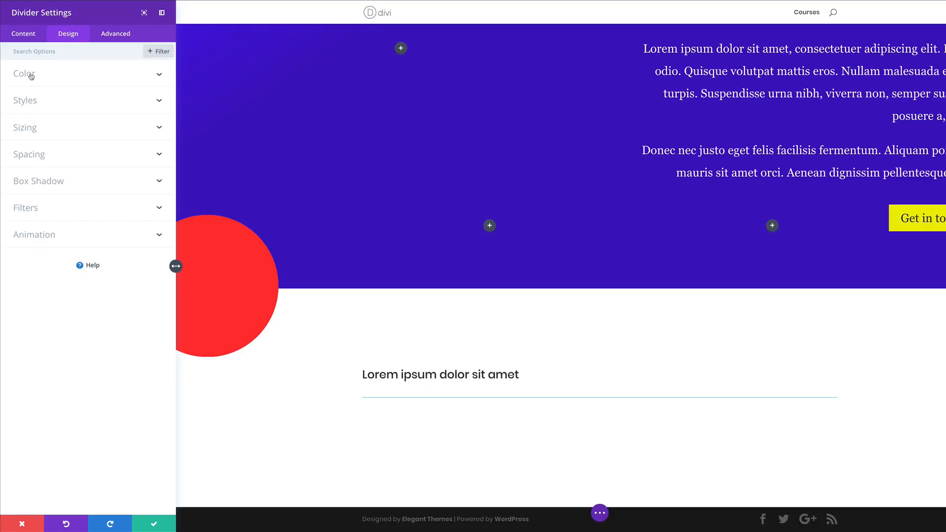
click(22, 112)
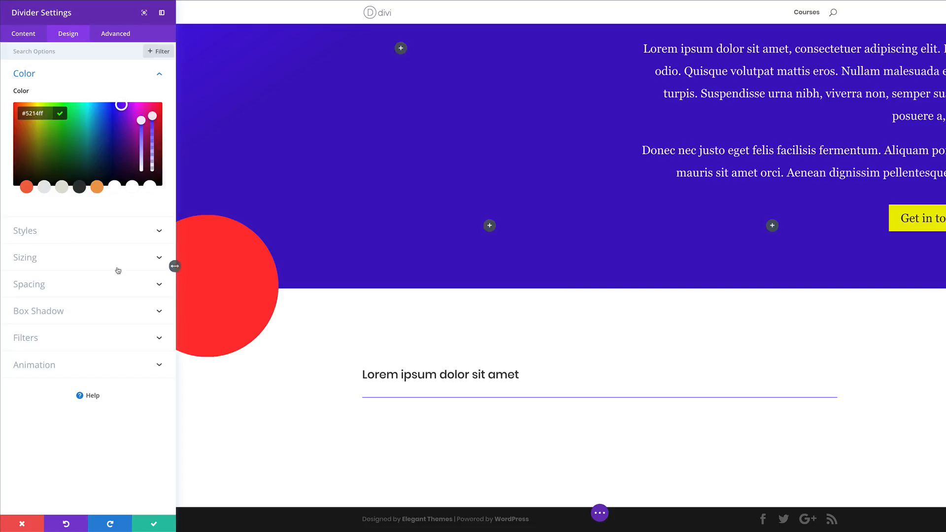
Step: Set the divider's weight to 10px and width to 30%, center-align it and save the module
click(111, 268)
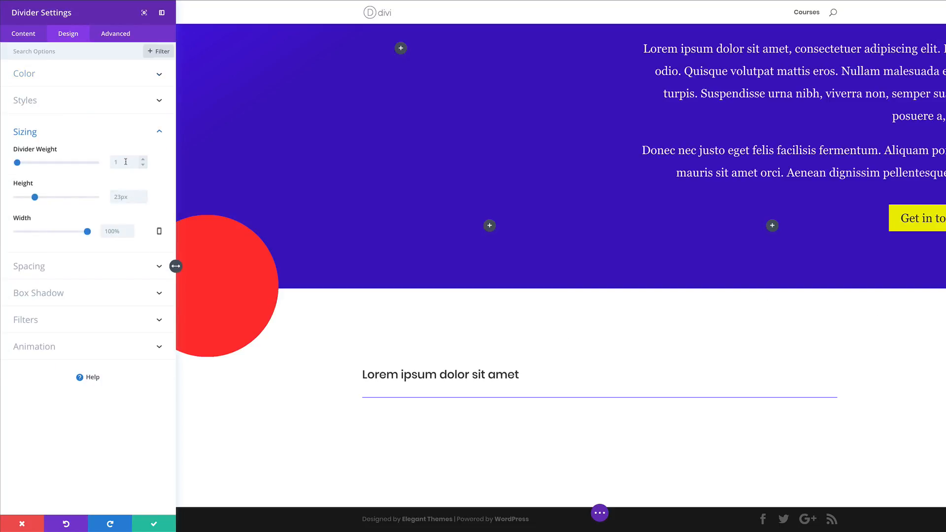
text(10px)
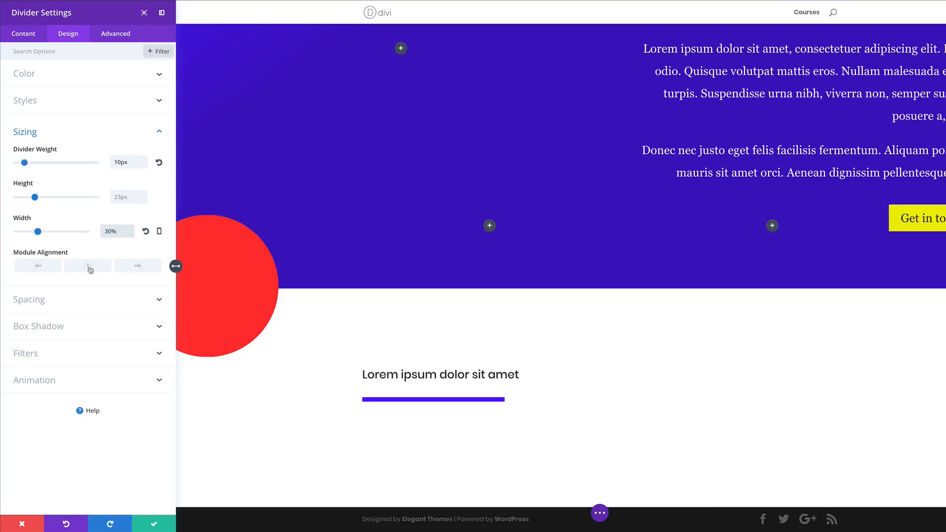
click(89, 266)
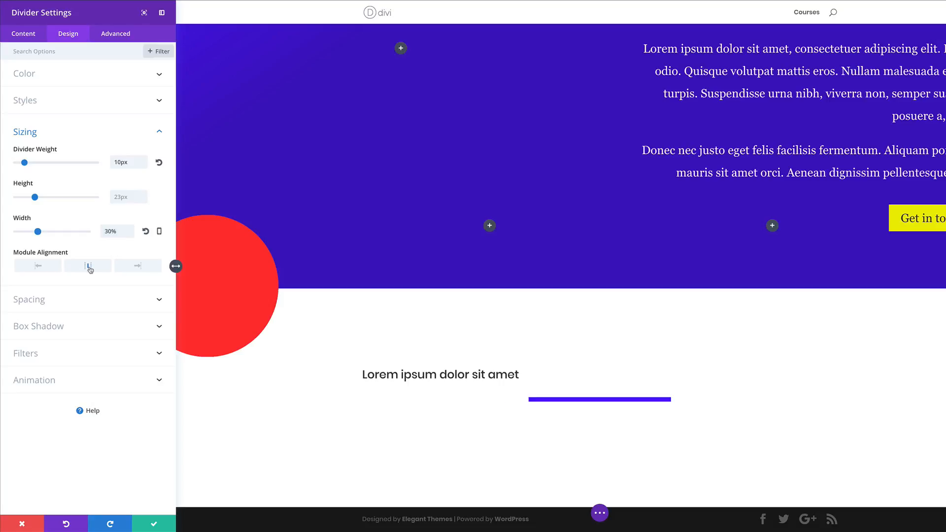
click(154, 525)
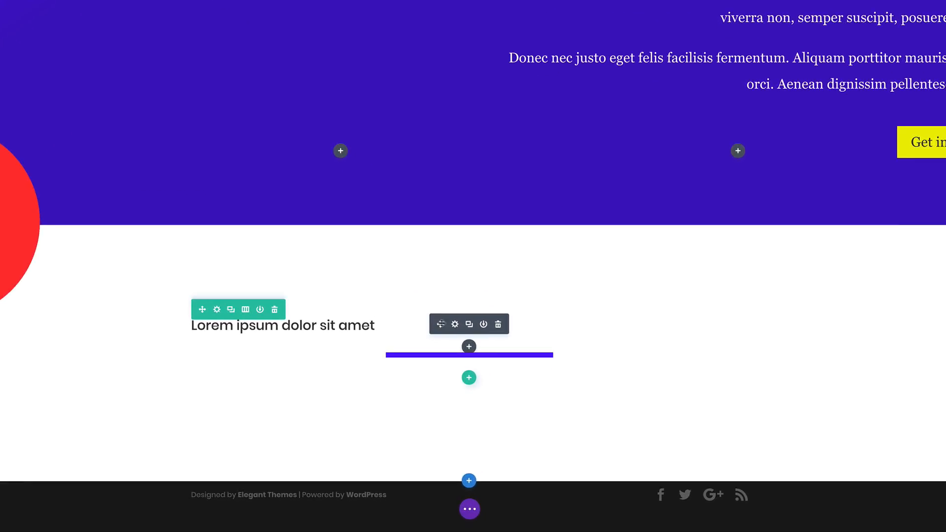
Step: Center the Lorem ipsum heading, set its Heading 2 text size to 50px and save the text module
click(455, 325)
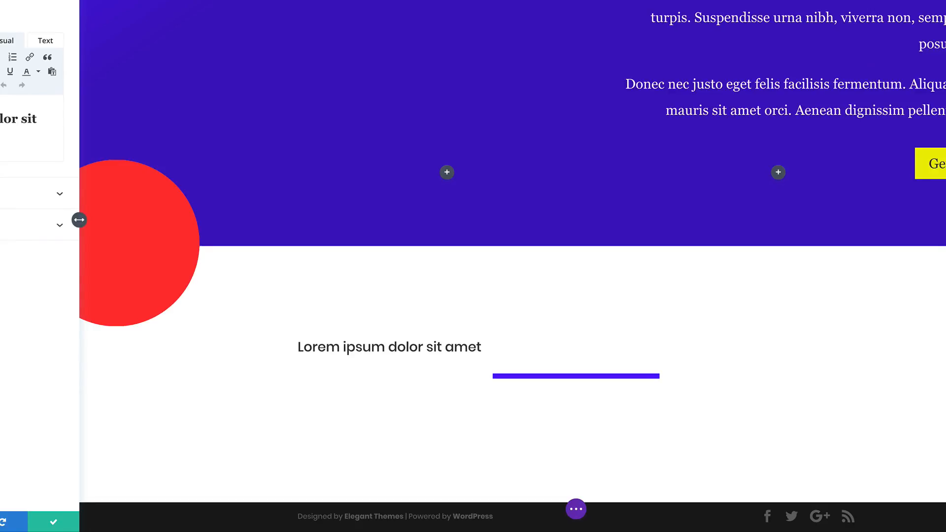
click(37, 140)
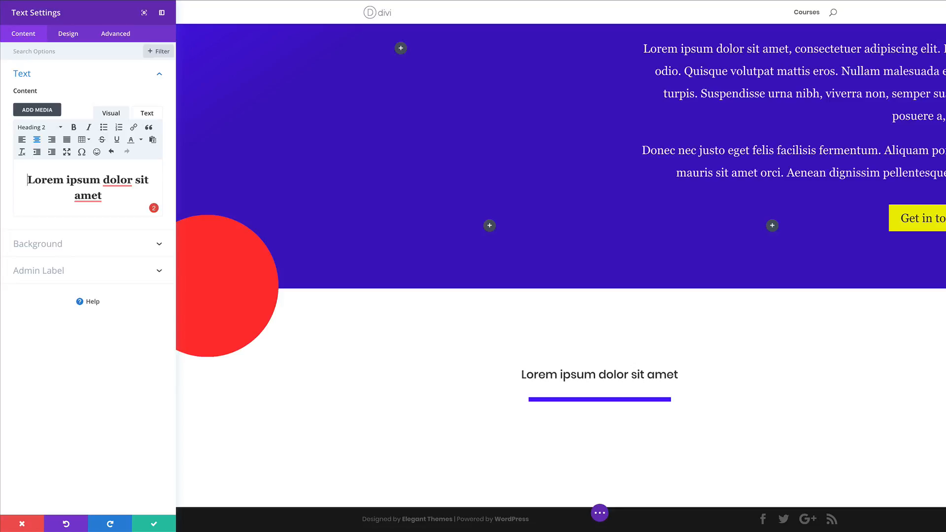
click(69, 34)
click(44, 99)
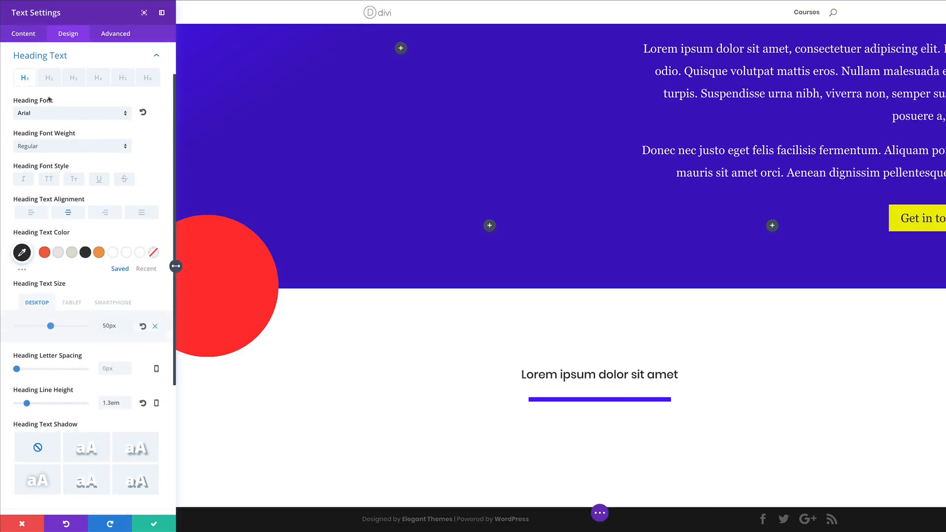
click(50, 78)
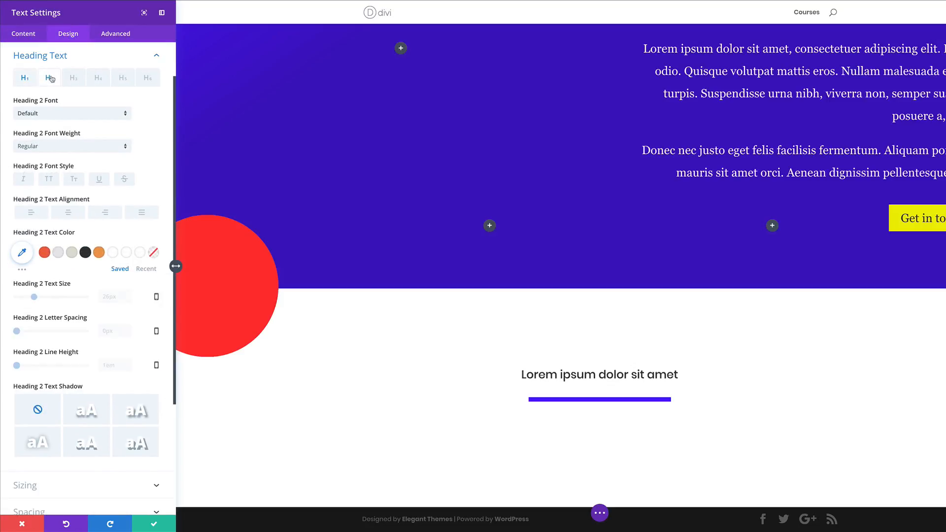
click(109, 297)
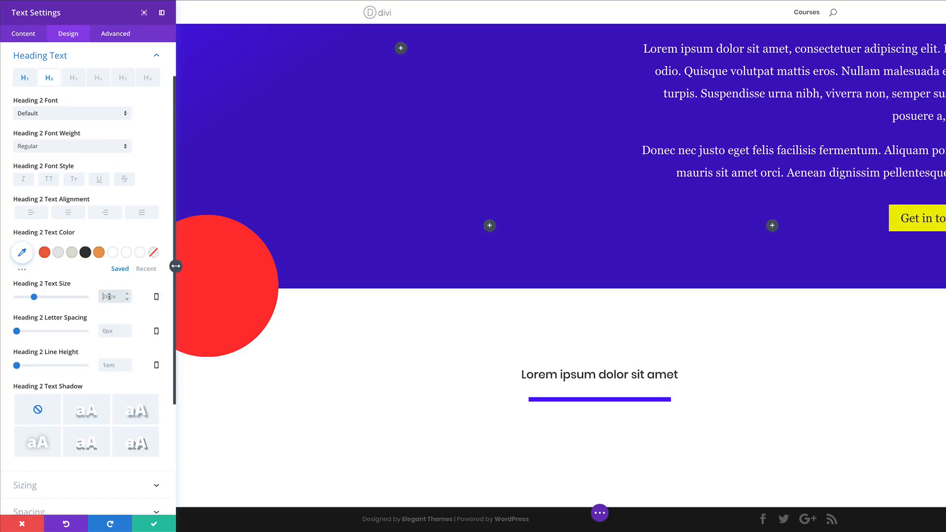
text(50px)
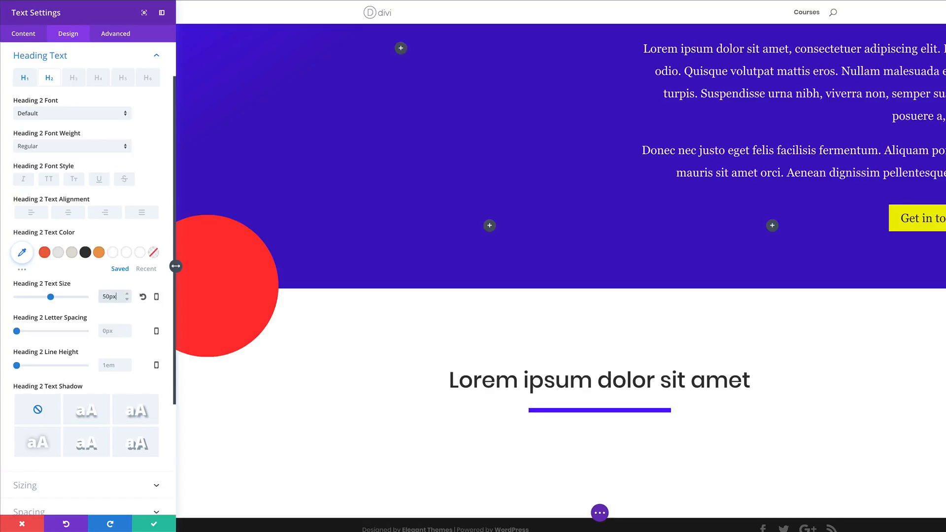
click(153, 523)
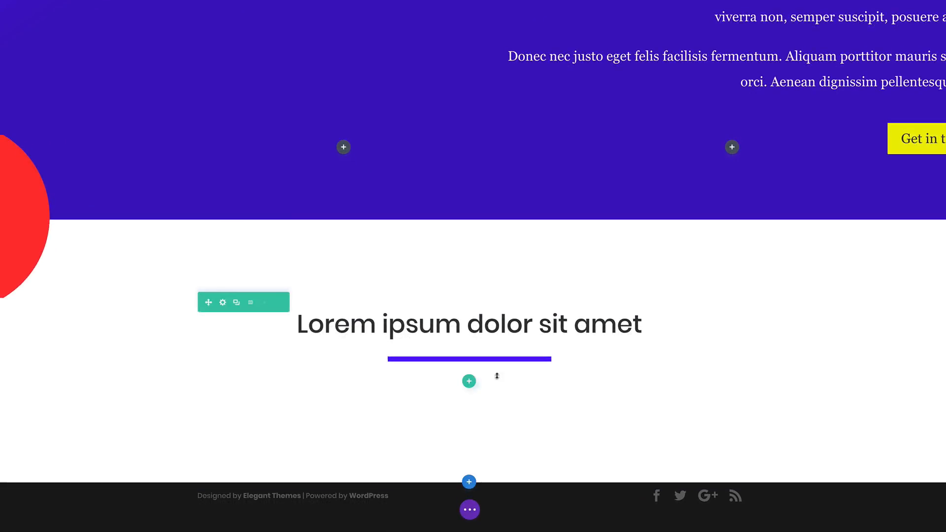
Step: Insert an empty row with four equal columns below the divider
click(468, 380)
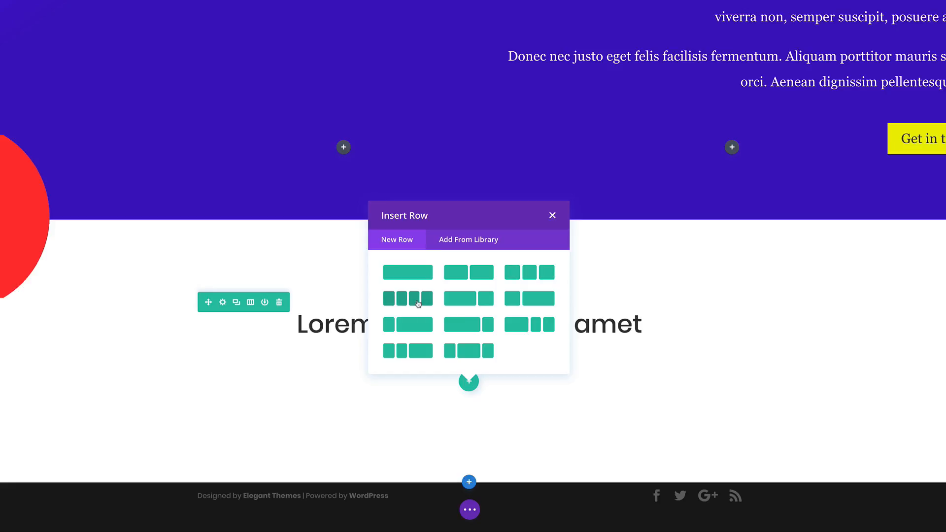
click(417, 303)
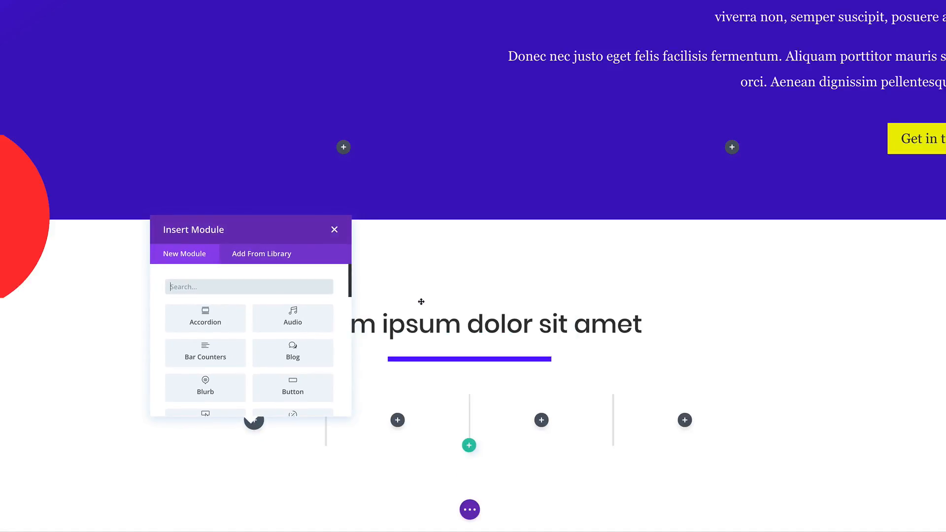
click(334, 229)
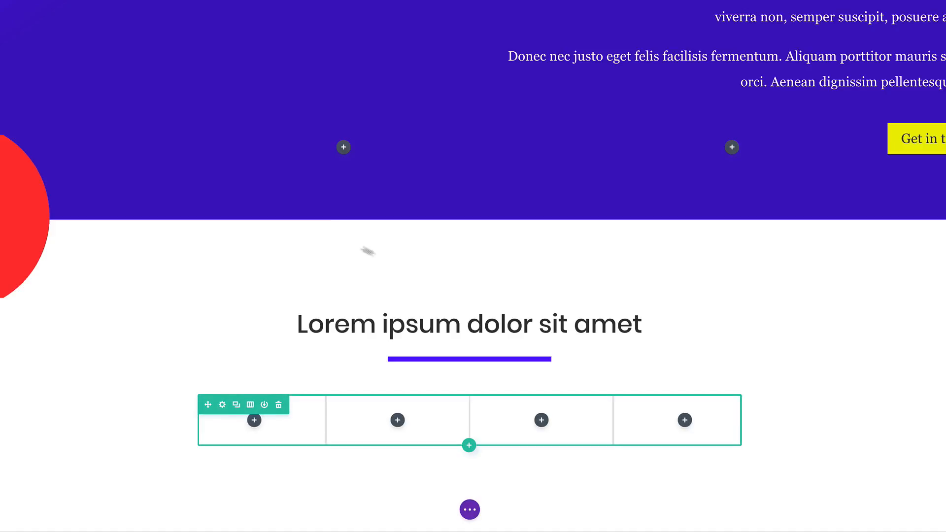
Step: Copy the background gradient from the hero section's settings and close them without saving
scroll(491, 309, up, 5)
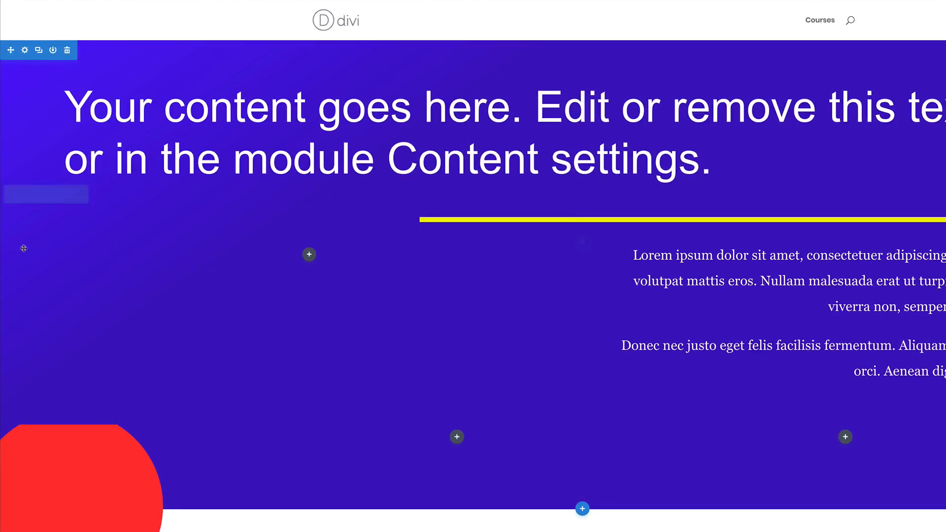
click(25, 51)
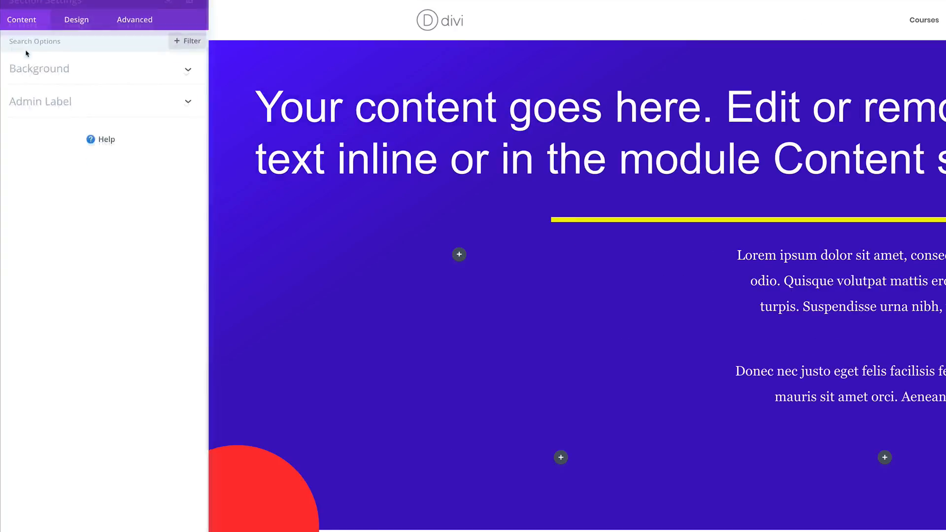
click(76, 88)
mouse_move(90, 109)
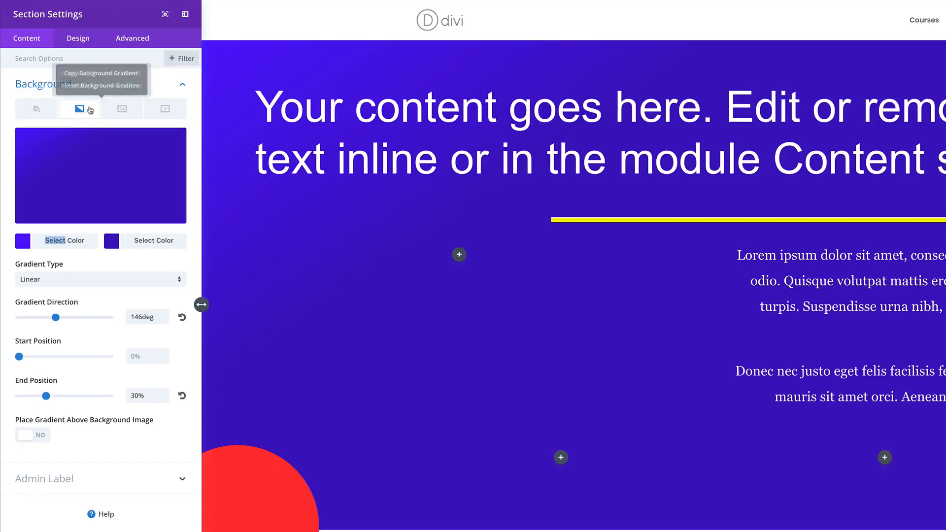
click(108, 72)
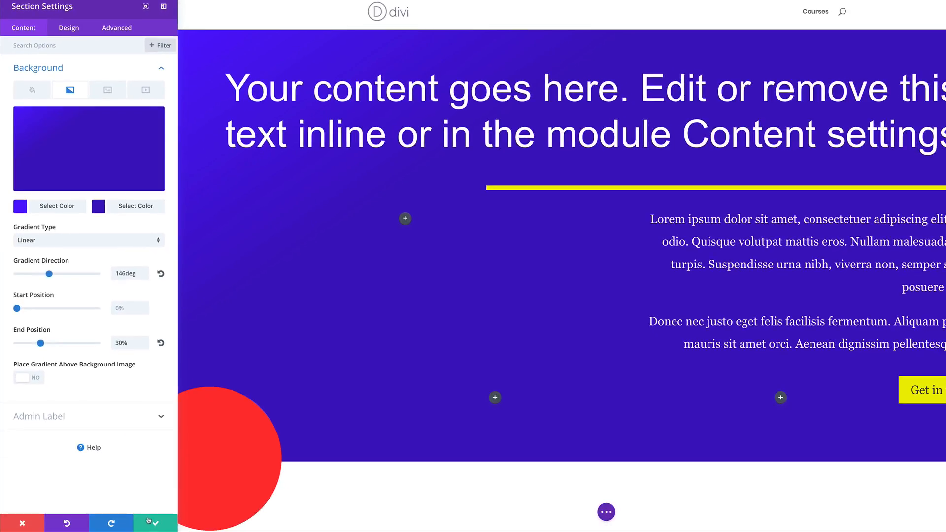
click(22, 524)
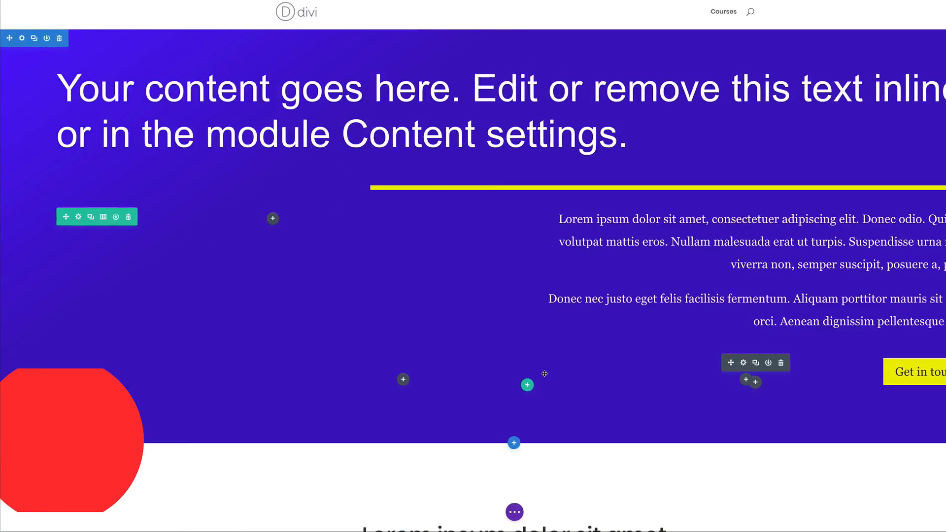
Step: Paste the copied background gradient into the column 1 background of the four-column row
scroll(345, 295, down, 5)
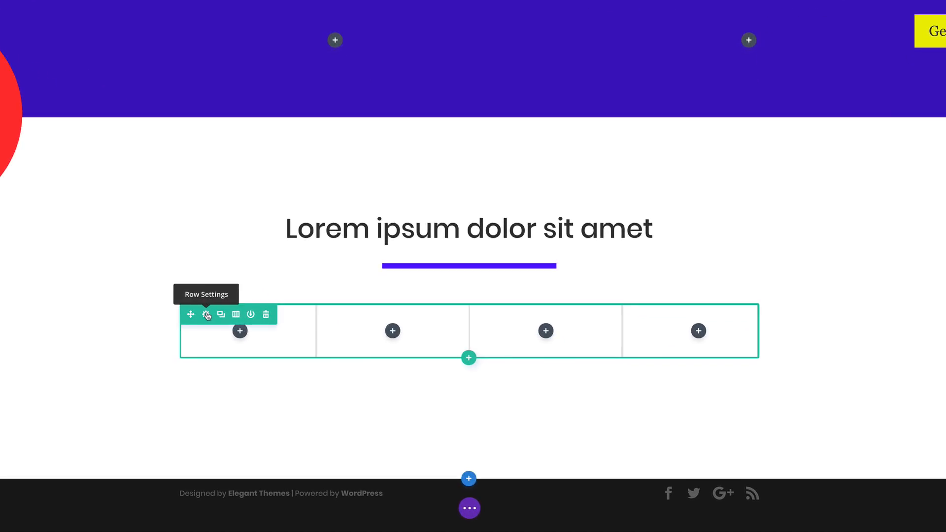
click(207, 316)
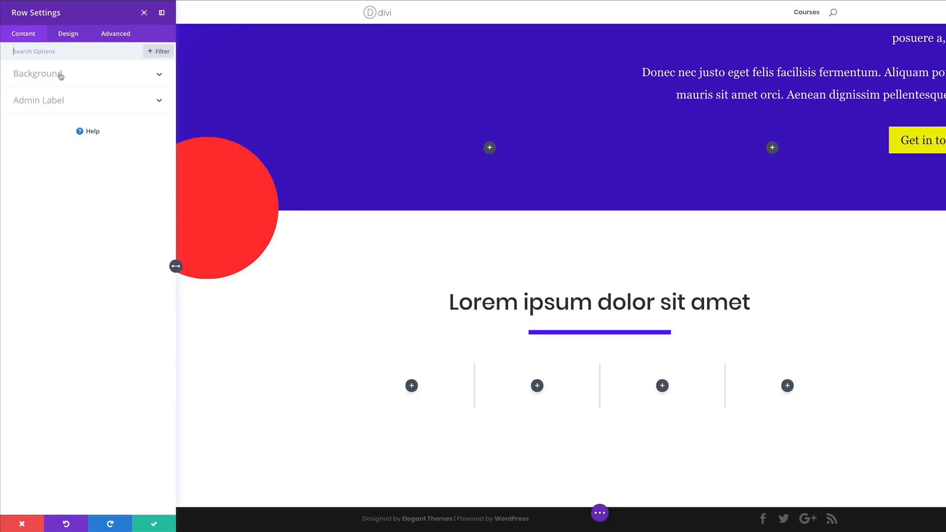
click(61, 75)
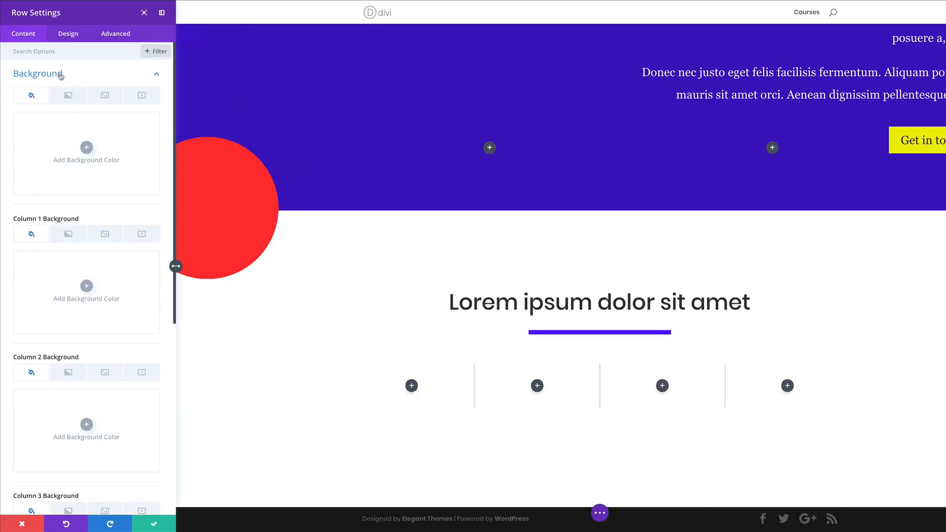
click(70, 234)
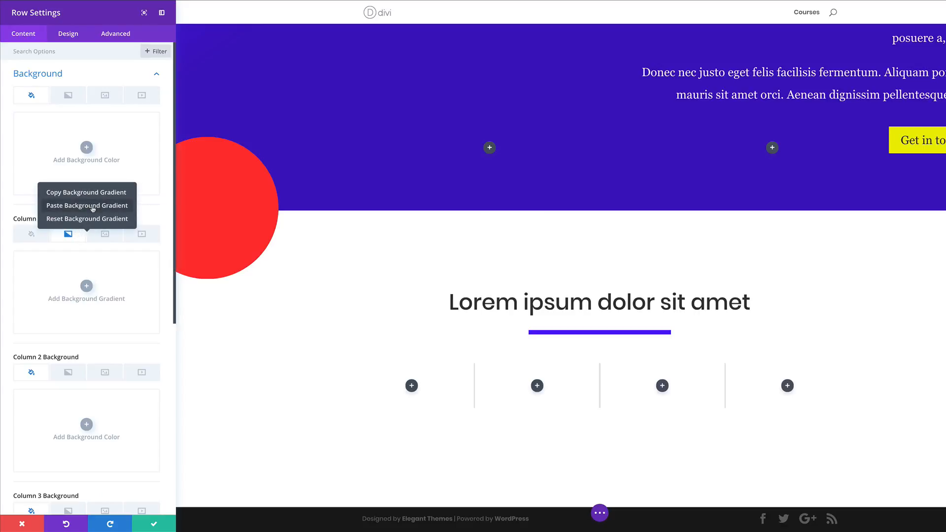
click(93, 206)
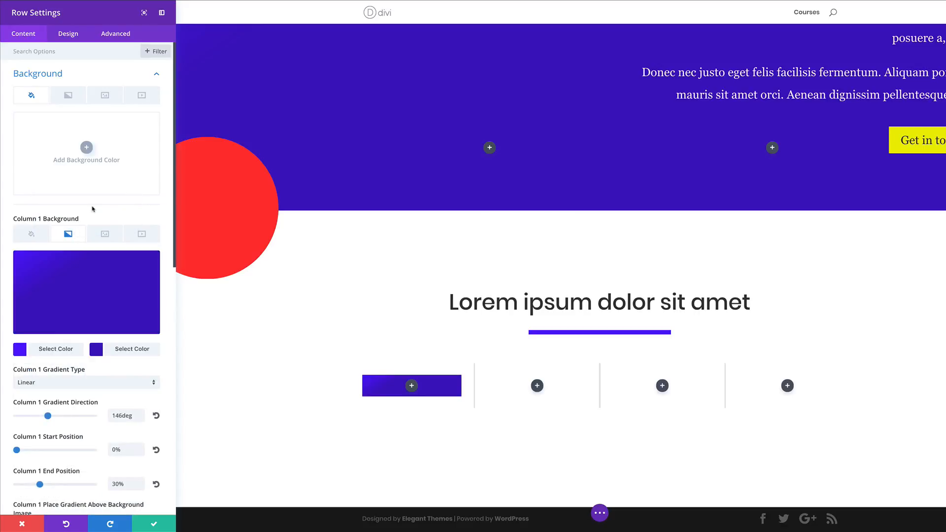
Step: Paste the same gradient into the row's column 3 background and save the row settings
click(154, 523)
scroll(112, 339, down, 1)
scroll(113, 339, down, 6)
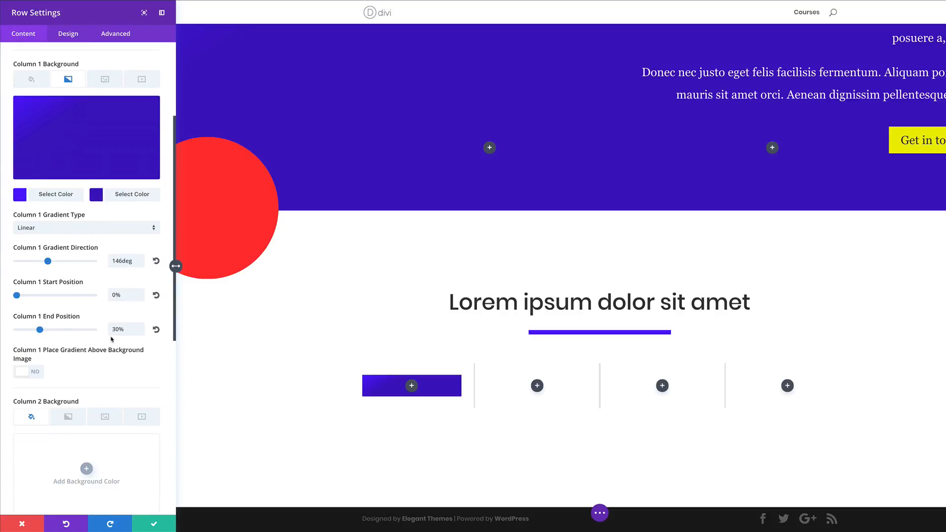
right_click(73, 324)
click(82, 295)
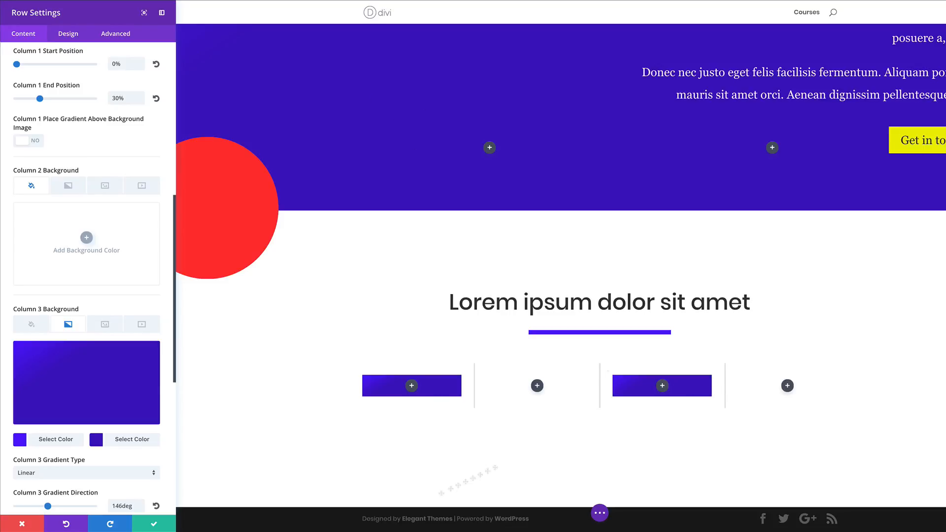
click(154, 525)
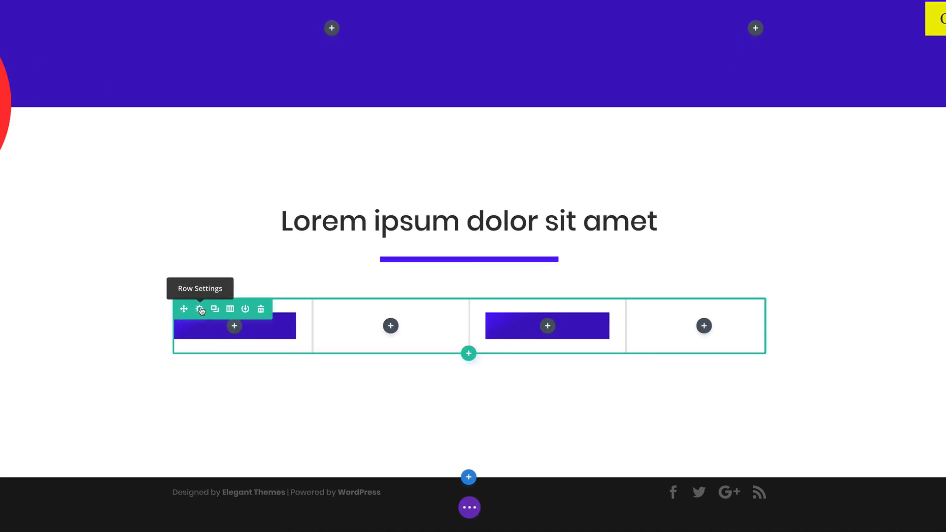
Step: Make the four-column row fullwidth and enable a custom gutter width of 1
click(200, 308)
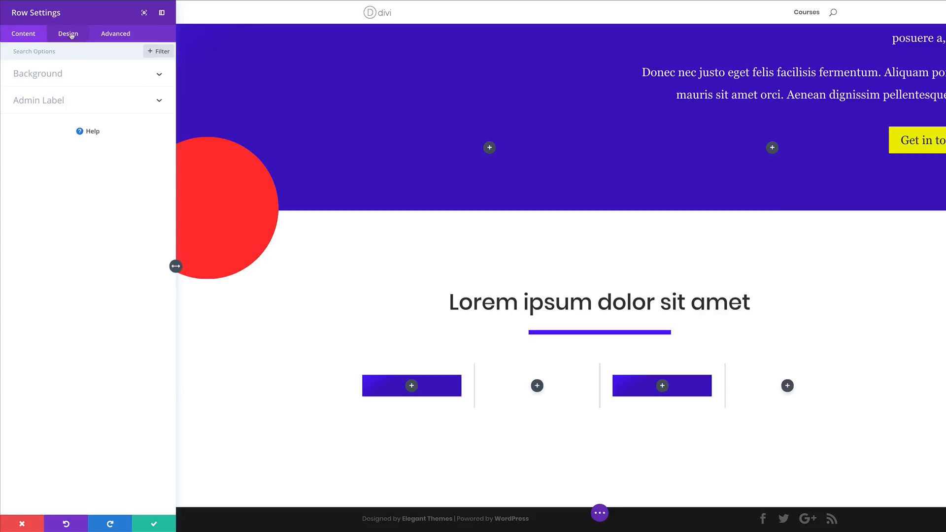
click(71, 36)
click(37, 102)
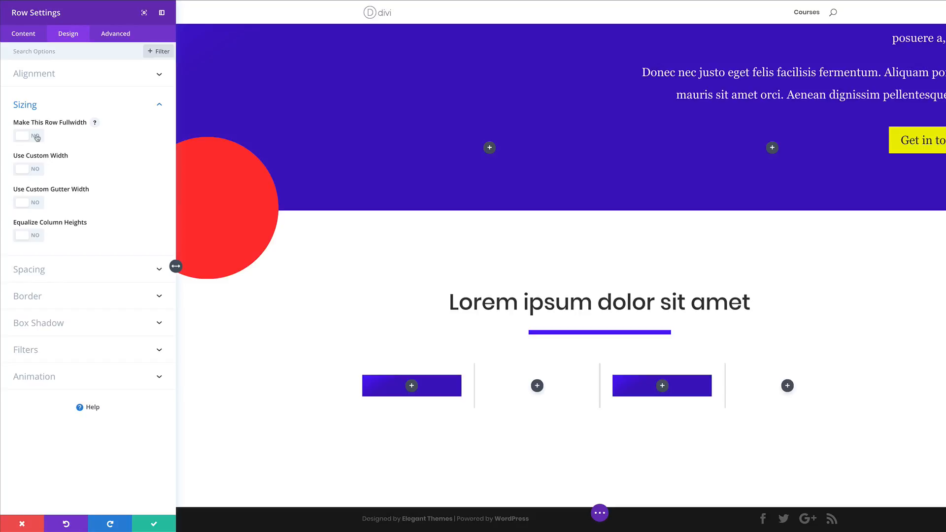
click(37, 137)
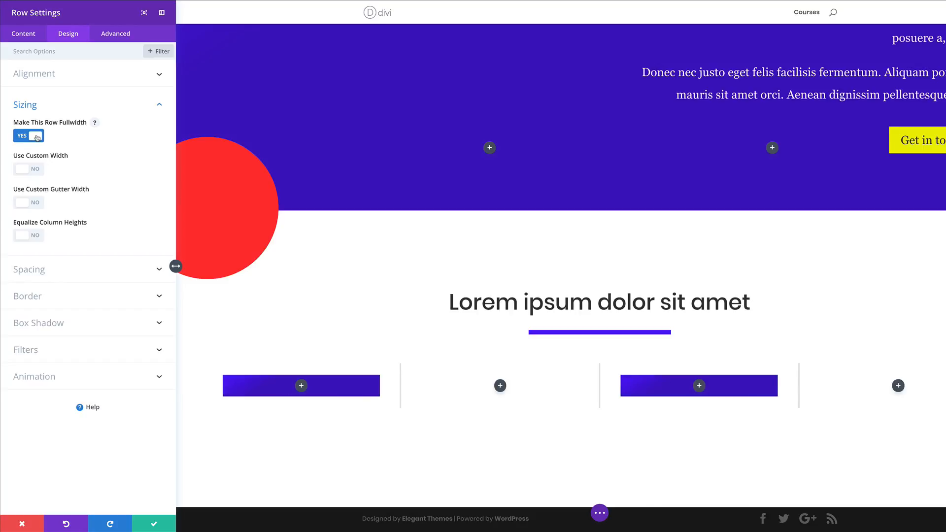
click(40, 206)
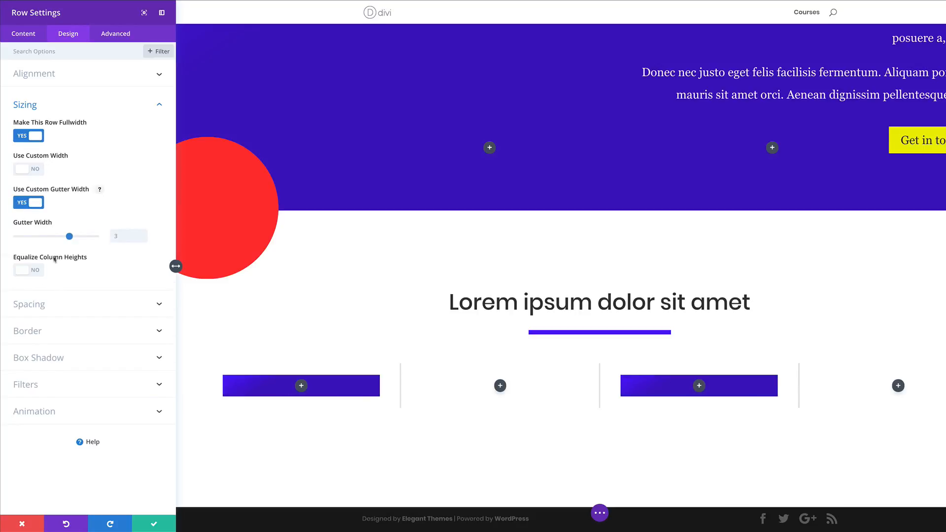
drag(68, 238, 18, 239)
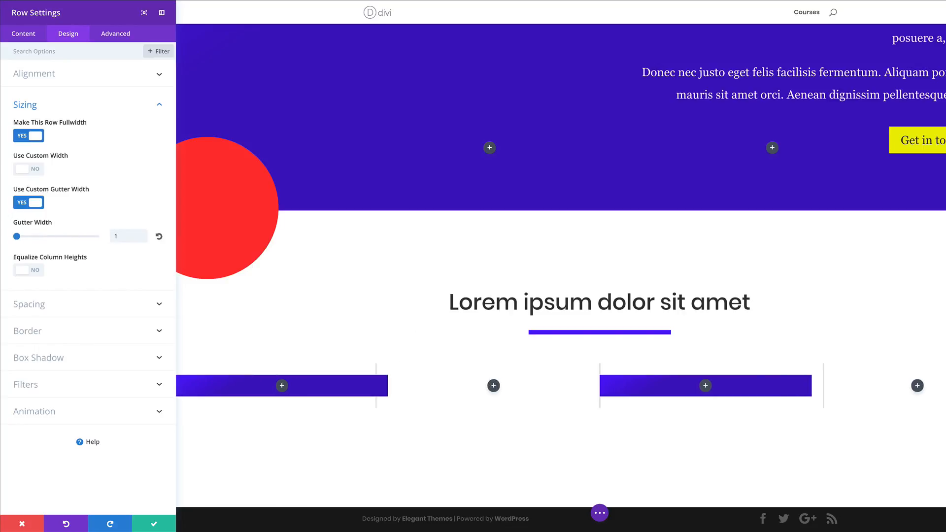
Step: Give the four-column row a 100px top margin and 0px top and bottom padding, and save the row settings
click(40, 305)
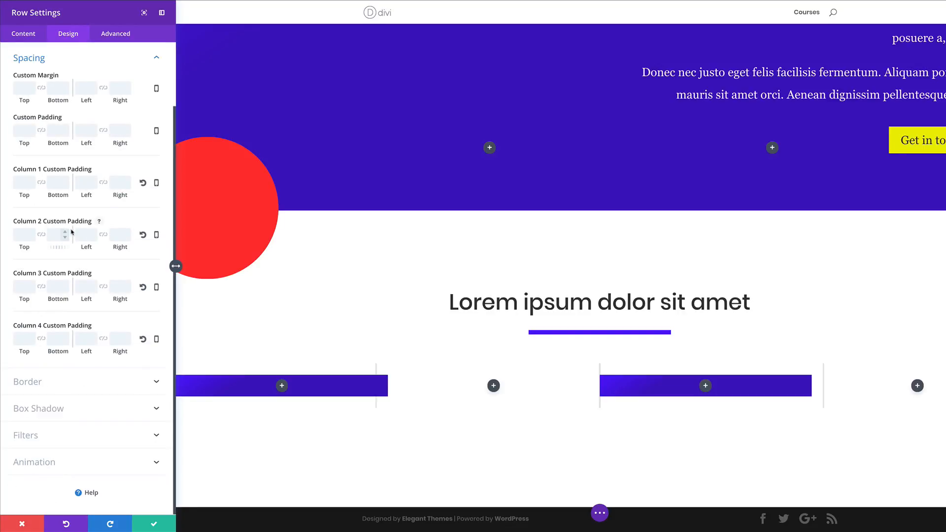
click(20, 88)
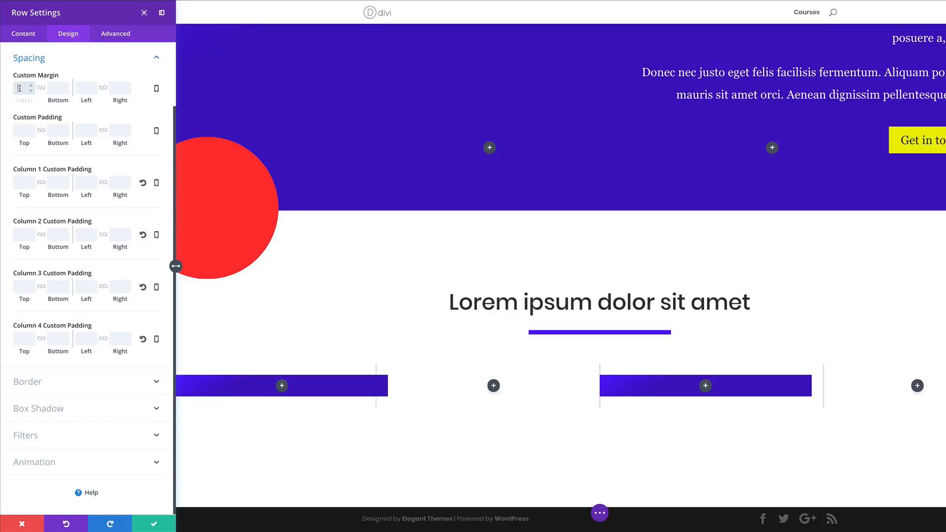
click(20, 134)
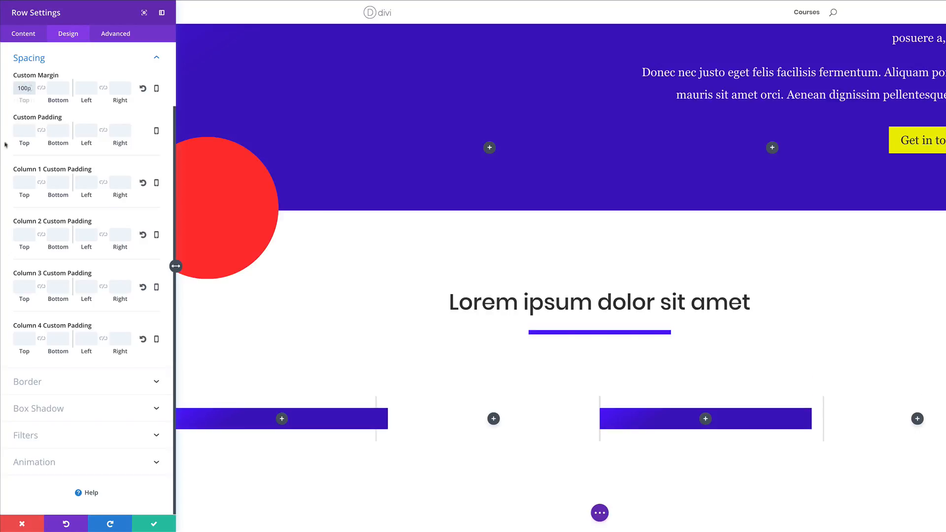
click(42, 132)
text(0)
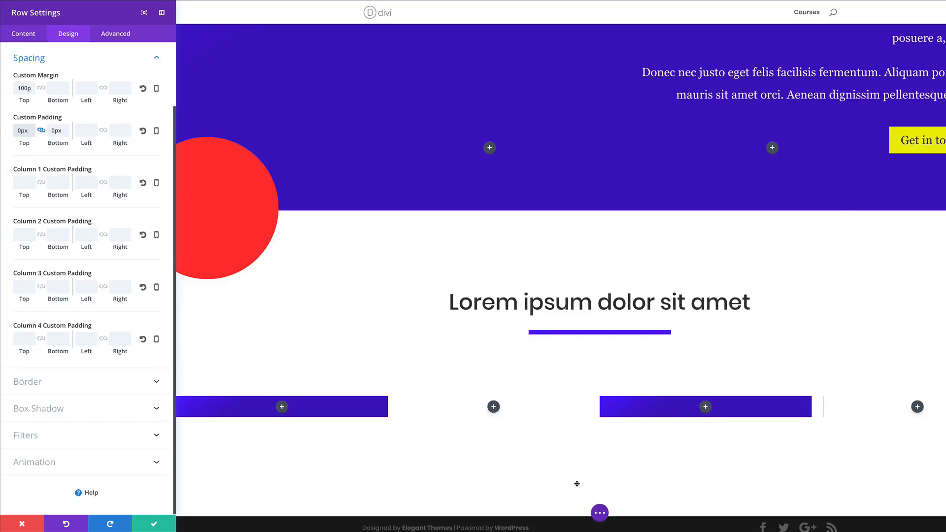
click(153, 523)
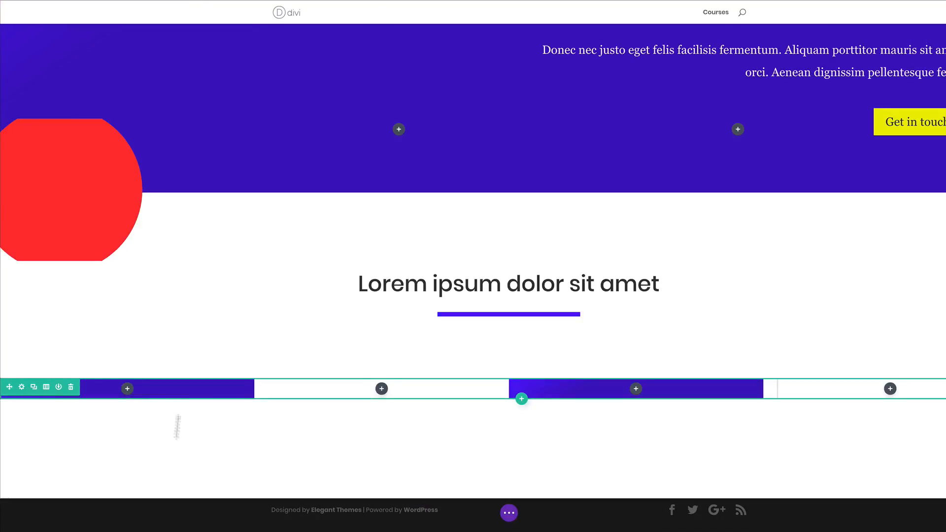
Step: Add a Blurb module to the row's first column and use the solid down-pointing triangle icon instead of its image
click(171, 340)
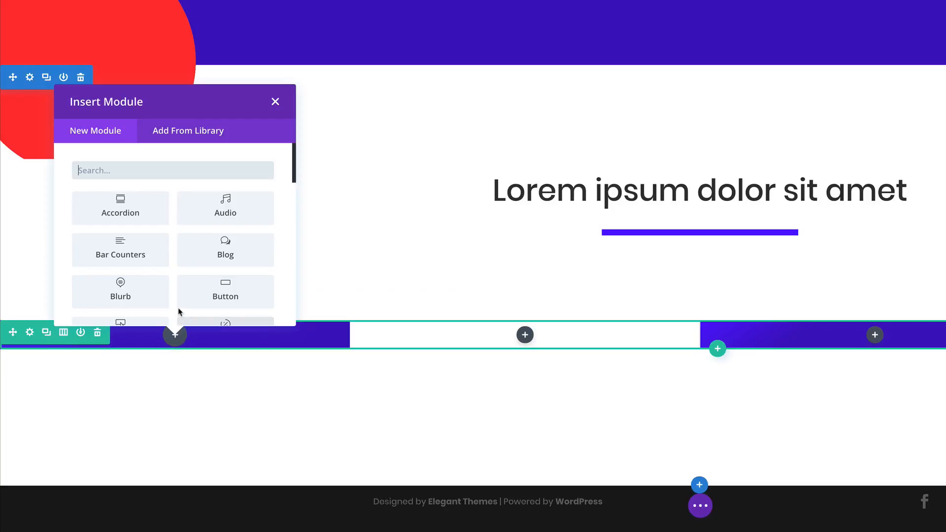
click(142, 295)
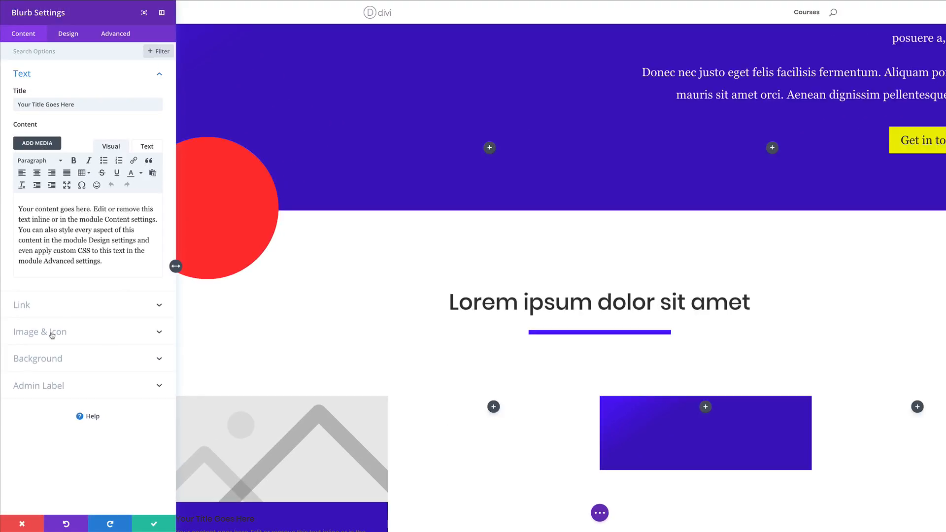
click(52, 333)
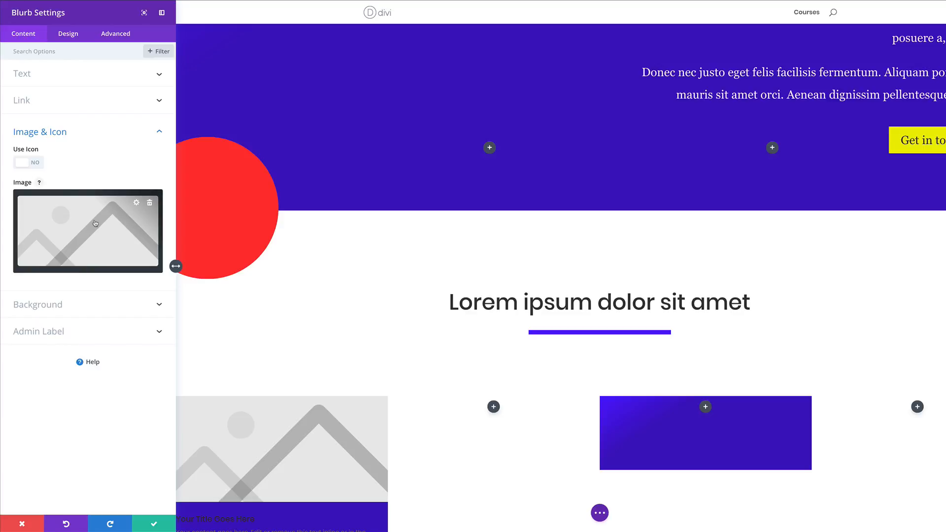
click(37, 164)
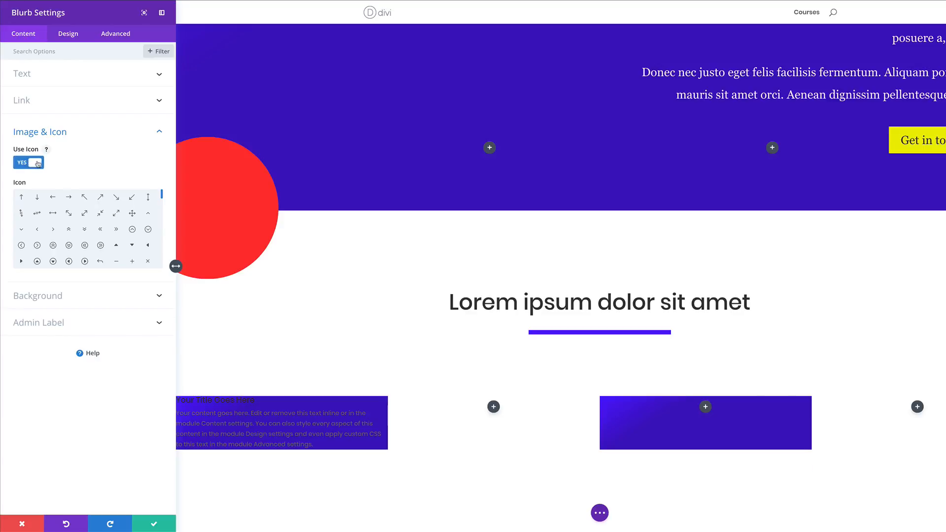
click(133, 246)
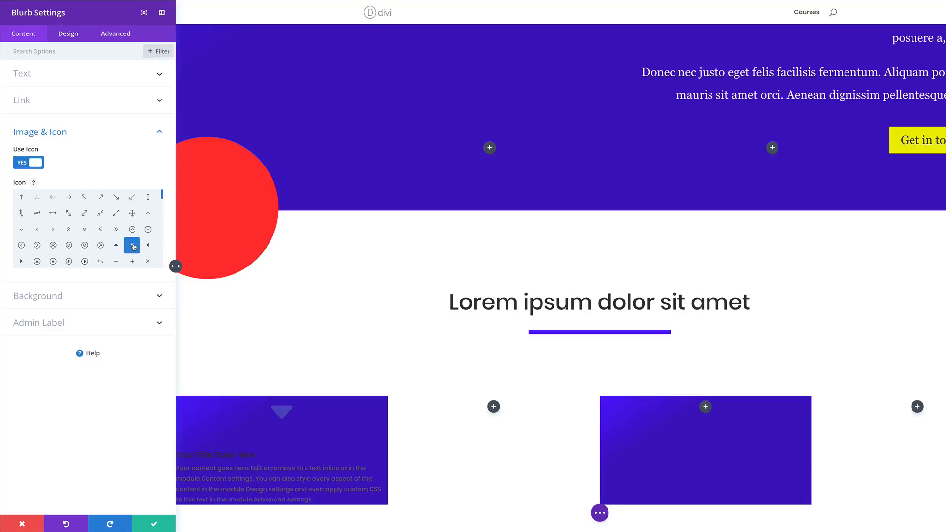
Step: Set the blurb's icon color to #edf000
click(72, 34)
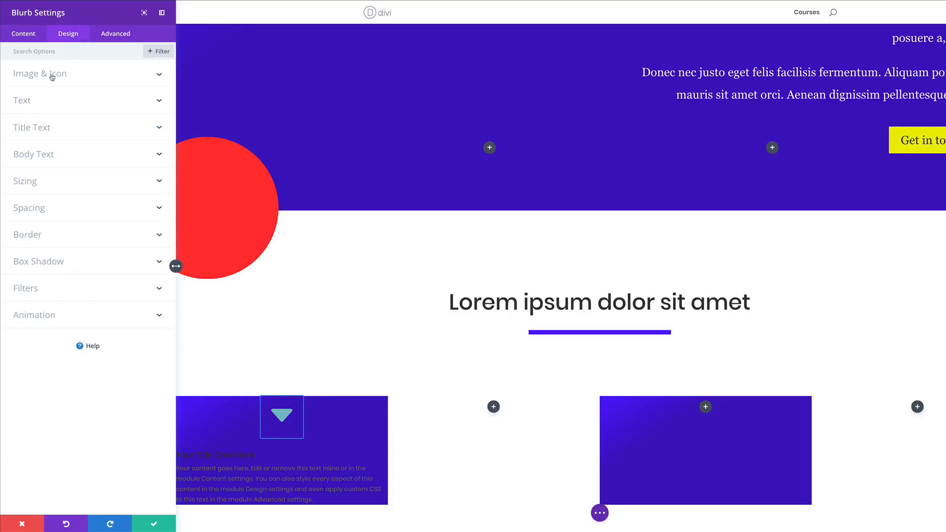
click(52, 77)
click(22, 112)
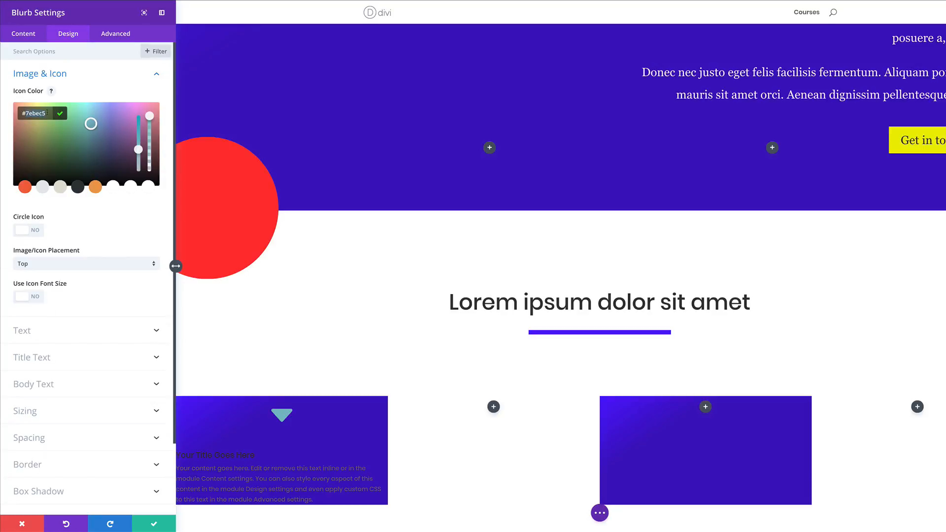
text(edf000)
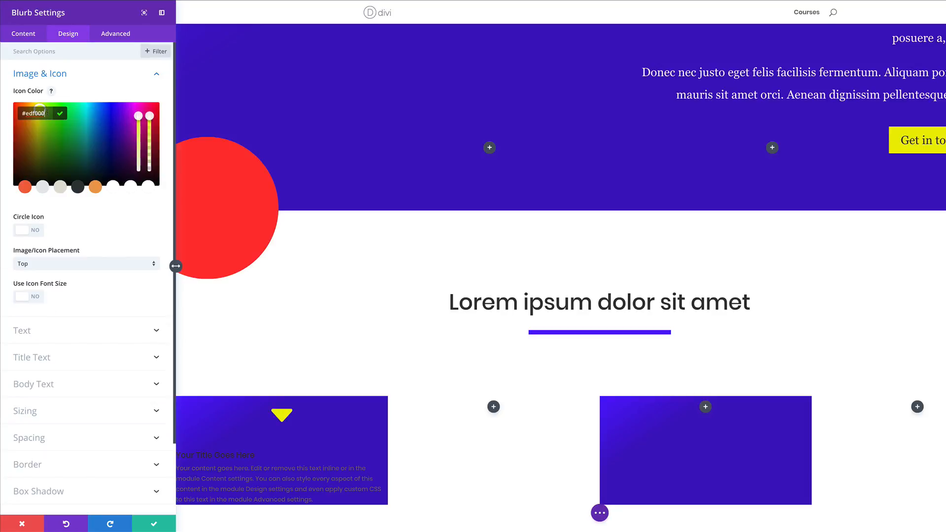
Step: Center the blurb's text orientation and set its text color to Light
click(76, 331)
click(70, 122)
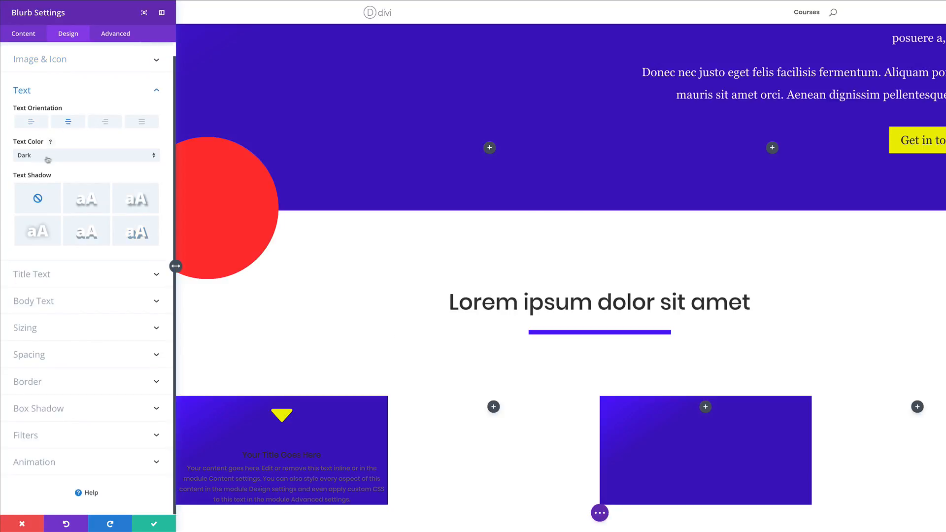
scroll(367, 332, down, 3)
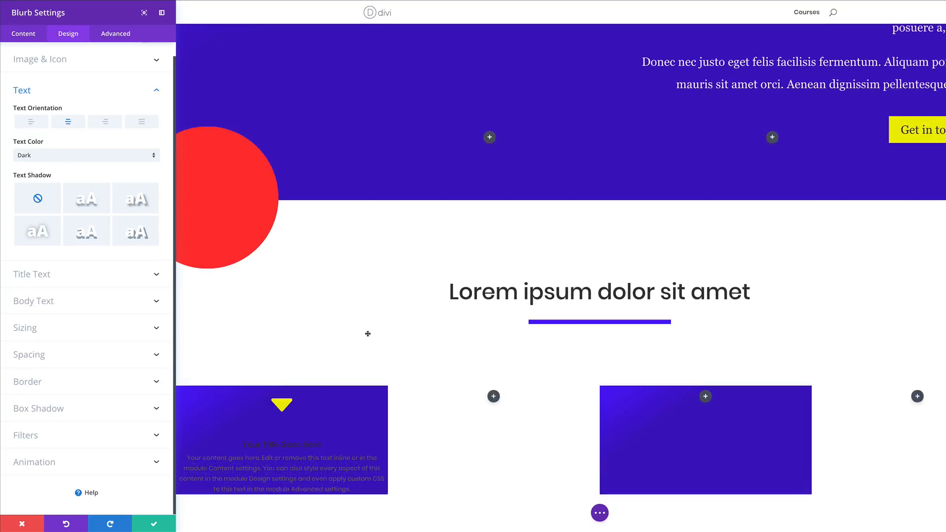
click(66, 156)
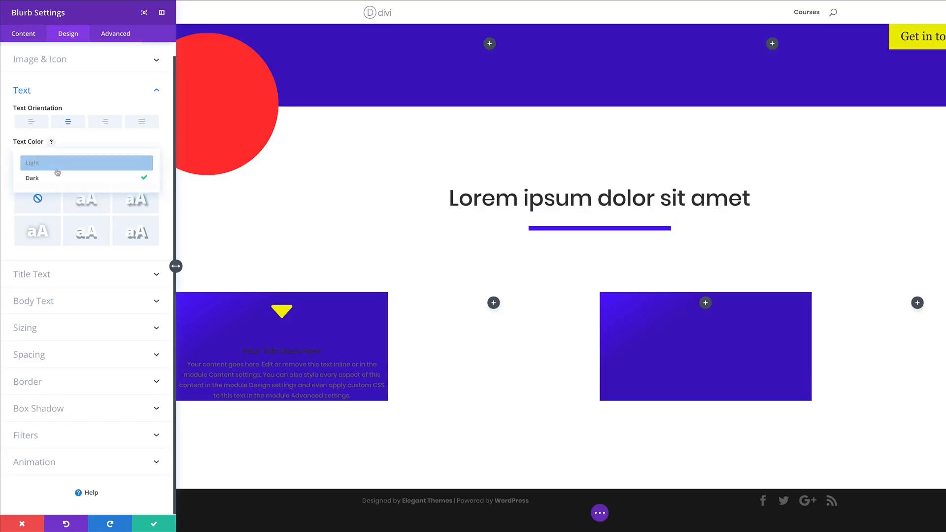
click(50, 160)
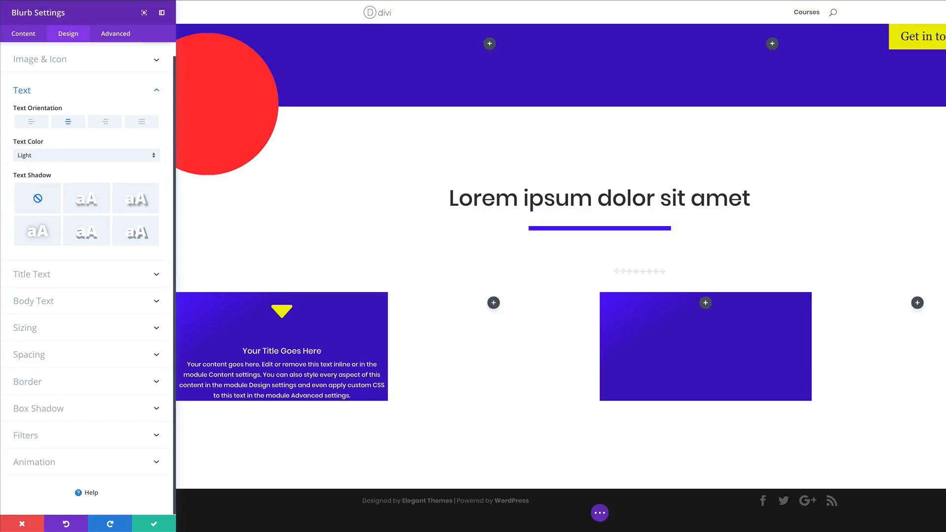
Step: Style the blurb title with the Arial font, a text size of 31px and a line height of 2em
click(40, 275)
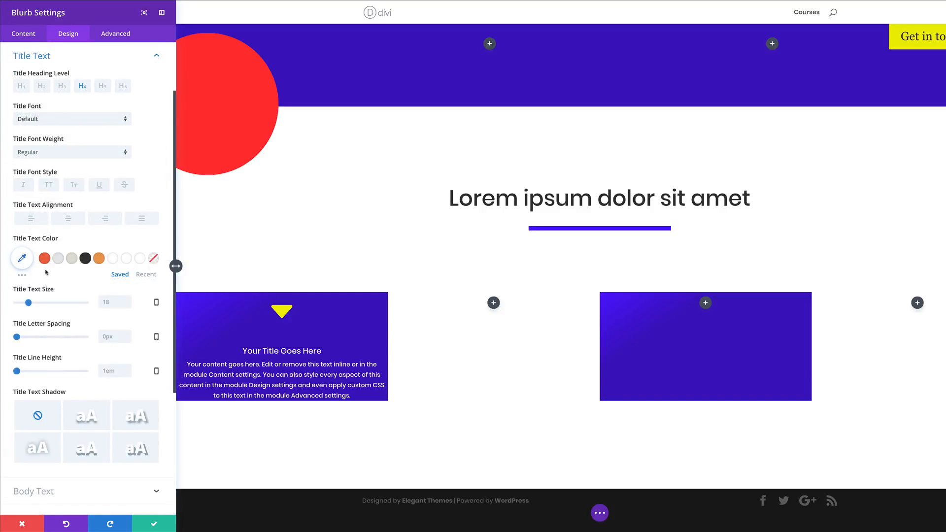
click(73, 120)
click(43, 233)
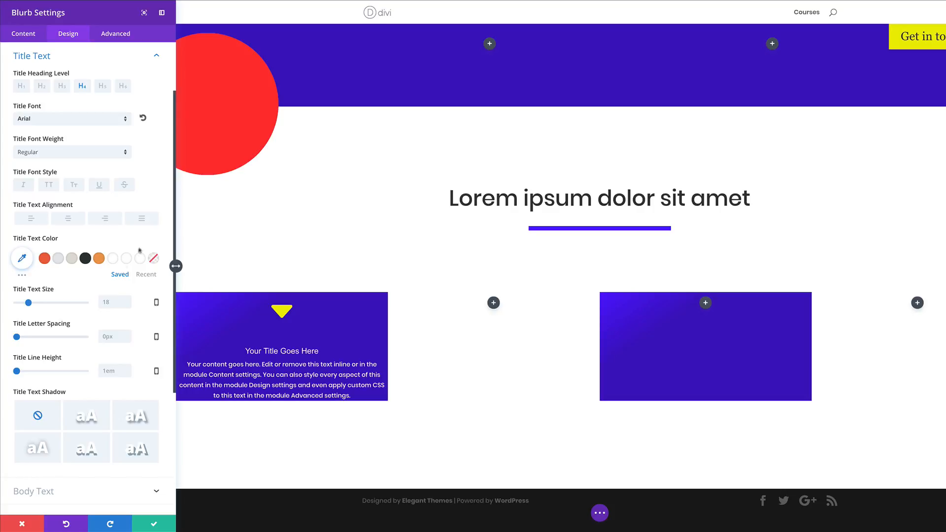
text(31px)
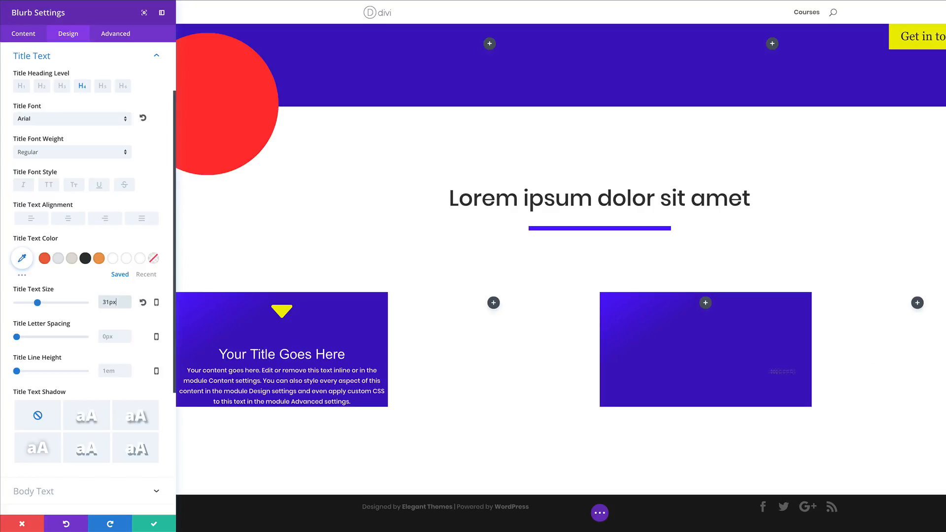
click(113, 369)
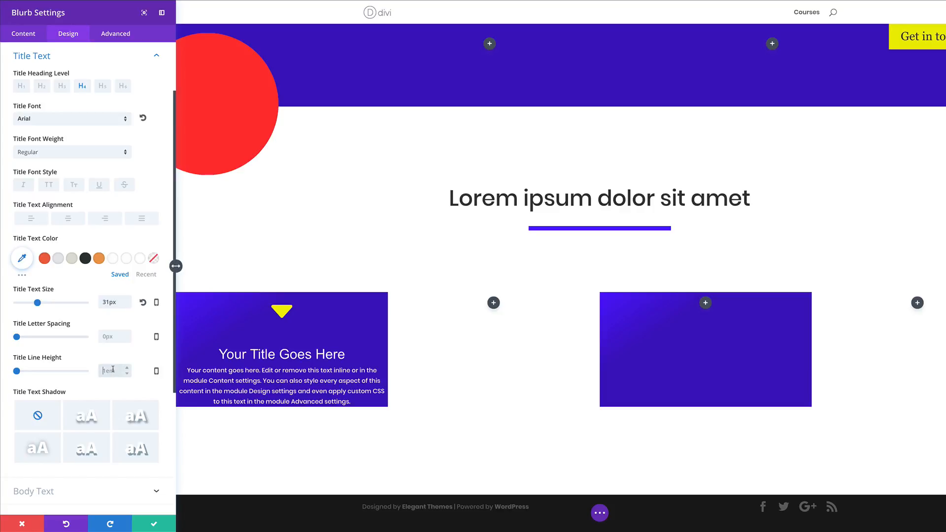
text(2em)
Step: Style the blurb body text with the Georgia font, a text size of 18px and a line height of 2.2em
click(98, 491)
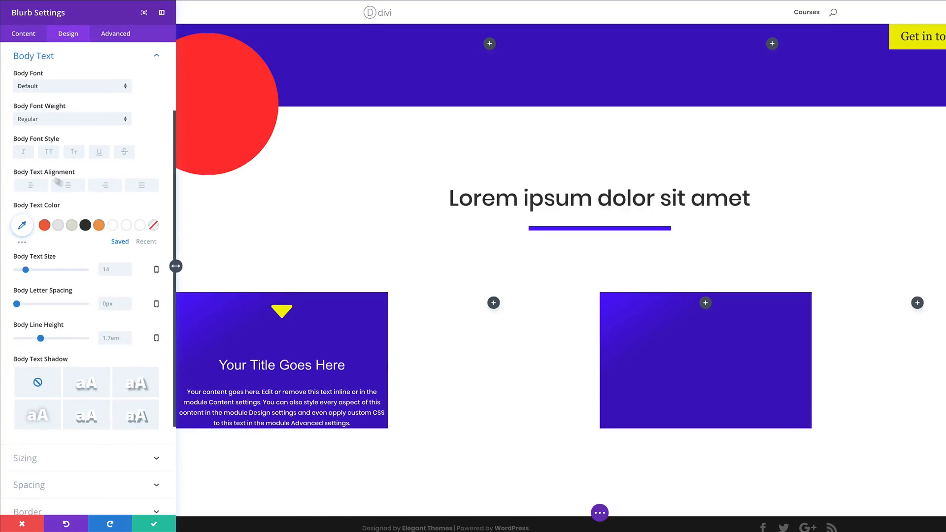
click(53, 86)
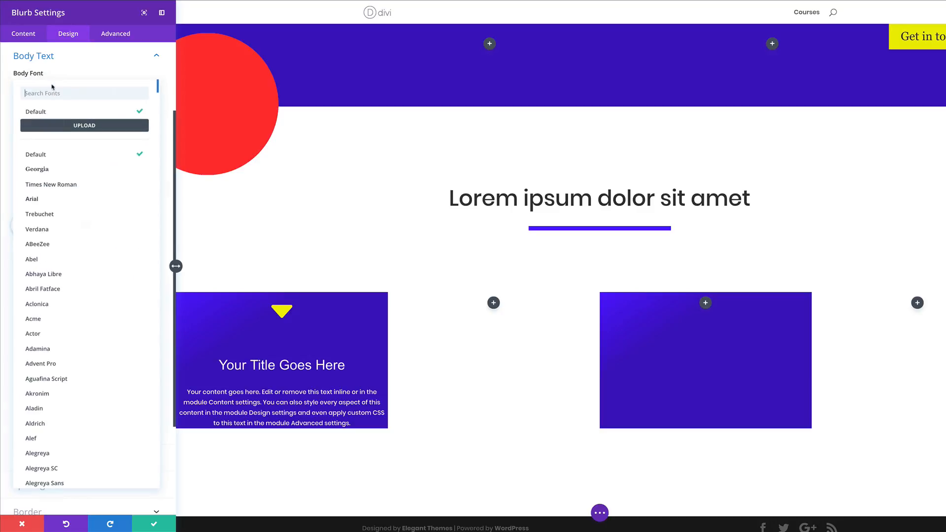
click(63, 169)
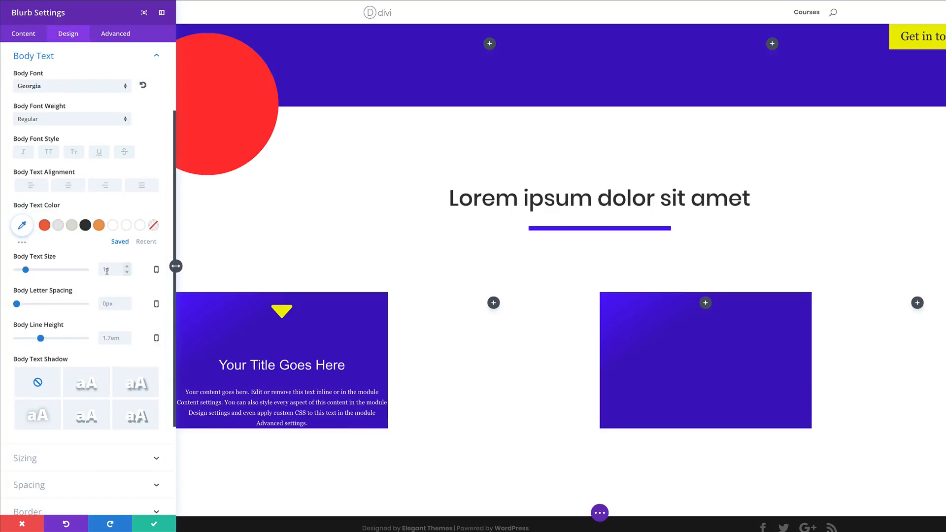
text(18px)
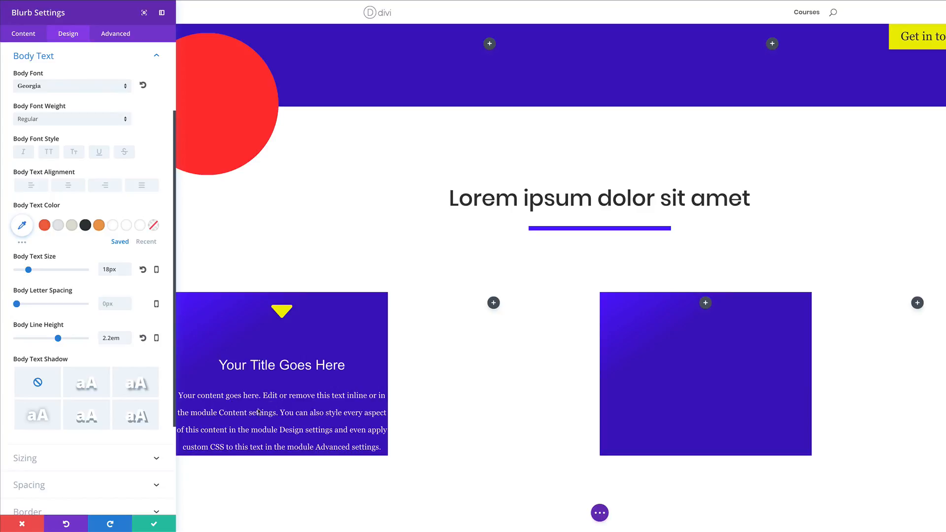
Step: Set the blurb's custom padding to 50px top and bottom and 20px left and right, using linked values
scroll(98, 461, down, 1)
scroll(97, 463, down, 3)
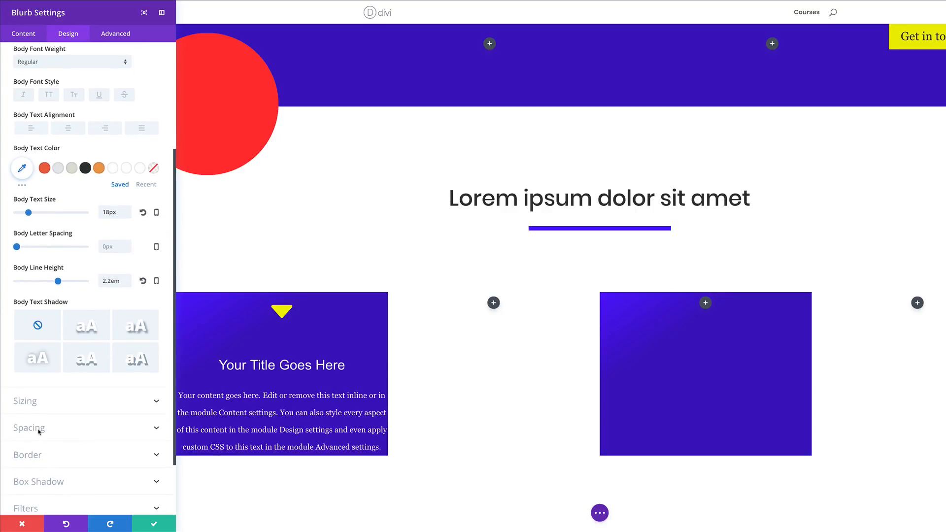
click(38, 432)
click(42, 286)
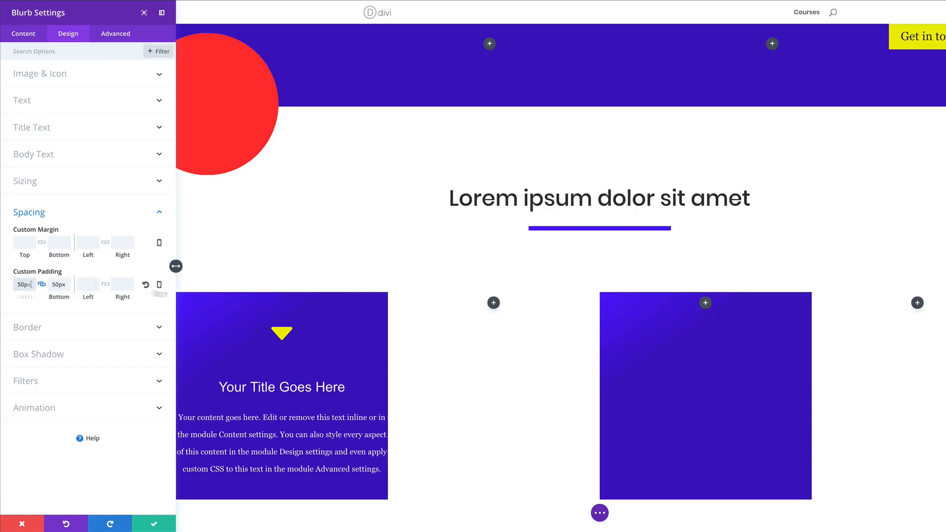
click(105, 284)
click(105, 284)
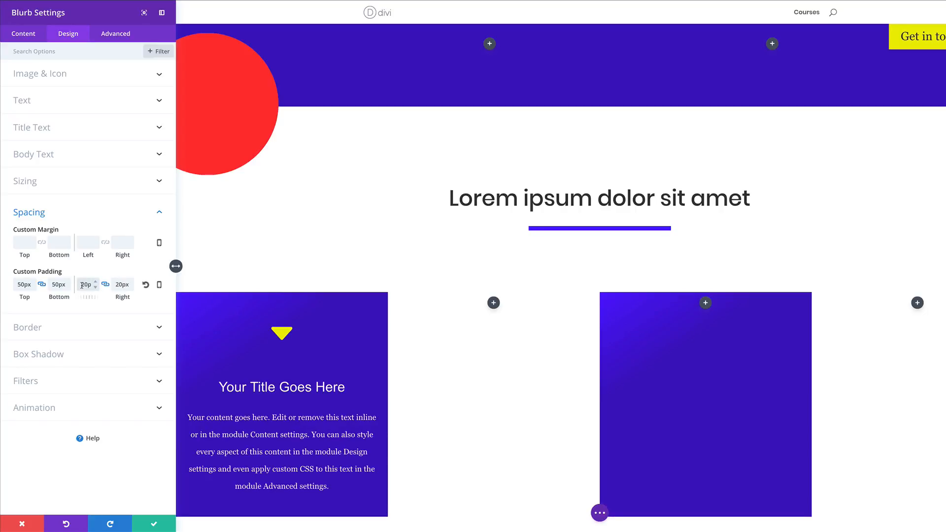
click(82, 285)
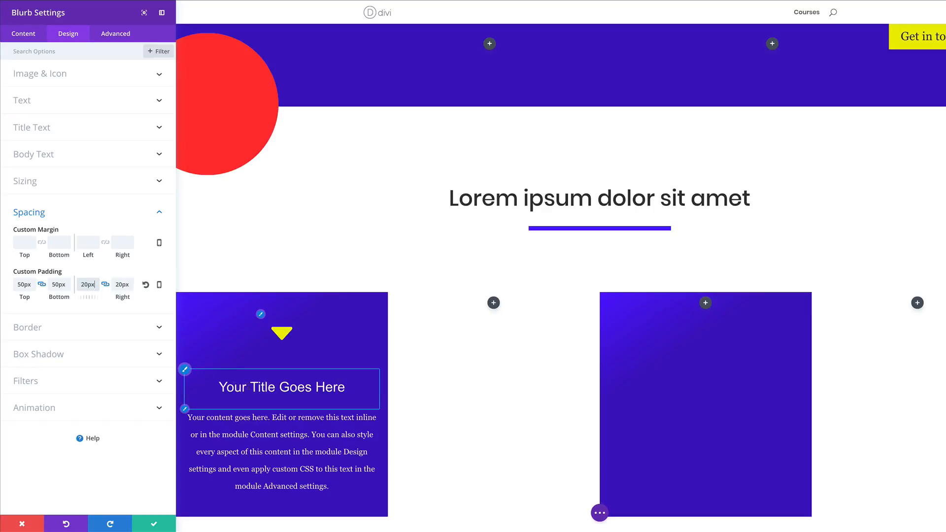
Step: Replace the blurb's title with "Service" directly on the page and save the module
drag(218, 386, 344, 387)
text(S)
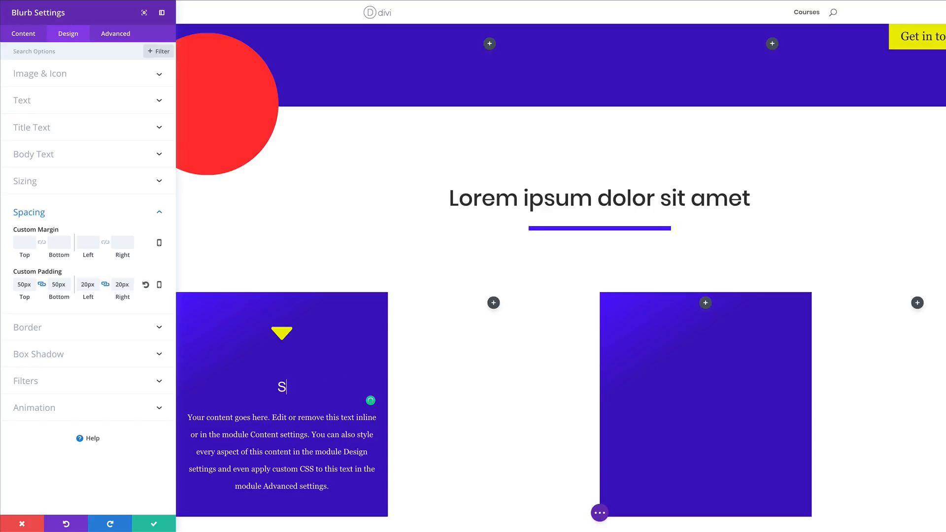
text(ervice)
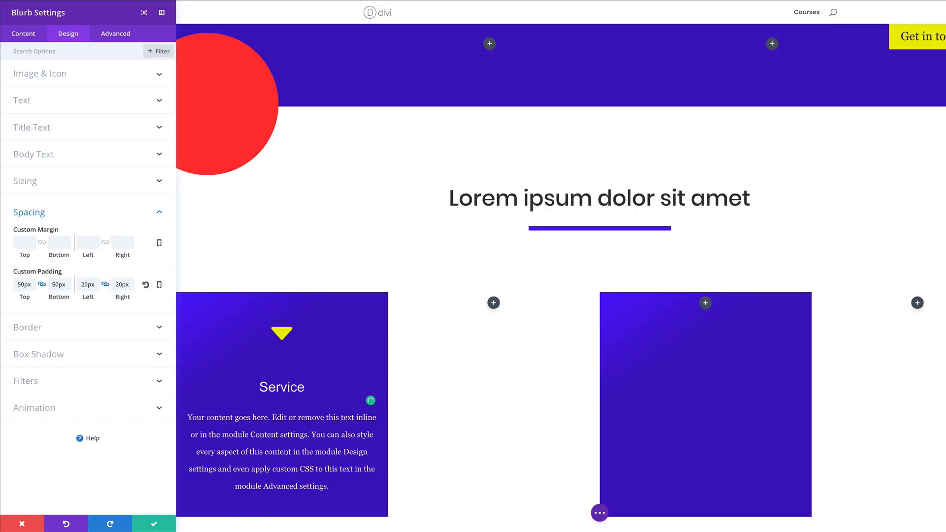
click(154, 523)
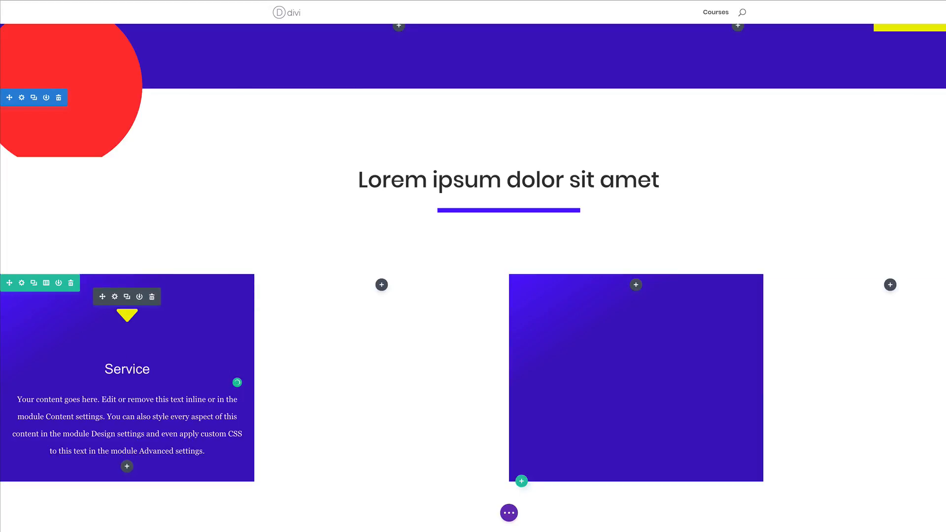
Step: Duplicate the Service blurb and move the copy into the row's empty second column
click(127, 297)
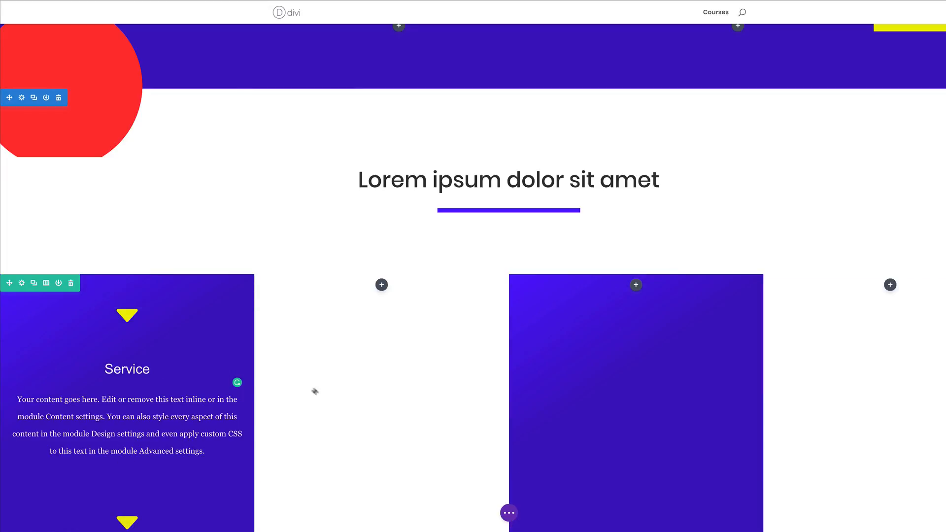
scroll(315, 392, down, 2)
drag(103, 188, 393, 188)
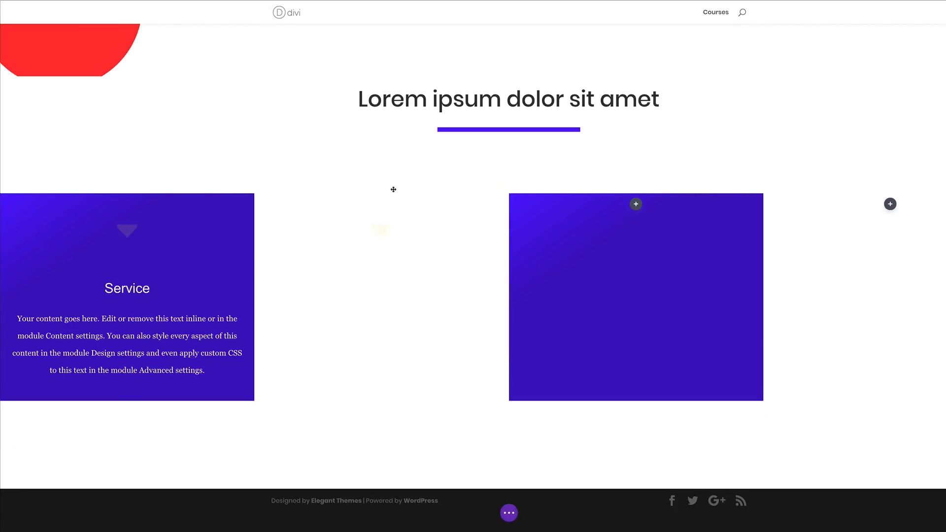
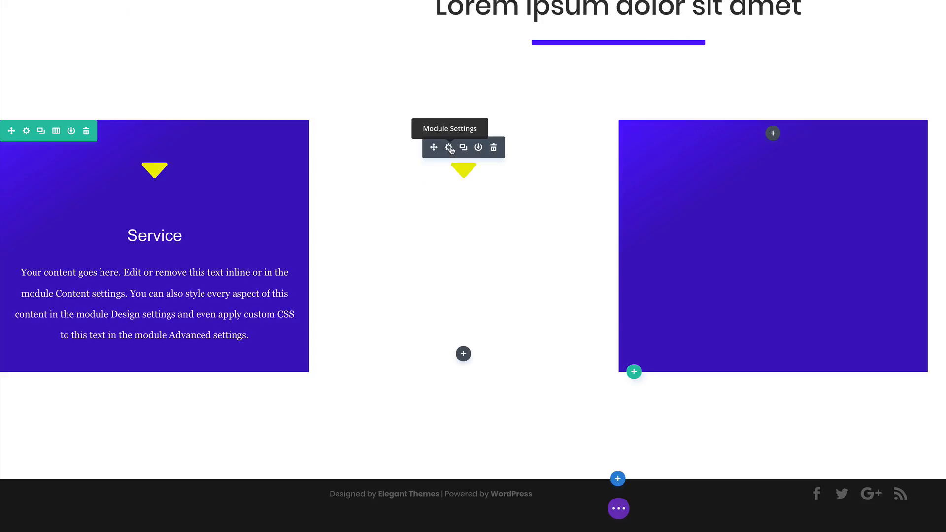
Step: Change the second column blurb's icon to the solid upward triangle and set its icon color to #ff3233
click(449, 148)
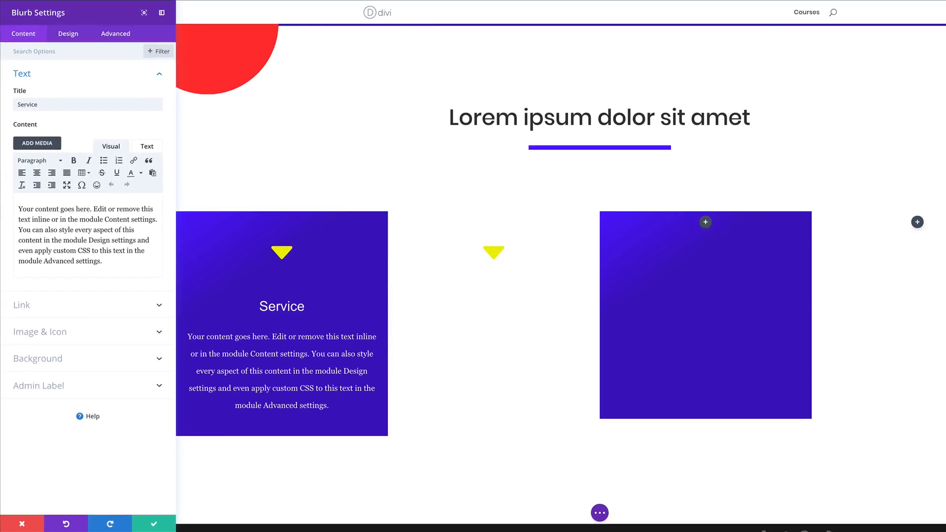
click(62, 336)
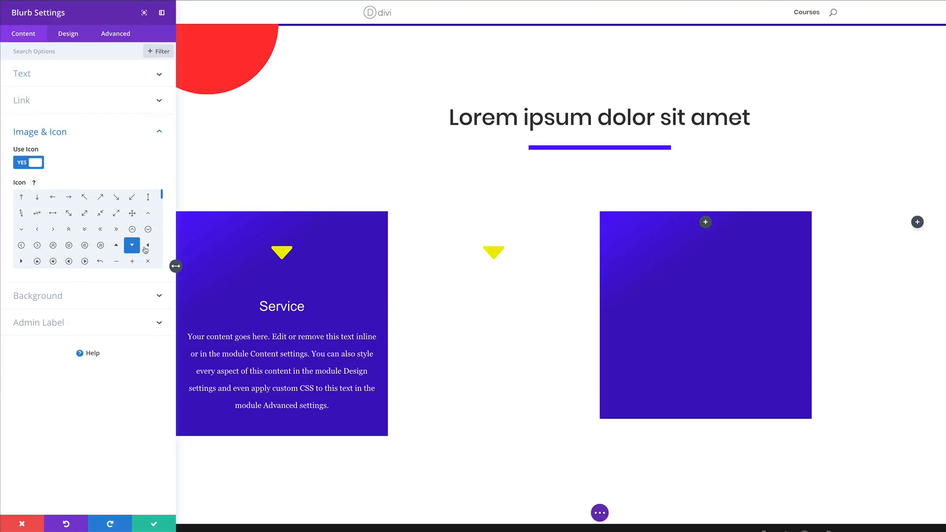
click(117, 248)
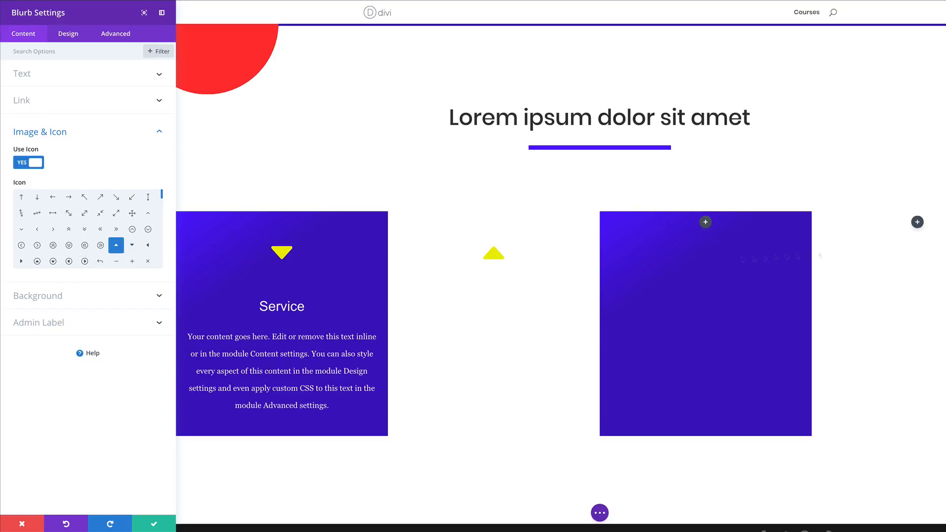
click(69, 34)
click(52, 75)
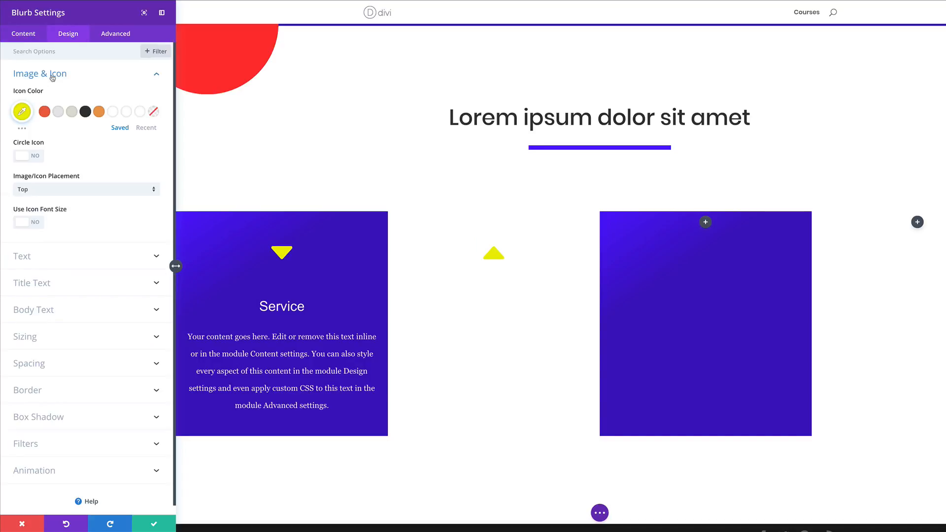
click(25, 114)
double_click(30, 114)
text(ff3233)
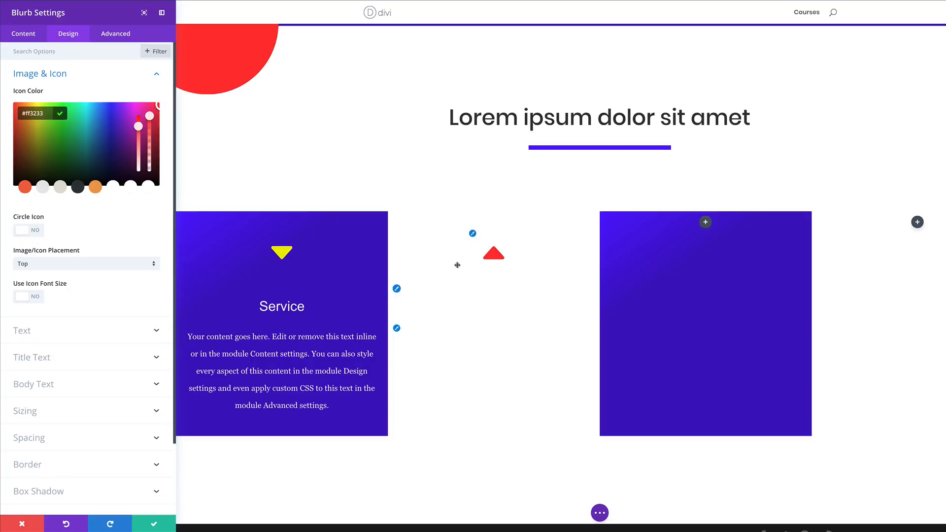
Step: Set the second column blurb's text color to Dark
click(54, 332)
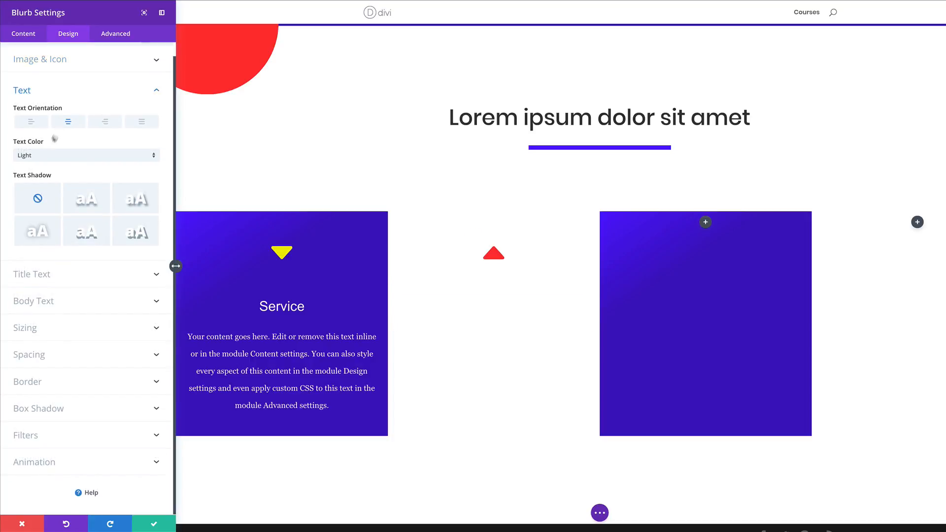
click(36, 155)
click(46, 179)
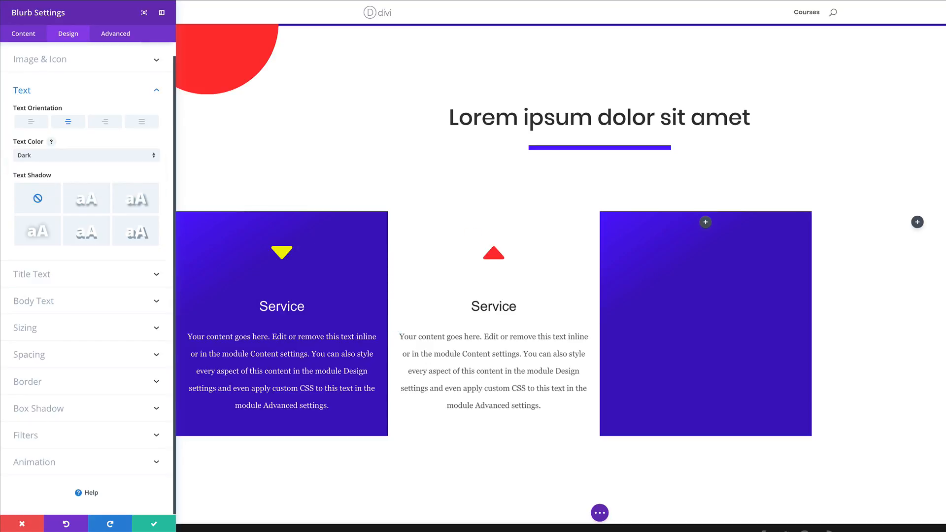
Step: Set the blurb's custom top margin to 100px on desktop and 0px on tablet, and check the smartphone layout
click(53, 331)
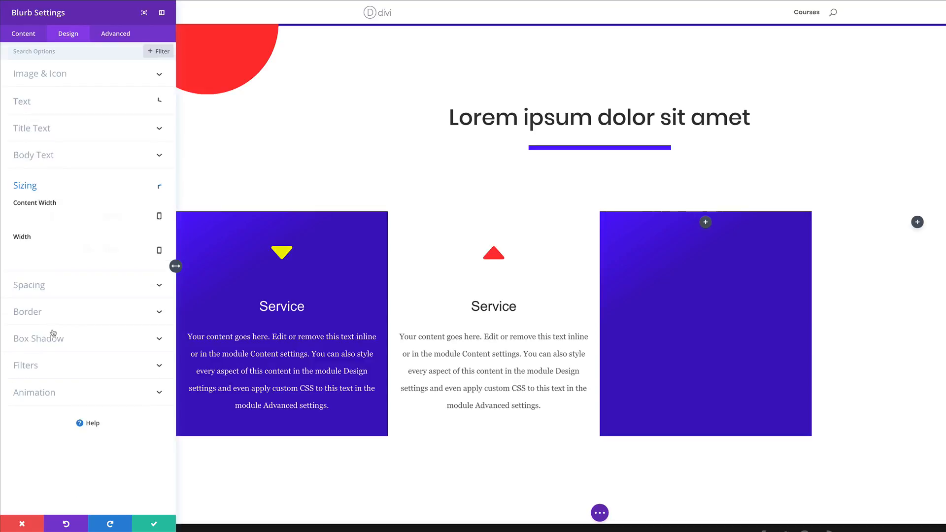
click(31, 284)
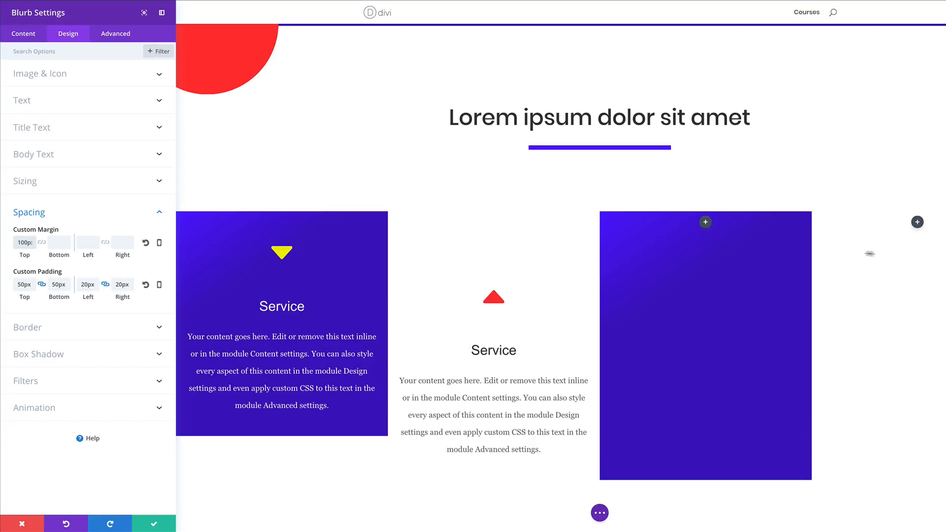
click(159, 243)
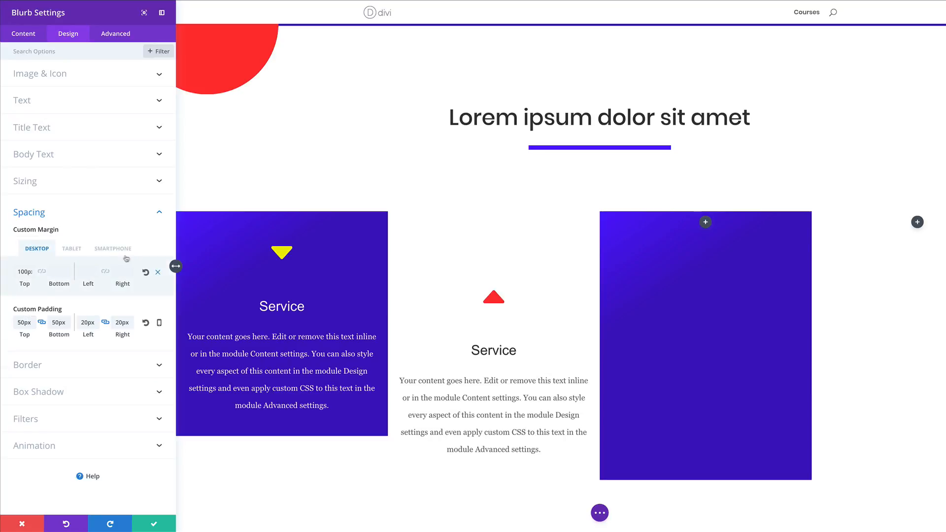
click(72, 250)
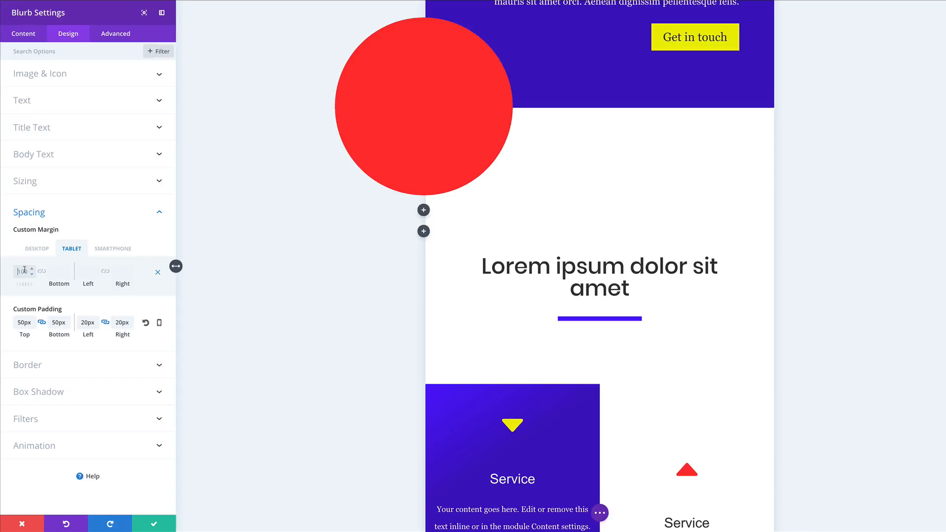
click(111, 250)
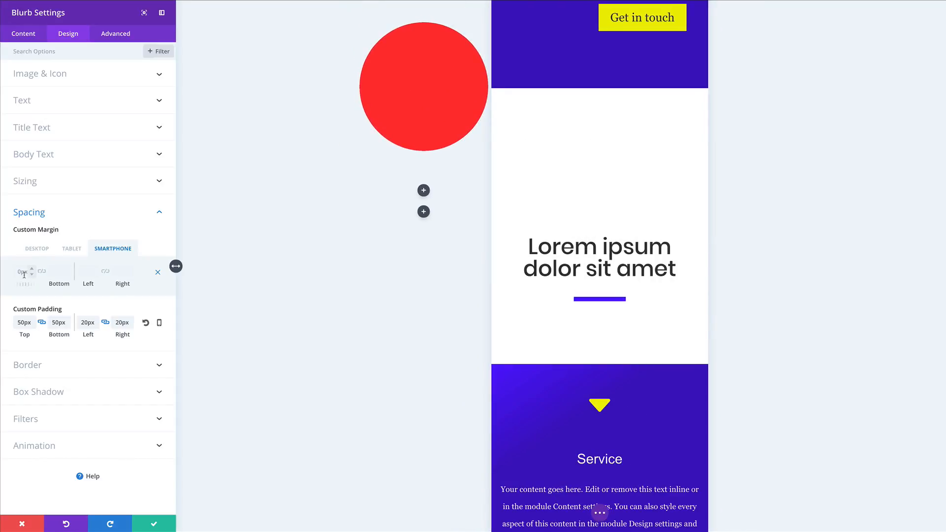
scroll(627, 281, down, 9)
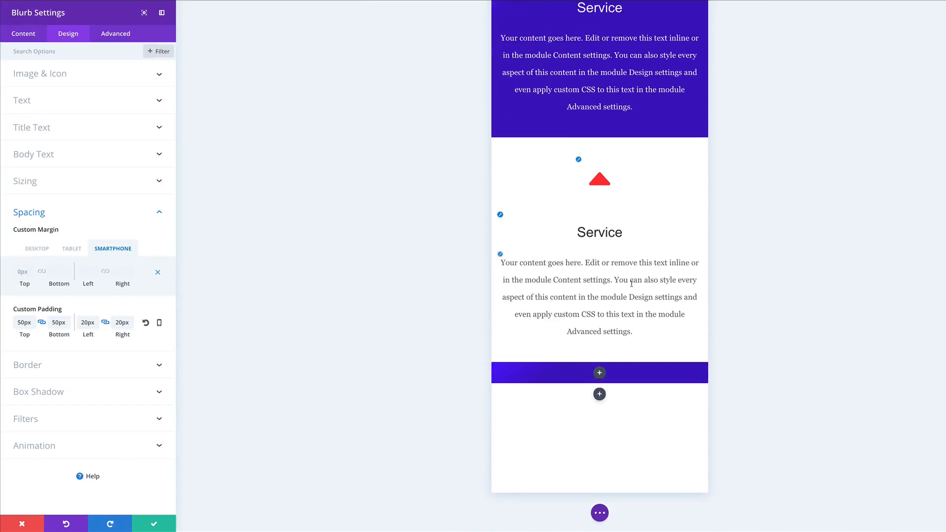
click(44, 249)
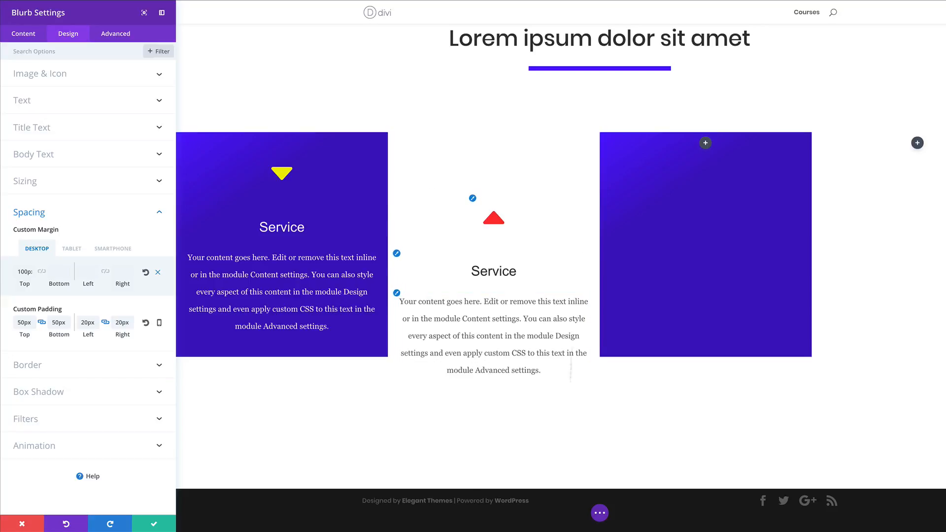
Step: Add the first box shadow preset with 80px blur, -10px spread and color rgba(0,0,0,0.11) to the blurb, and save the module
click(31, 393)
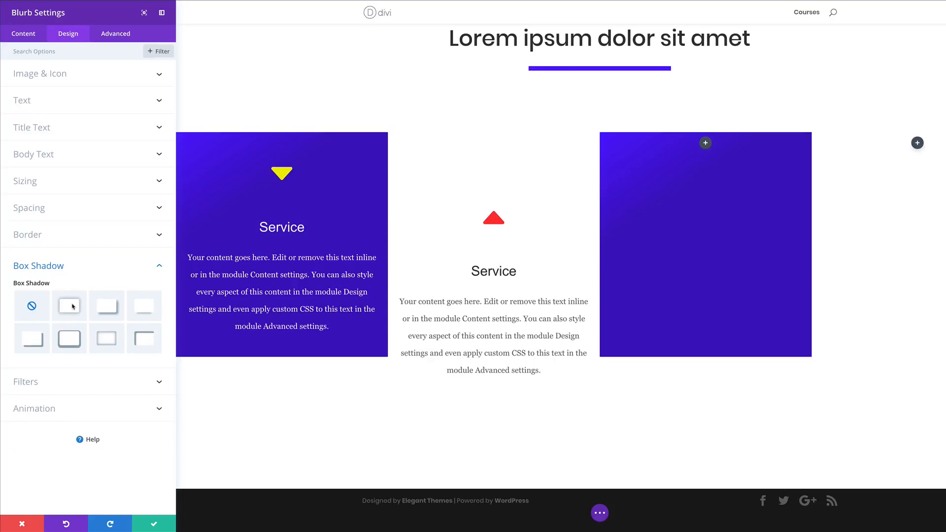
click(72, 307)
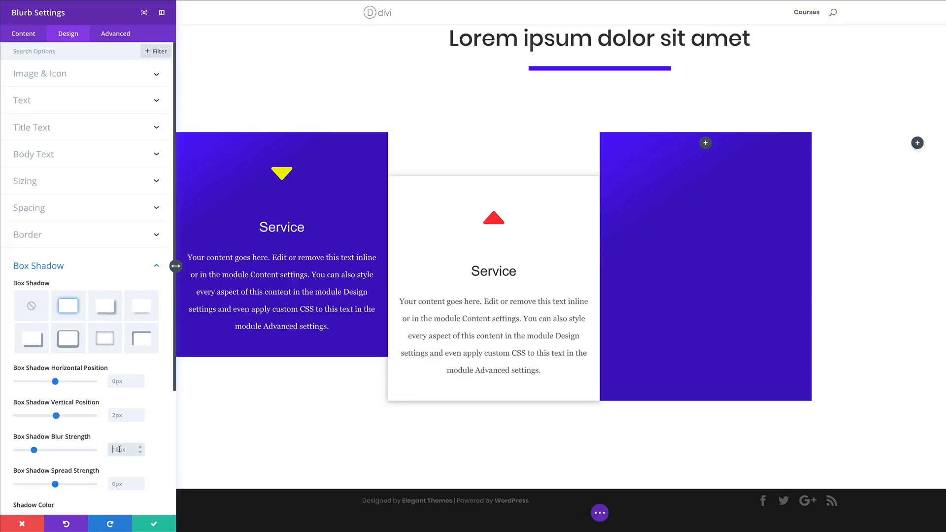
text(80)
click(114, 484)
text(-10)
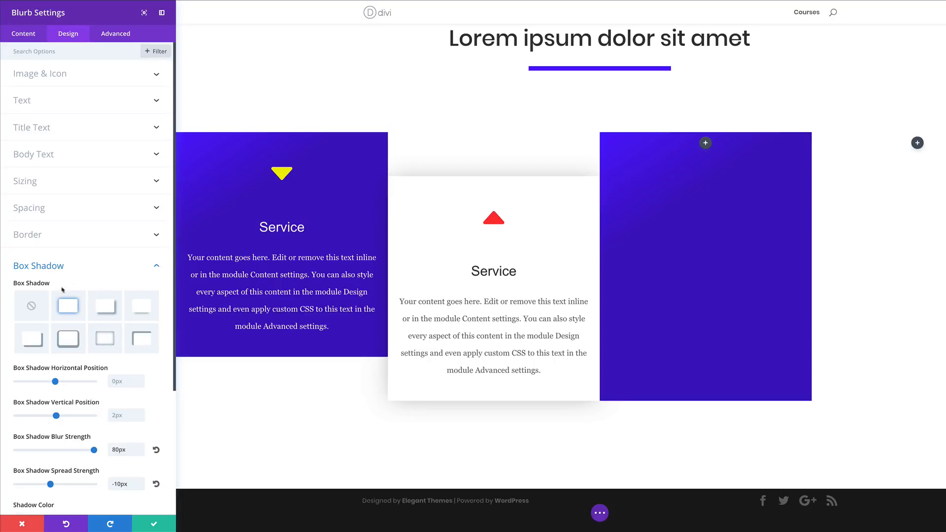
scroll(64, 291, down, 3)
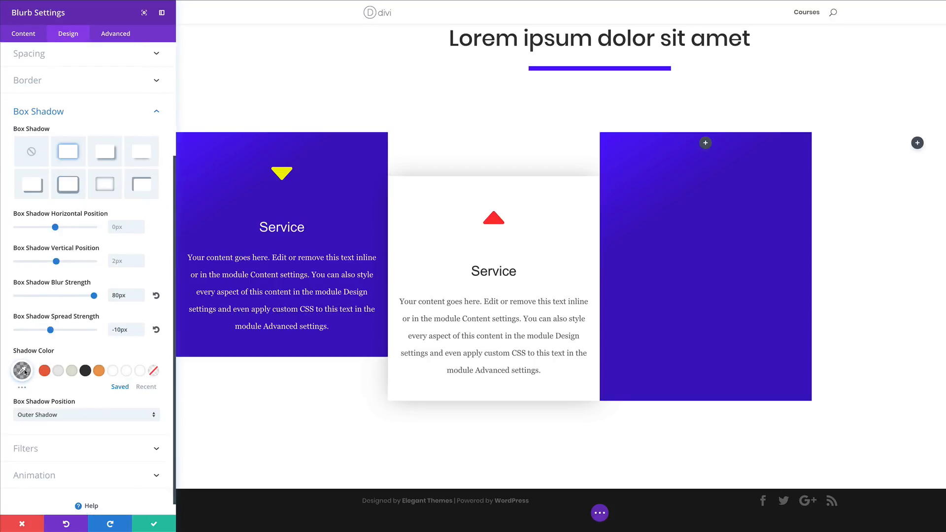
click(23, 370)
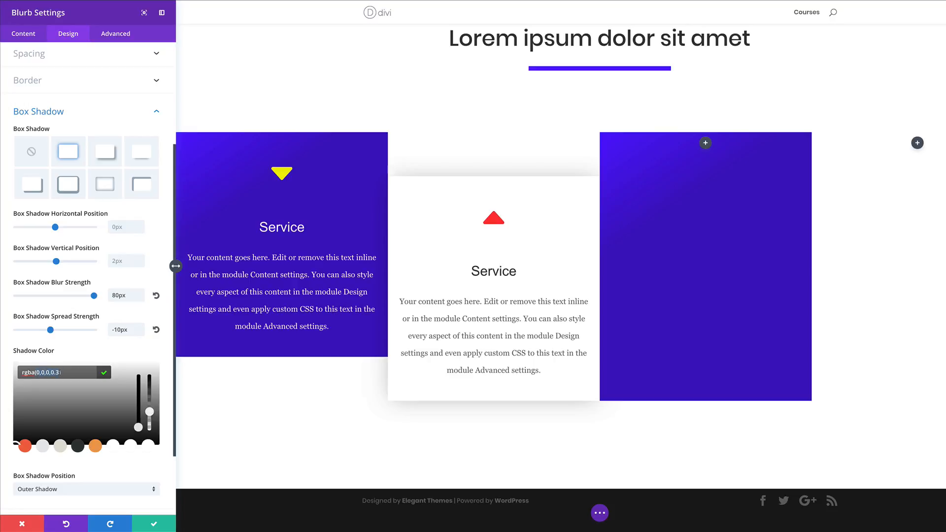
drag(149, 411, 149, 422)
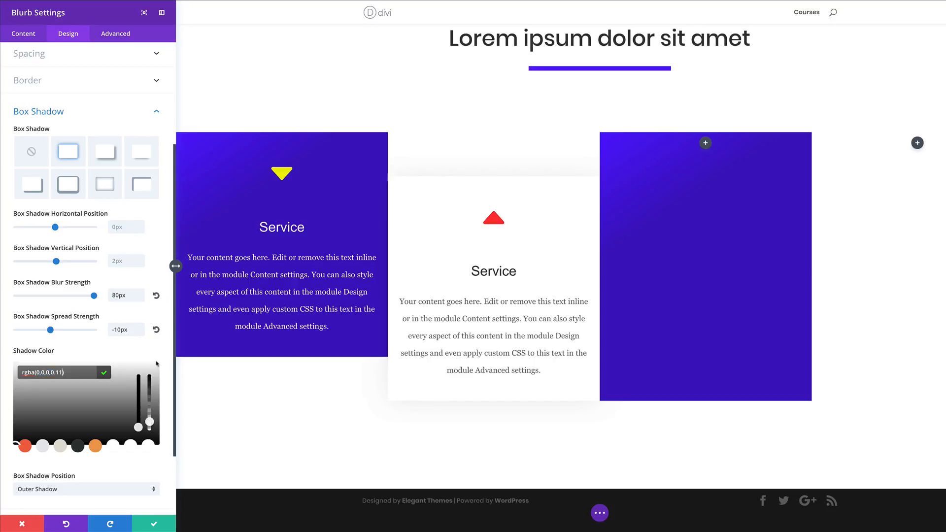
click(153, 526)
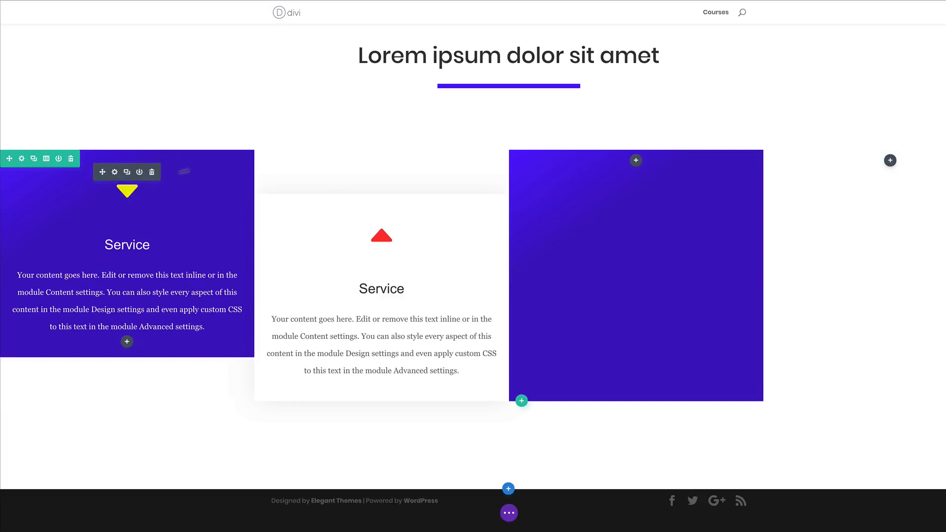
Step: Duplicate the blue and white Service blurbs and move the copies into the third and fourth columns respectively
click(126, 172)
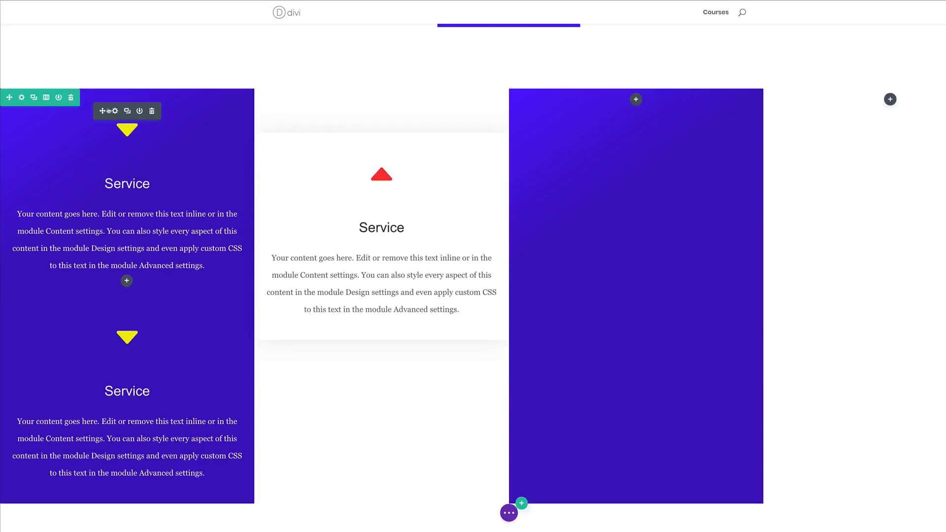
drag(102, 111, 630, 172)
click(380, 215)
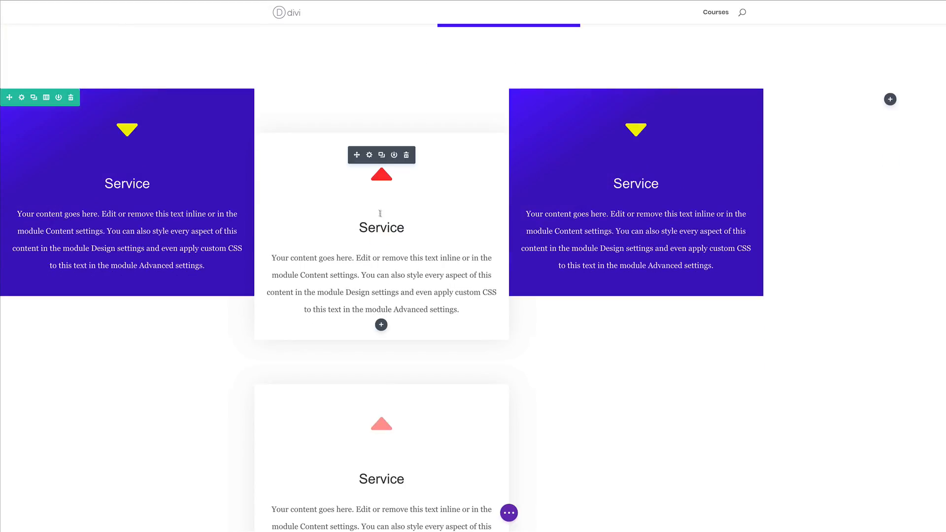
drag(356, 406, 521, 397)
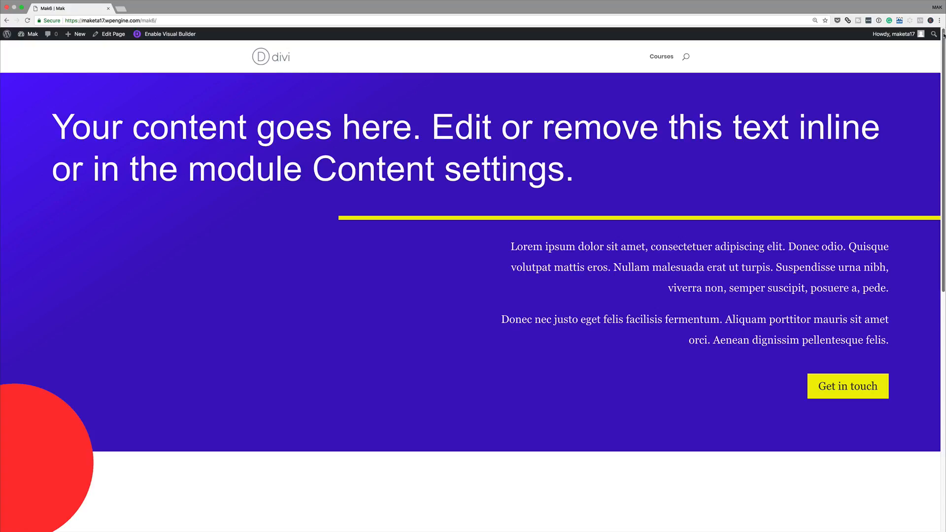
Step: Review the live Mak6 page from the hero down to the four-column row of Service blurbs
drag(944, 35, 944, 36)
scroll(473, 284, down, 5)
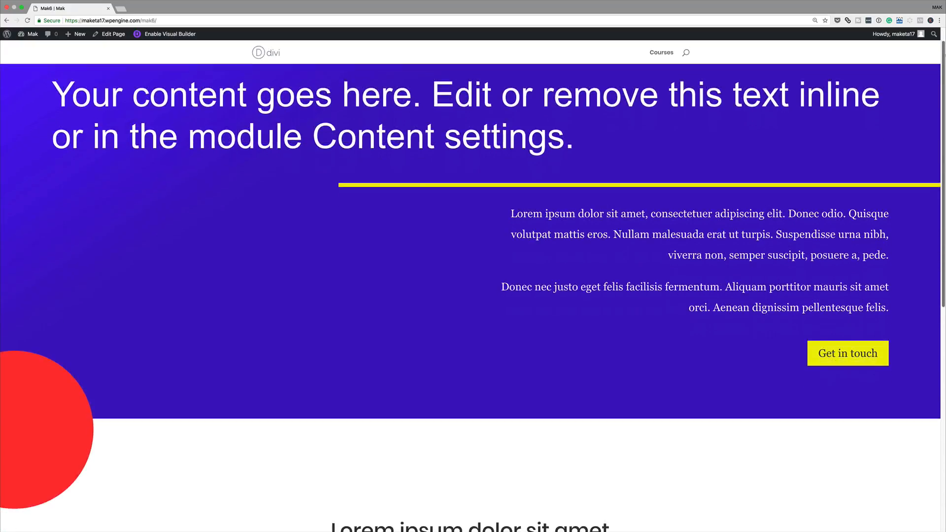
scroll(473, 296, down, 5)
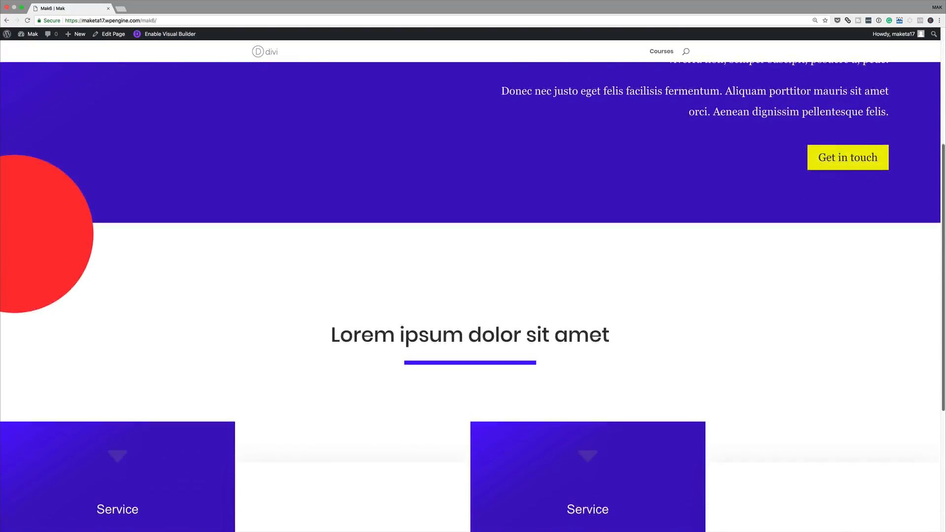
scroll(472, 296, down, 2)
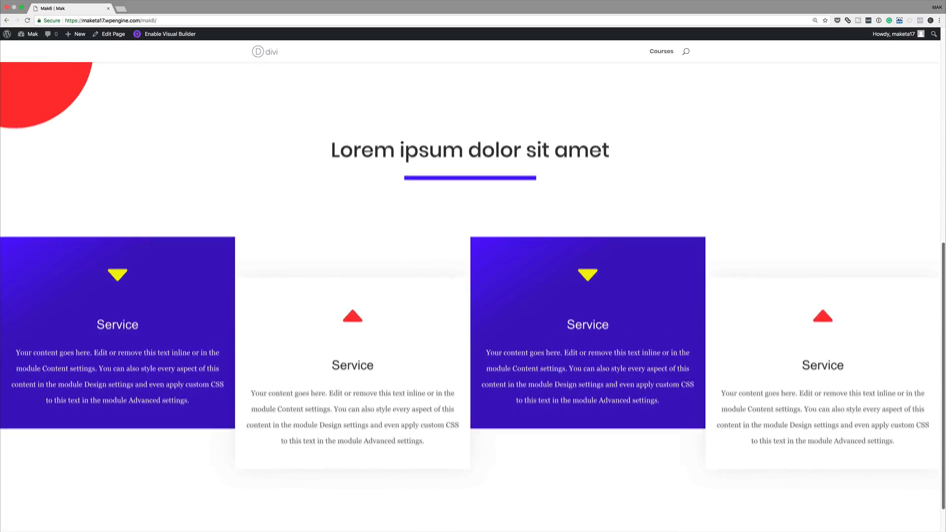